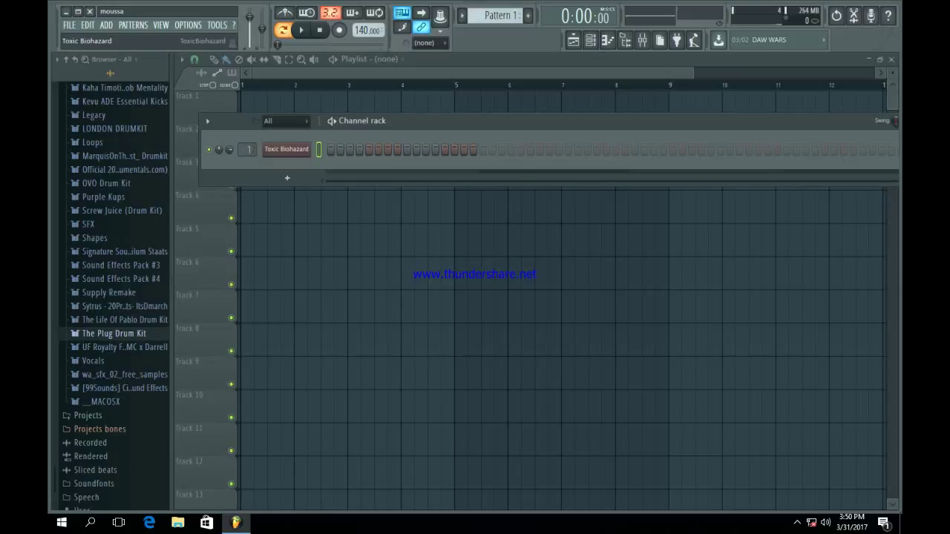
- Open the piano roll for the Toxic Biohazard channel
right_click(287, 149)
left_click(337, 149)
scroll(475, 205, "up", 2)
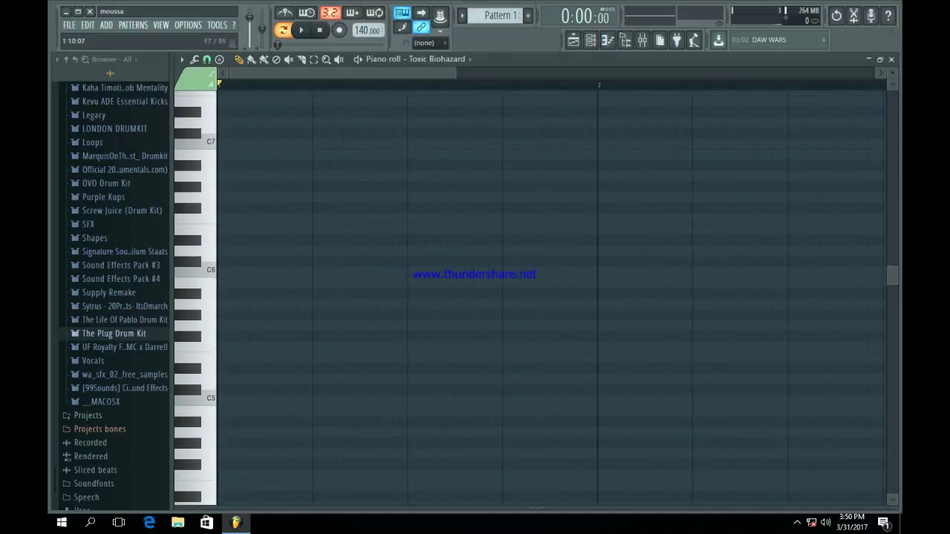
left_click_drag(454, 73, 876, 73)
scroll(262, 269, "down", 9)
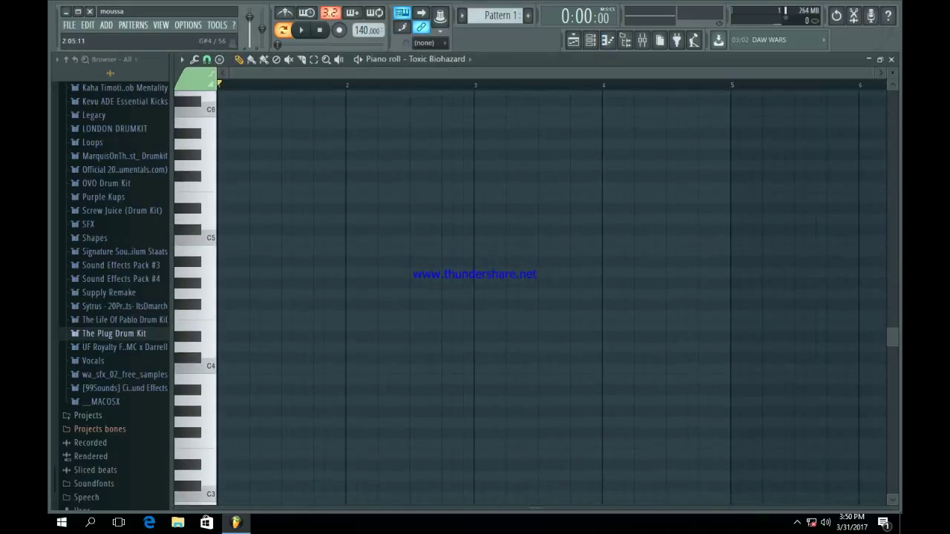
scroll(475, 297, "up", 2)
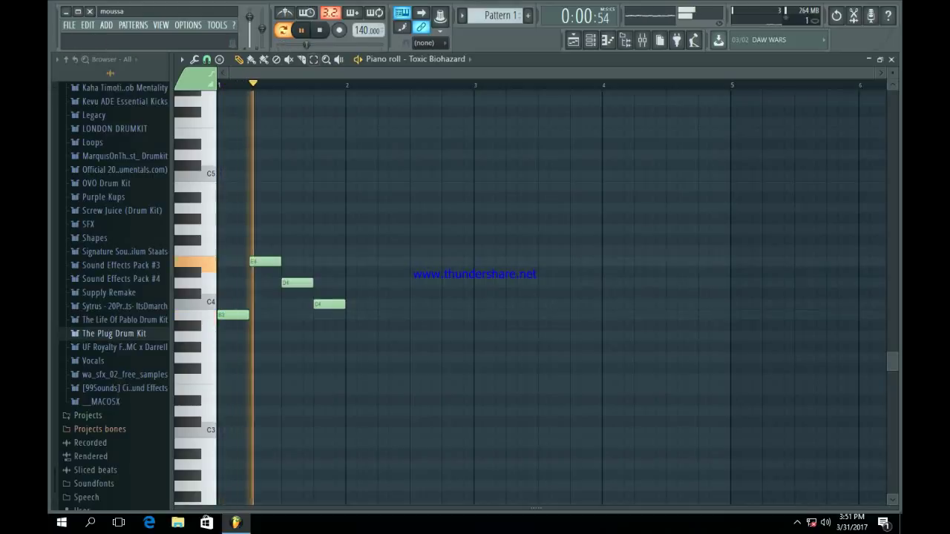
- Fill bar 2 of the melody with the quarter notes E4, B3, D4 and C4
left_click(354, 336)
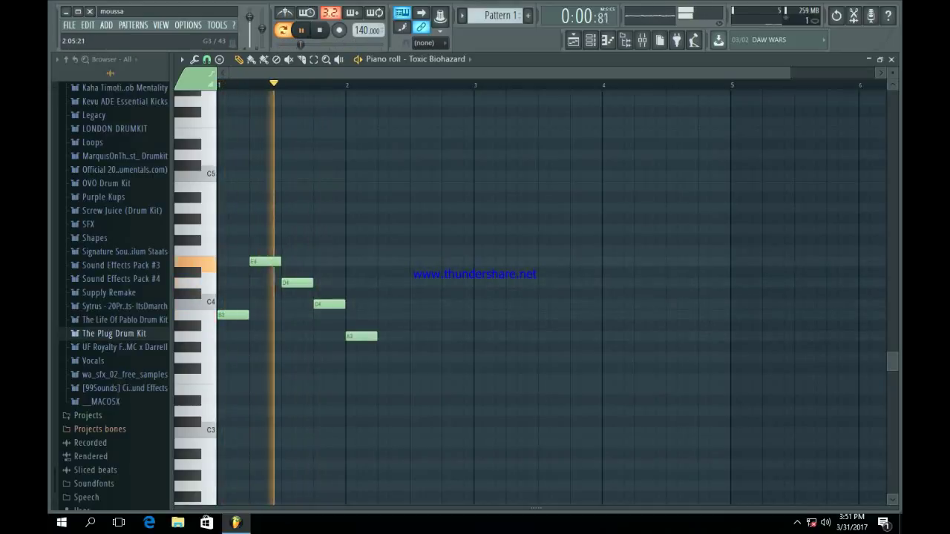
left_click(380, 304)
left_click_drag(380, 305, 386, 314)
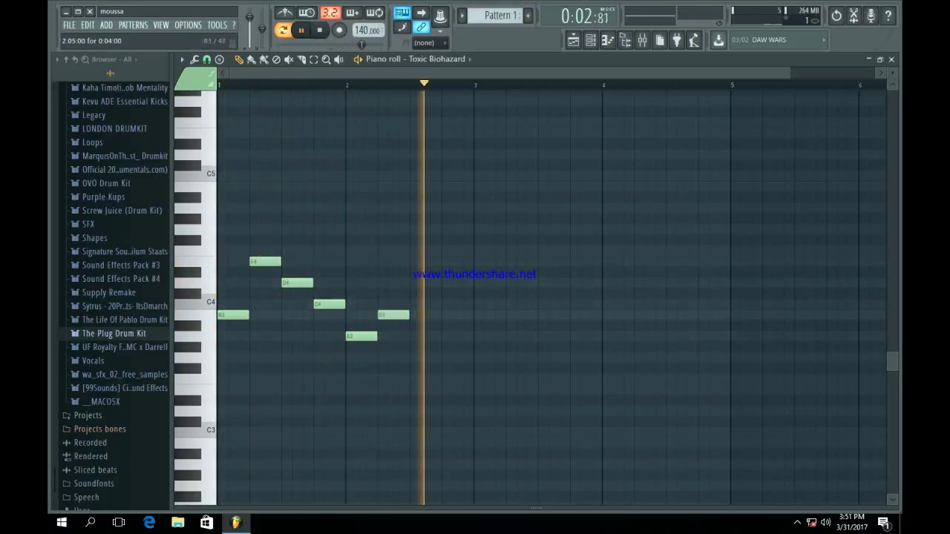
left_click(425, 283)
left_click(450, 304)
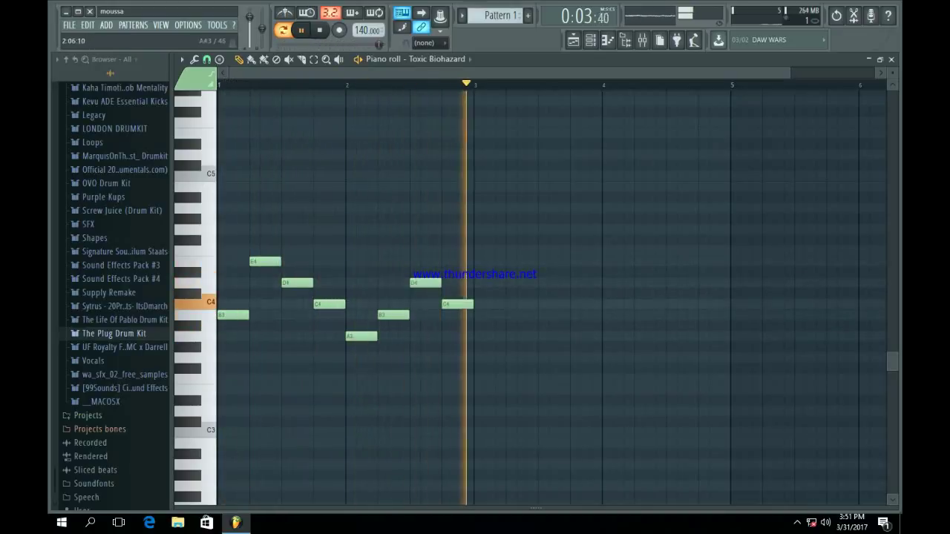
left_click_drag(360, 336, 359, 261)
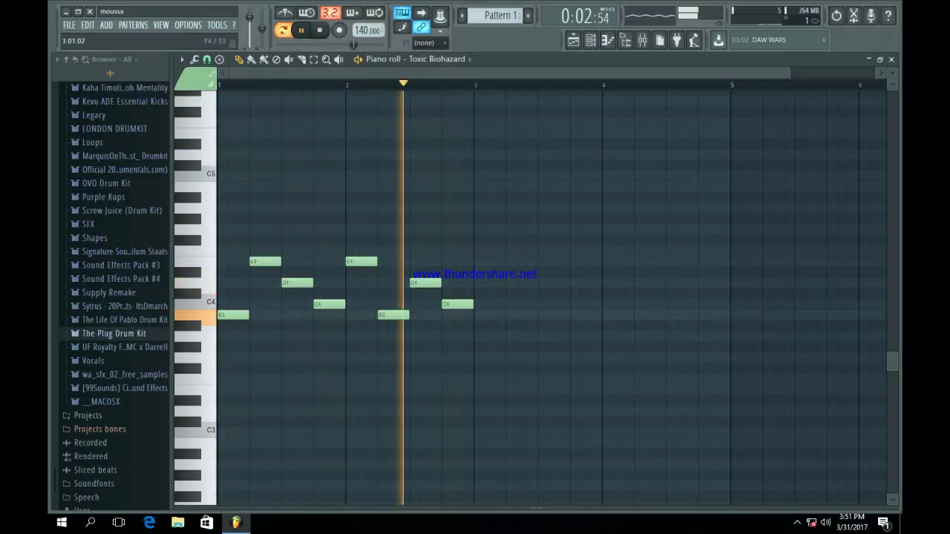
- Fill bar 3 of the melody with the quarter notes F4, E4, C4 and D4
left_click(483, 251)
left_click(515, 283)
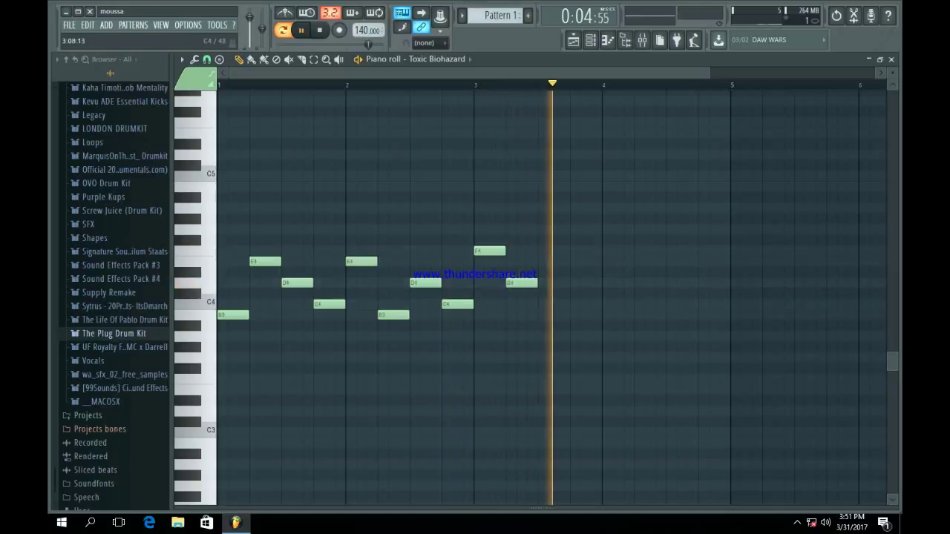
left_click(522, 261)
right_click(522, 283)
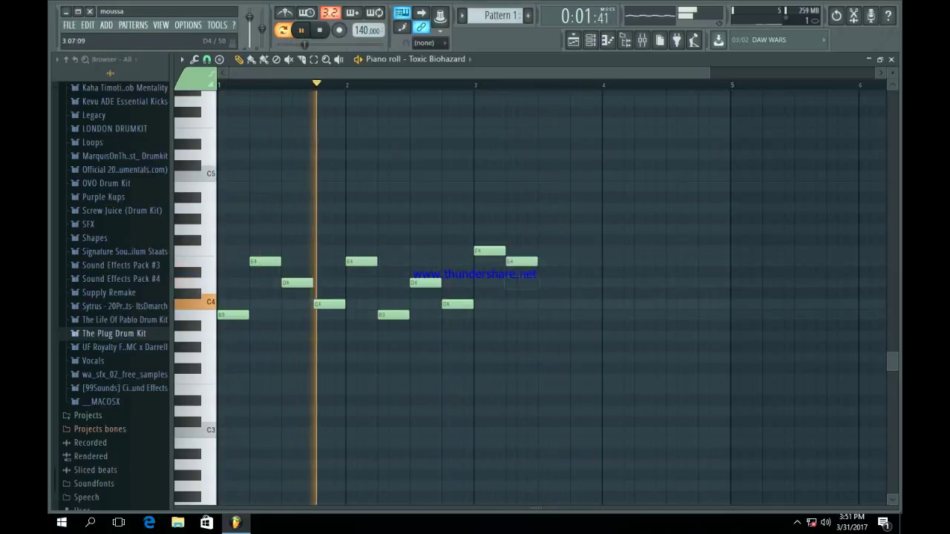
left_click(547, 305)
left_click(577, 282)
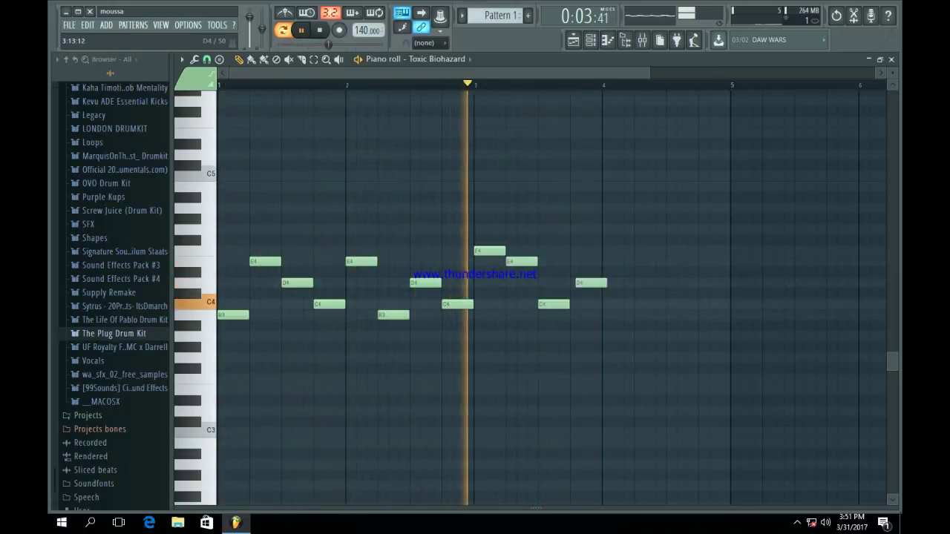
left_click_drag(586, 283, 582, 282)
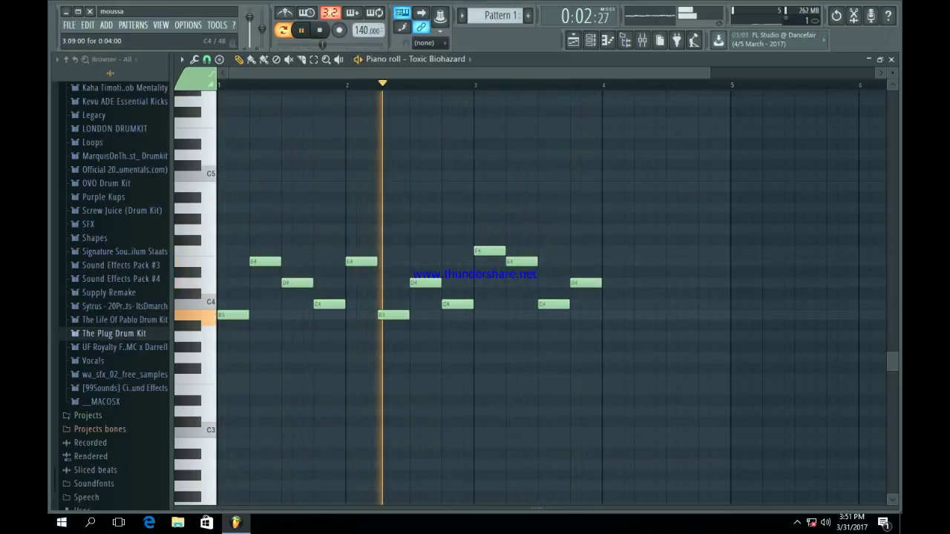
- Audition the pattern and repitch the four notes in bar 1 to G4, C4, D4 and E4
key("space")
key("space")
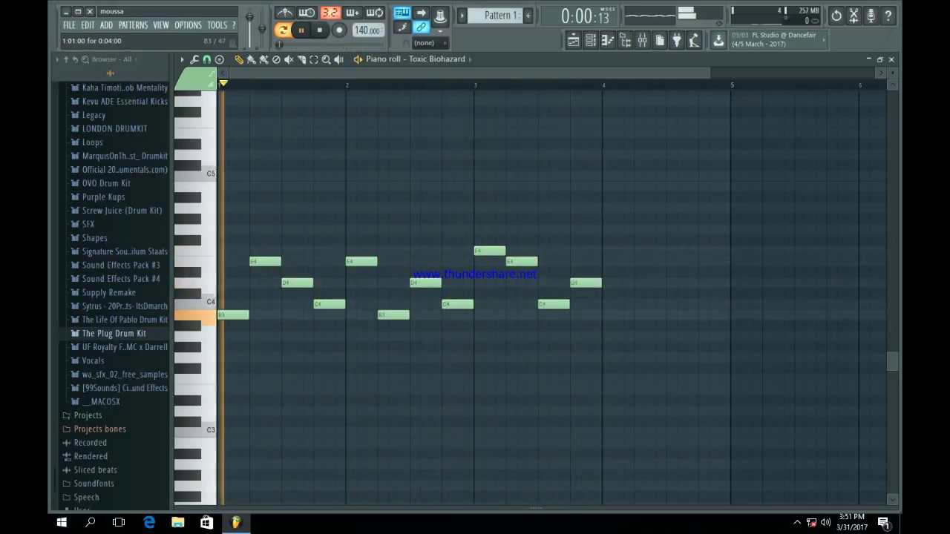
key("space")
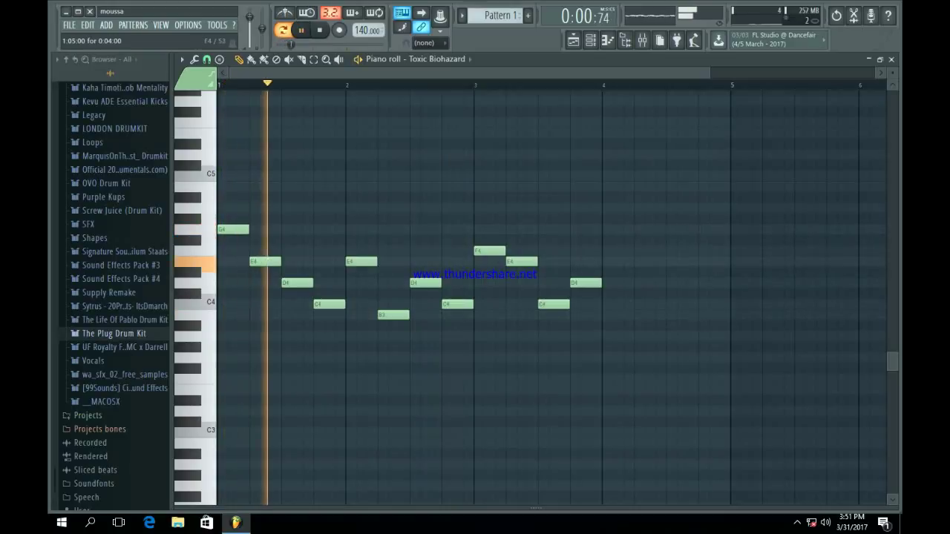
left_click_drag(259, 251, 264, 251)
key("space")
key("space")
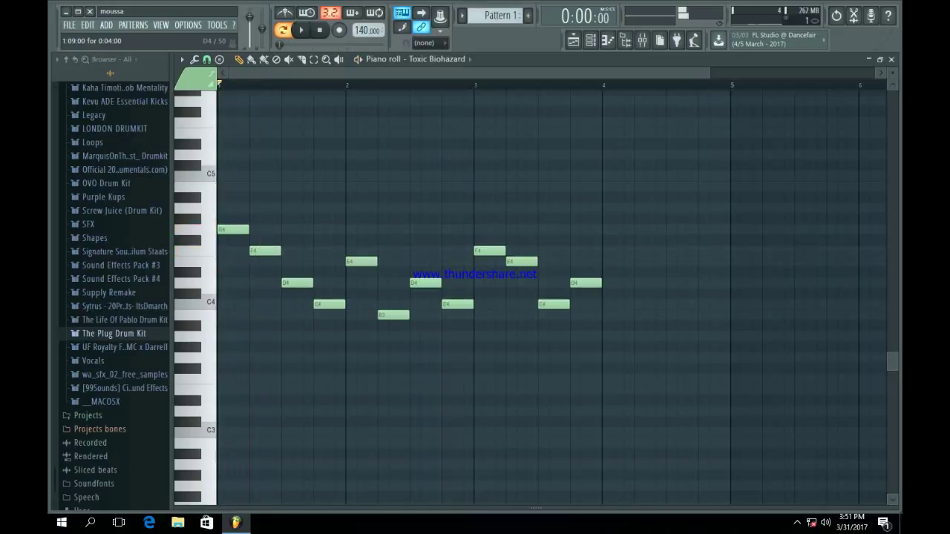
key("space")
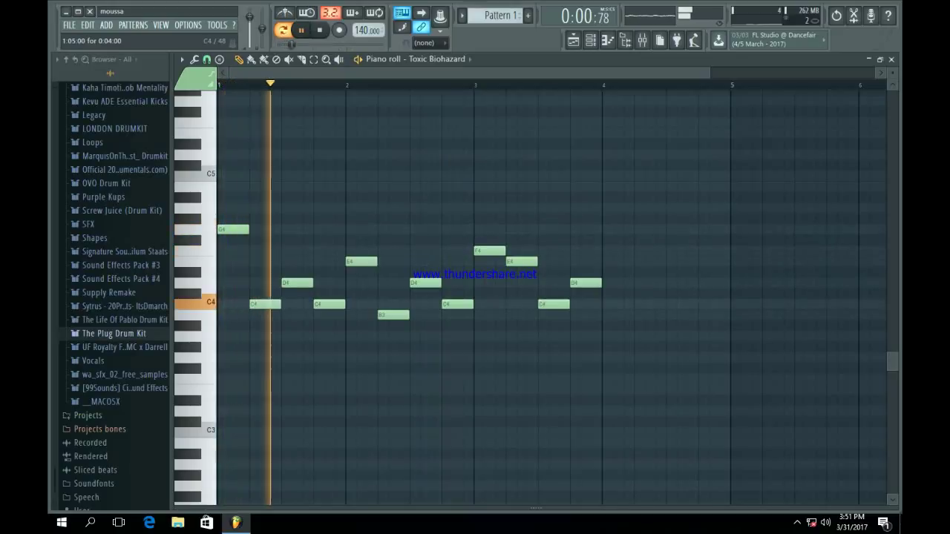
key("space")
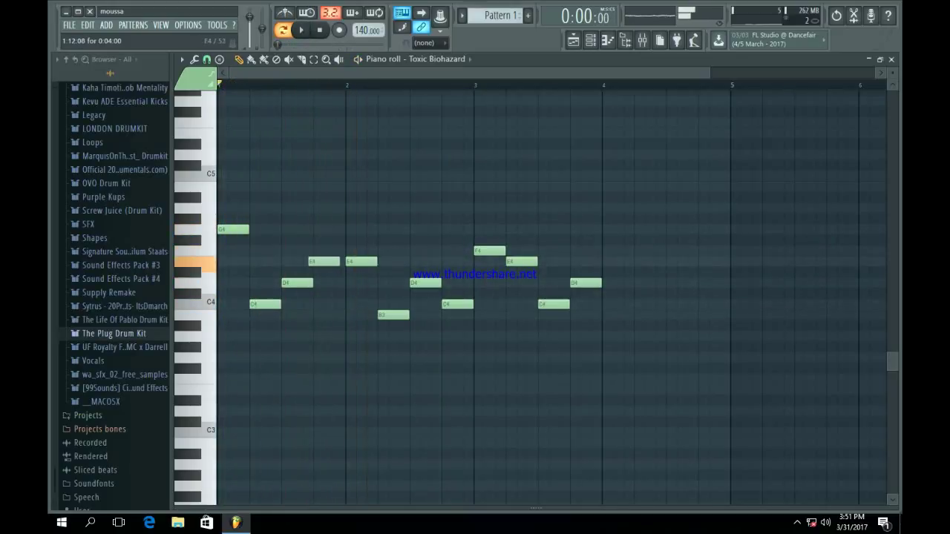
key("space")
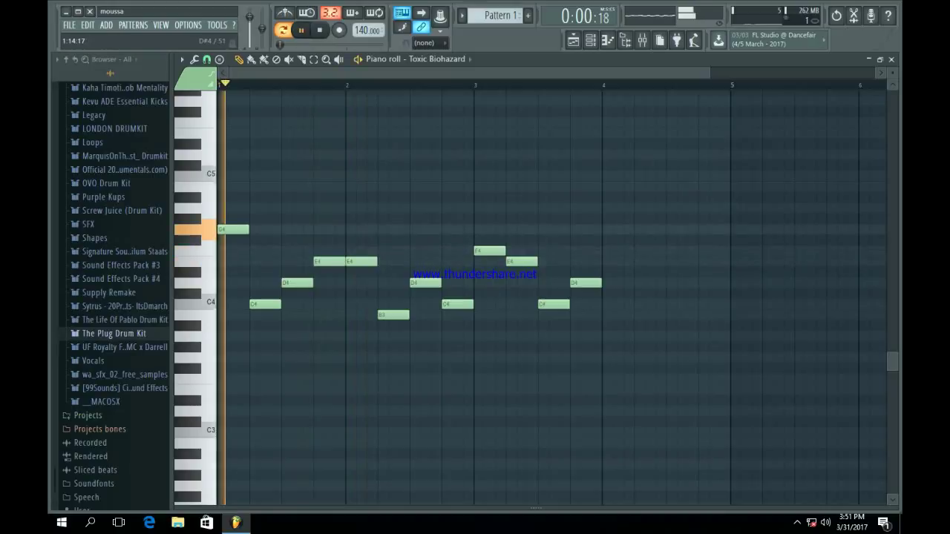
key("space")
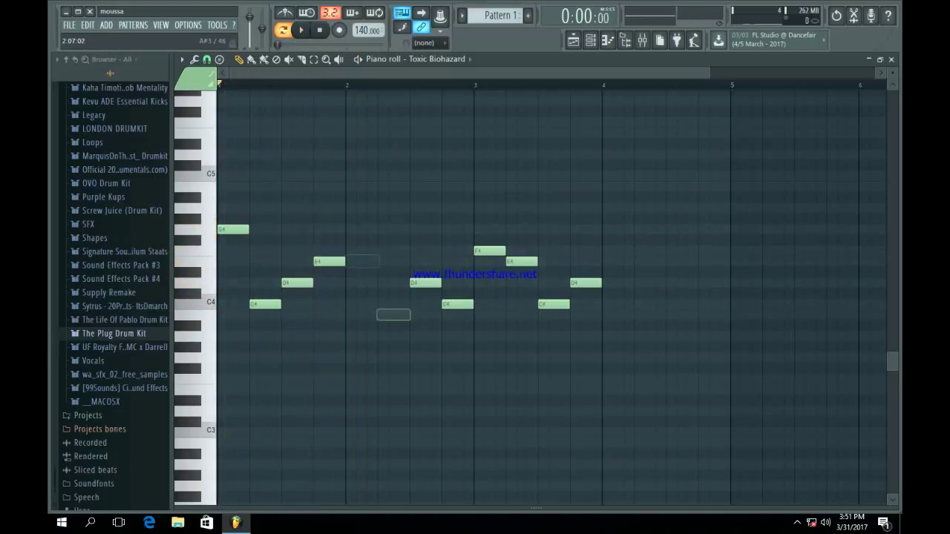
- Clear the old notes and start a new quarter-note melody with E4, B4, A4, G4 in bar 1 and F4, E4, B4 in bar 2
right_click(585, 283)
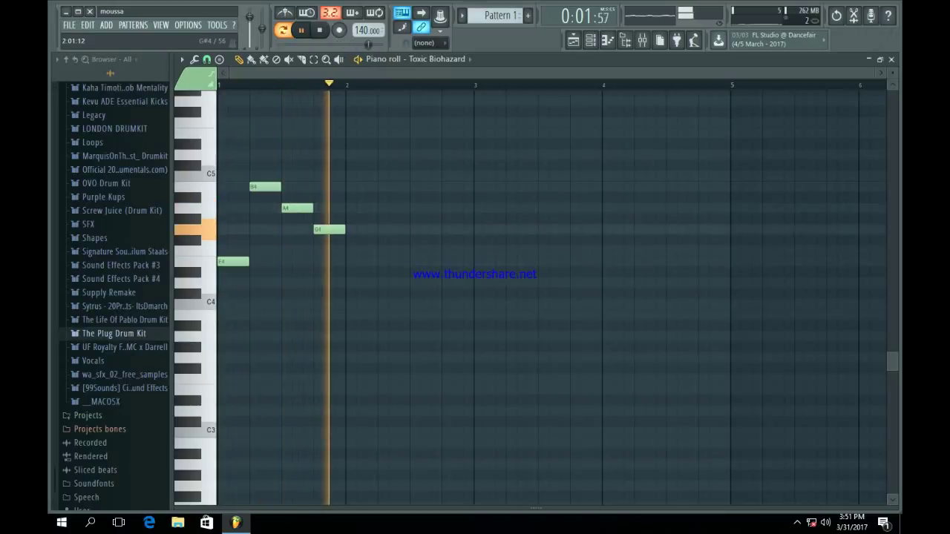
left_click(353, 251)
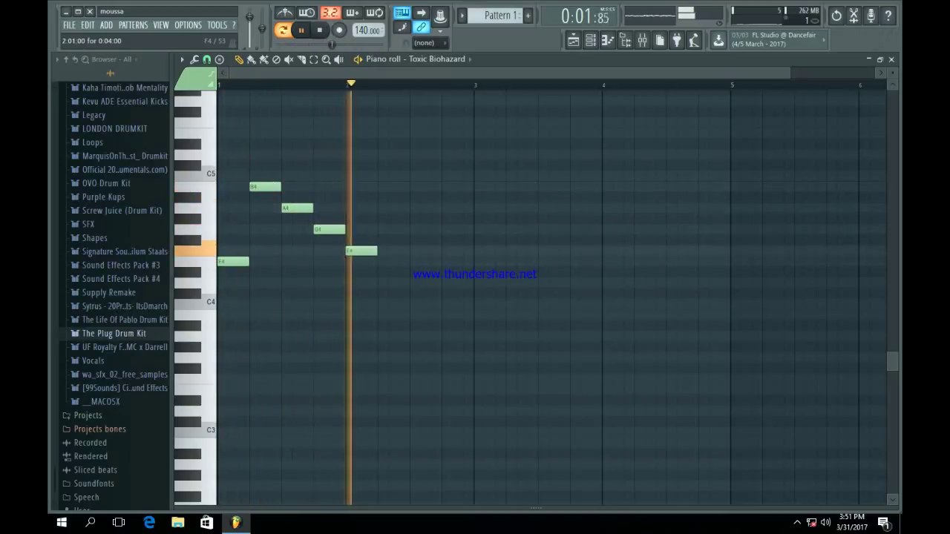
key("space")
key("space")
left_click(393, 261)
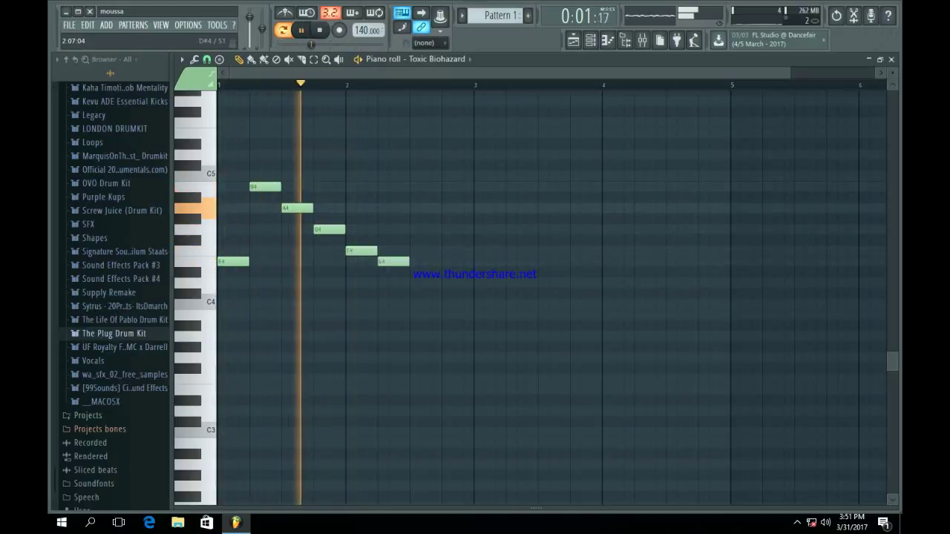
left_click(416, 208)
key("space")
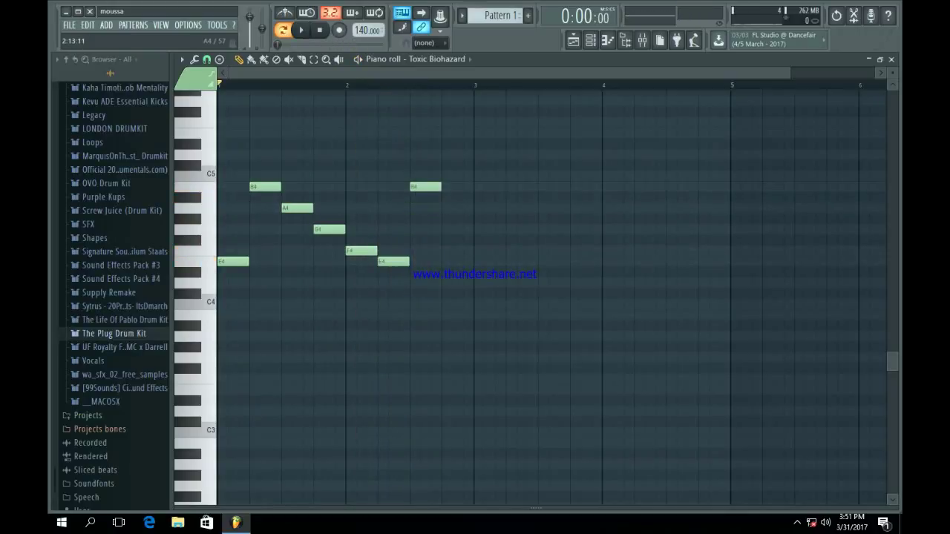
- Continue the quarter-note melody with A4 ending bar 2, D5, C5, B4, G4 in bar 3, and C5, B4, G4, A4 in bar 4
scroll(457, 208, "up", 1)
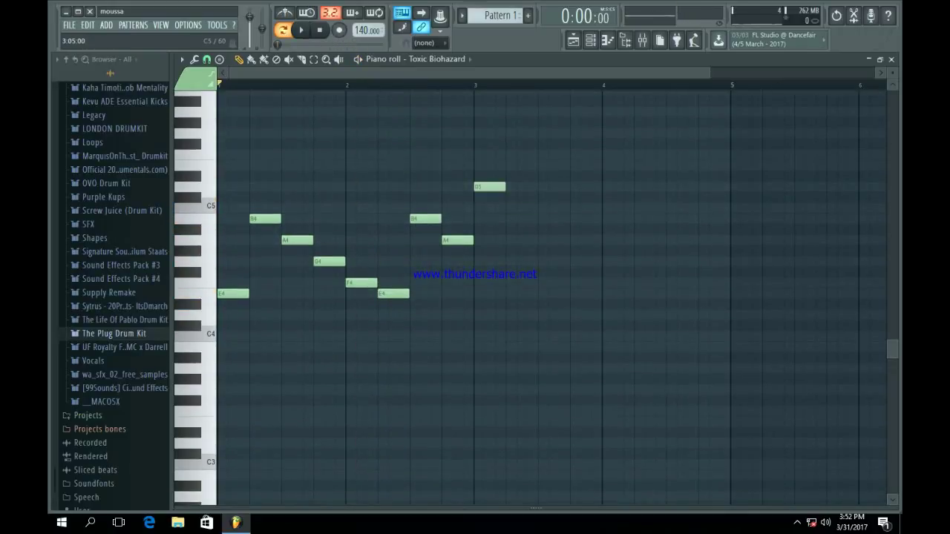
key("space")
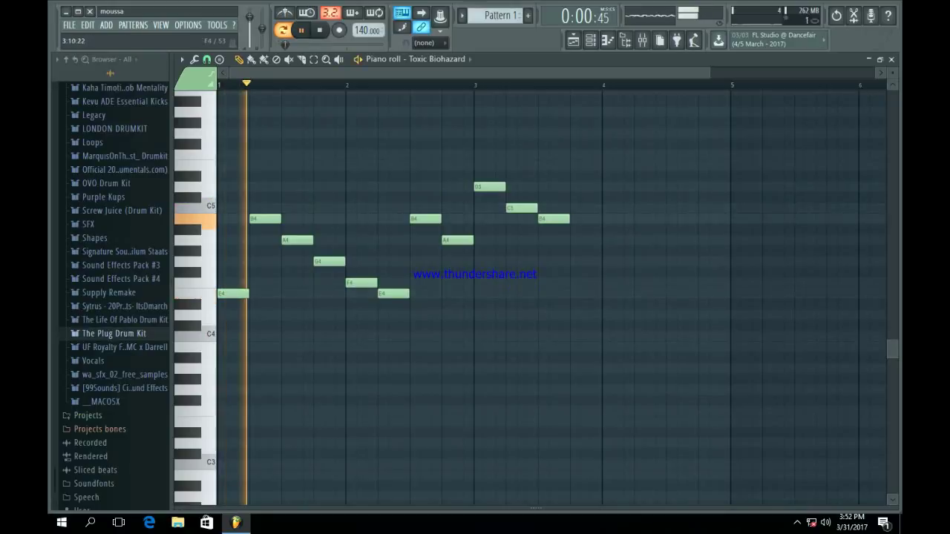
left_click(579, 261)
left_click(610, 208)
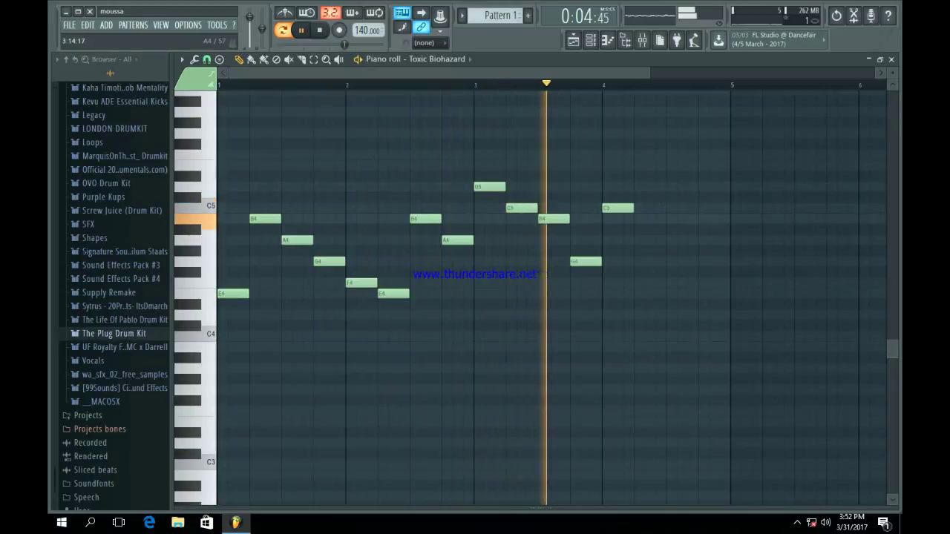
left_click(642, 218)
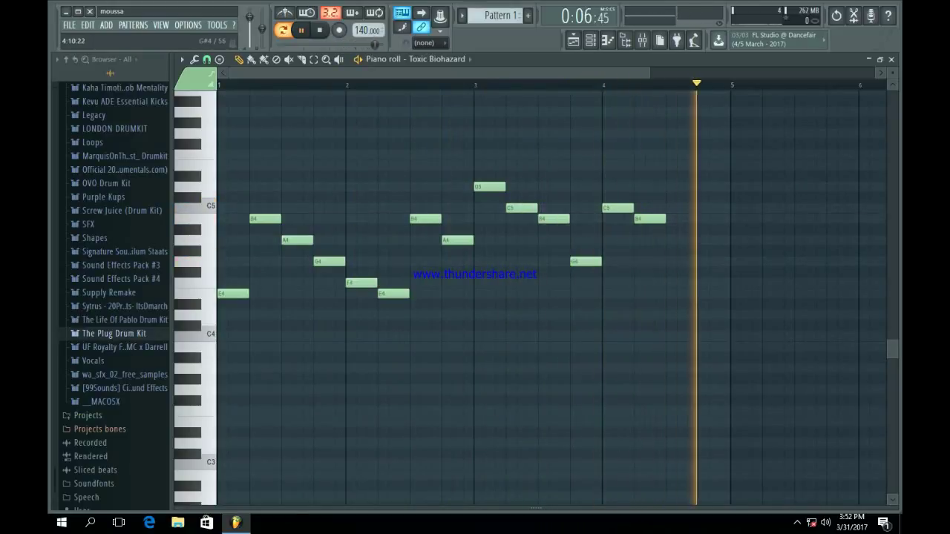
key("space")
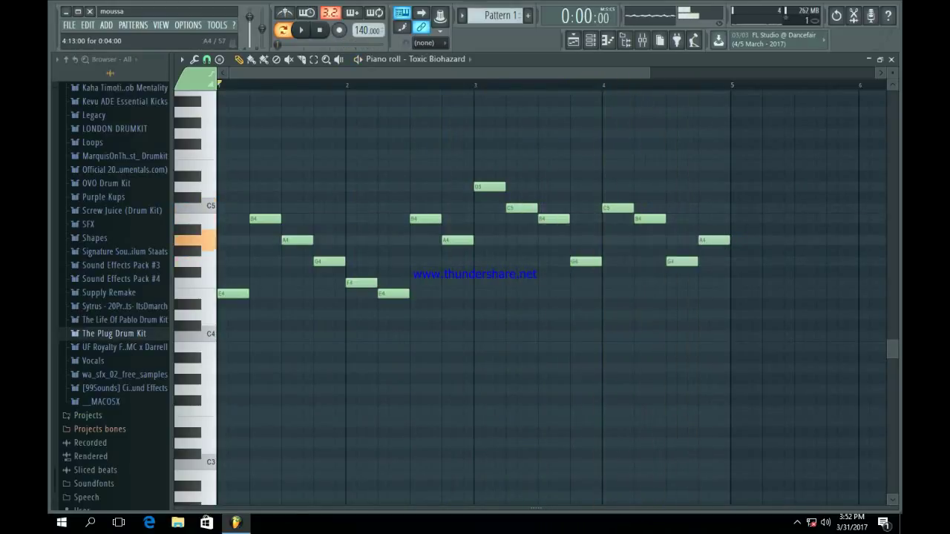
- Start an upper melody line with a half-bar E6 note at the beginning of bar 1, auditioning it against the lower notes
scroll(549, 297, "up", 5)
key("space")
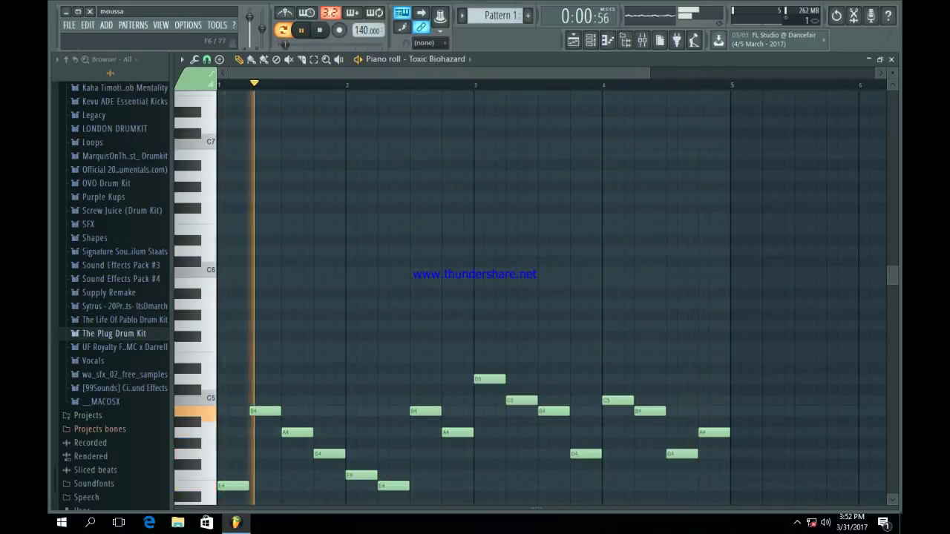
key("space")
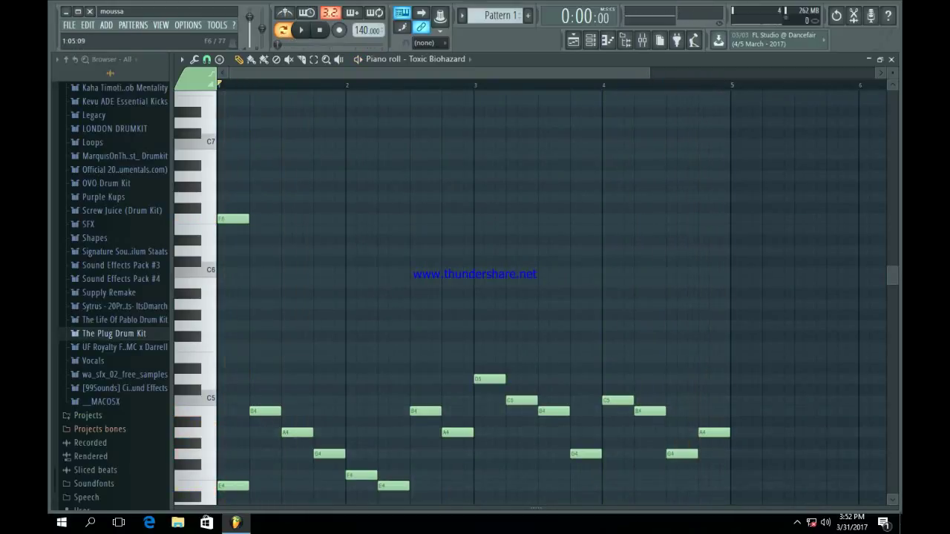
key("space")
left_click_drag(247, 219, 264, 230)
key("space")
key("space")
key("space")
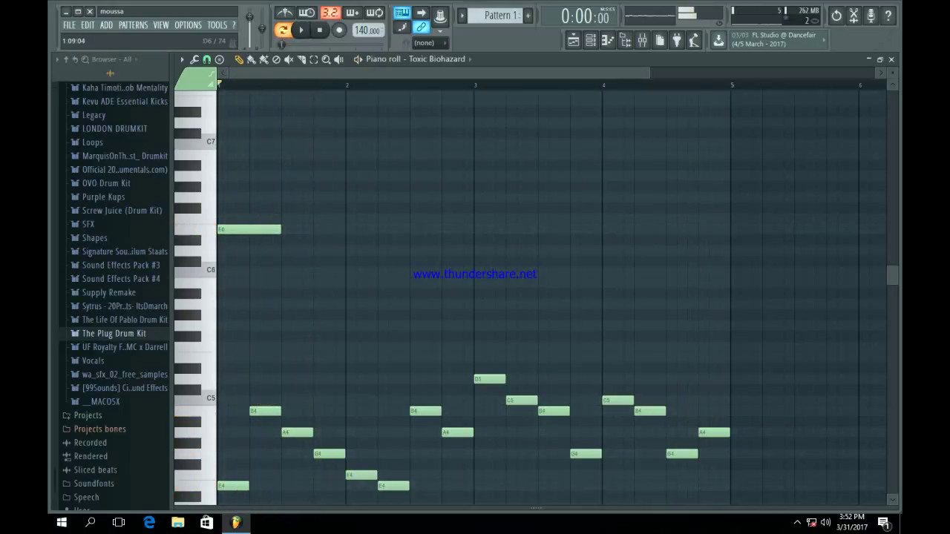
- Continue the upper line through bar 4 with half-bar notes F6, D6, G6, F6, E6, A6 and G6, and play the pattern
left_click_drag(312, 251, 312, 218)
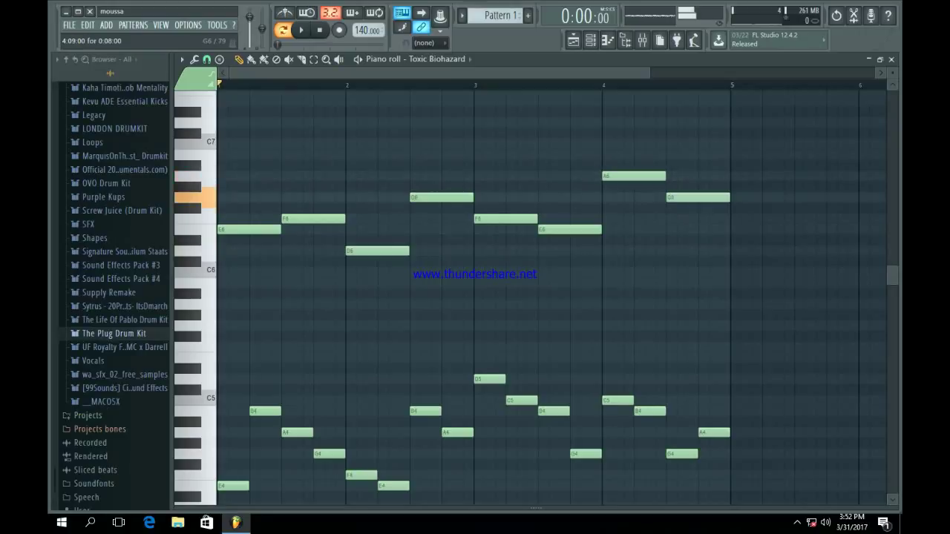
key("space")
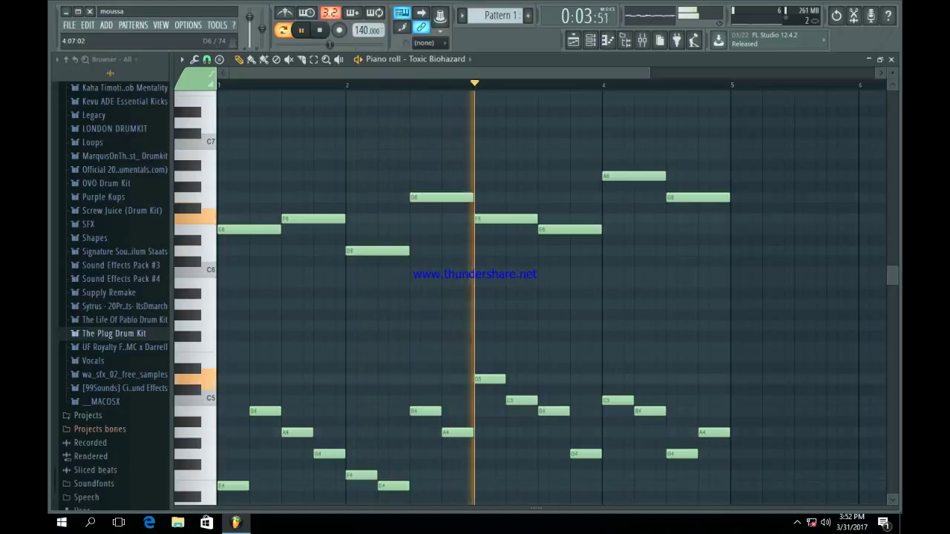
scroll(475, 297, "down", 1)
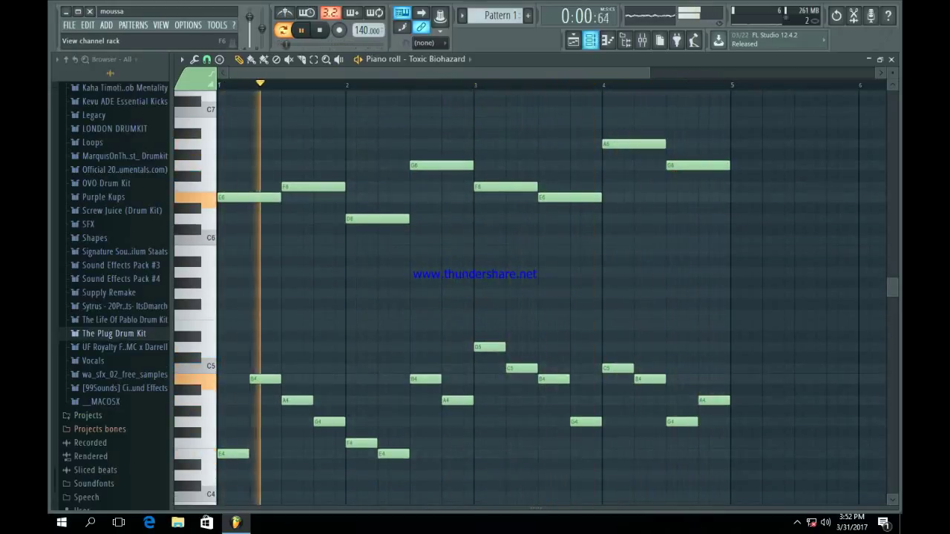
- Open the Toxic Biohazard instrument window, and display the mixer
key("F6")
left_click(285, 149)
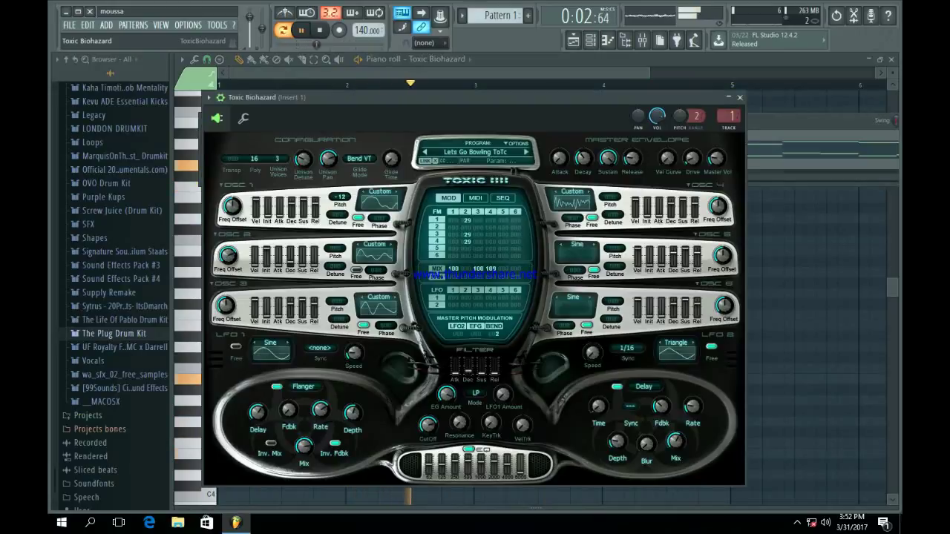
key("F9")
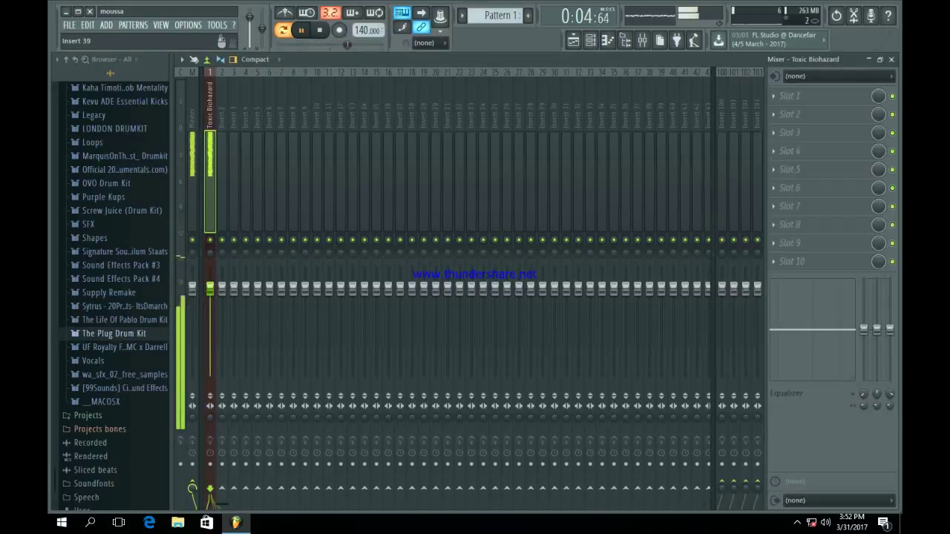
- Load Fruity parametric EQ 2 in slot 1 of the Toxic Biohazard mixer track, with a steep low cut and a gentler high cut
left_click(787, 96)
left_click(750, 383)
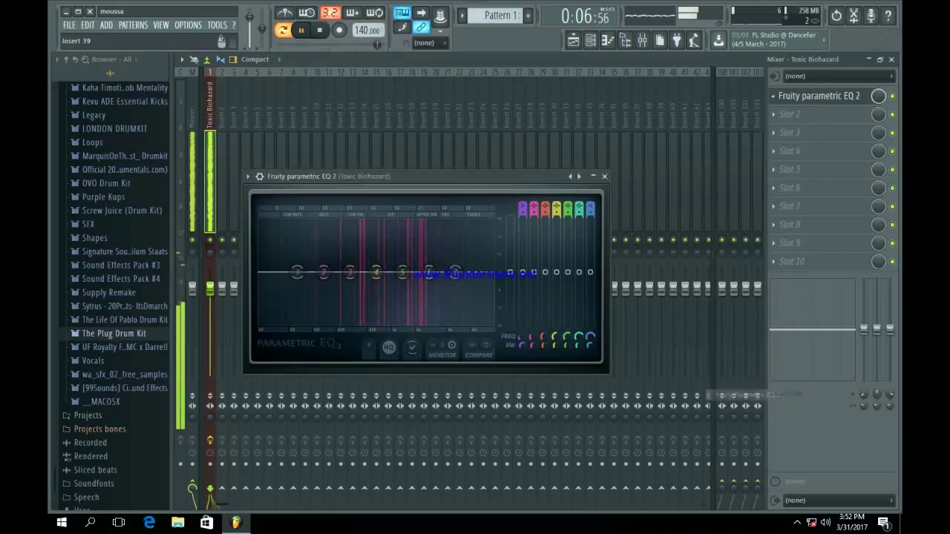
left_click_drag(297, 271, 321, 324)
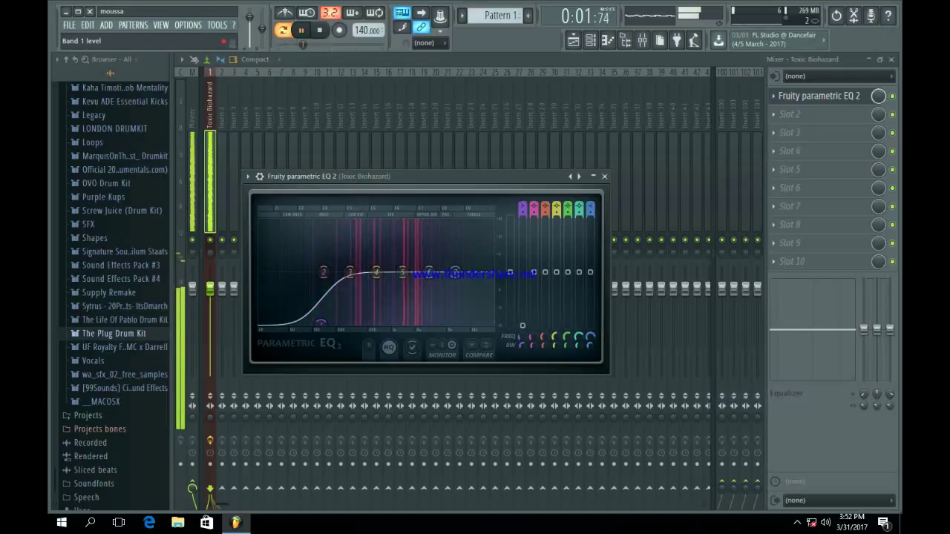
left_click_drag(523, 213, 523, 200)
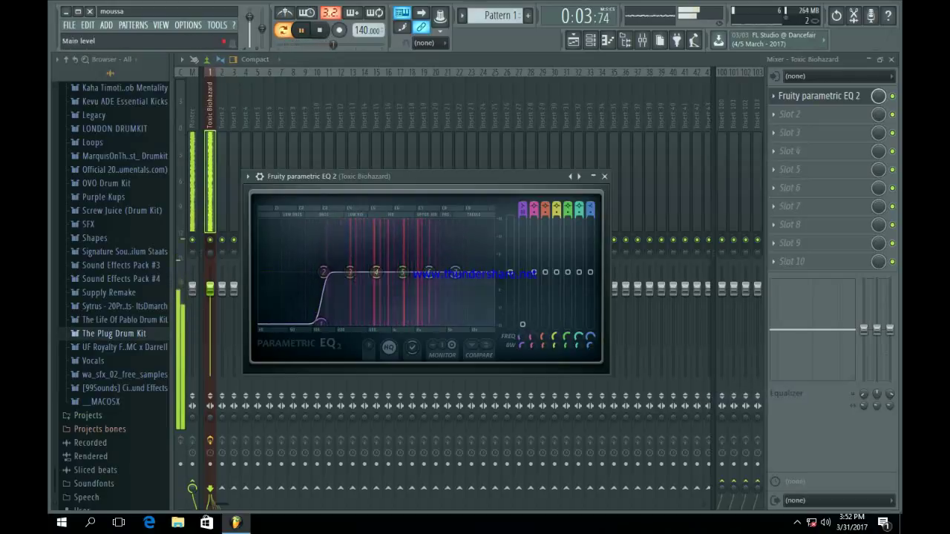
left_click_drag(320, 324, 332, 325)
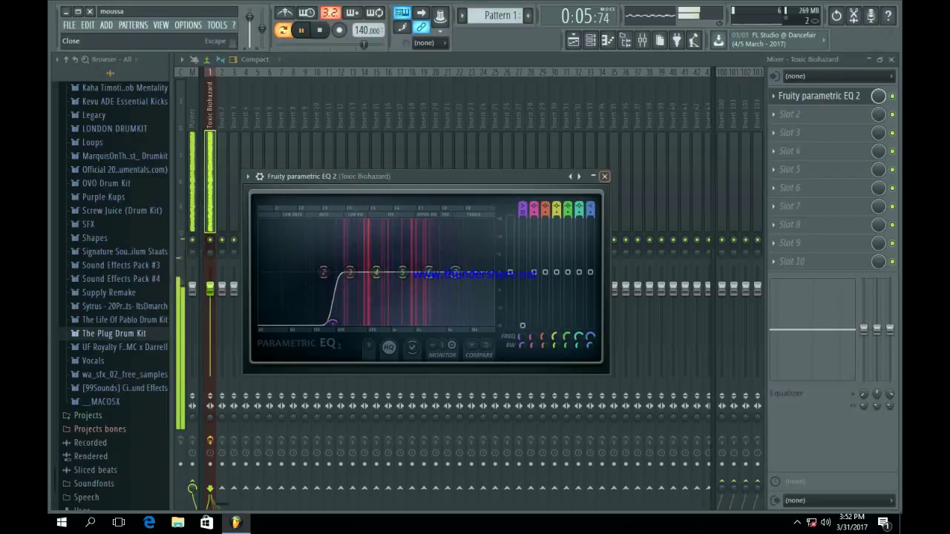
left_click_drag(455, 271, 472, 323)
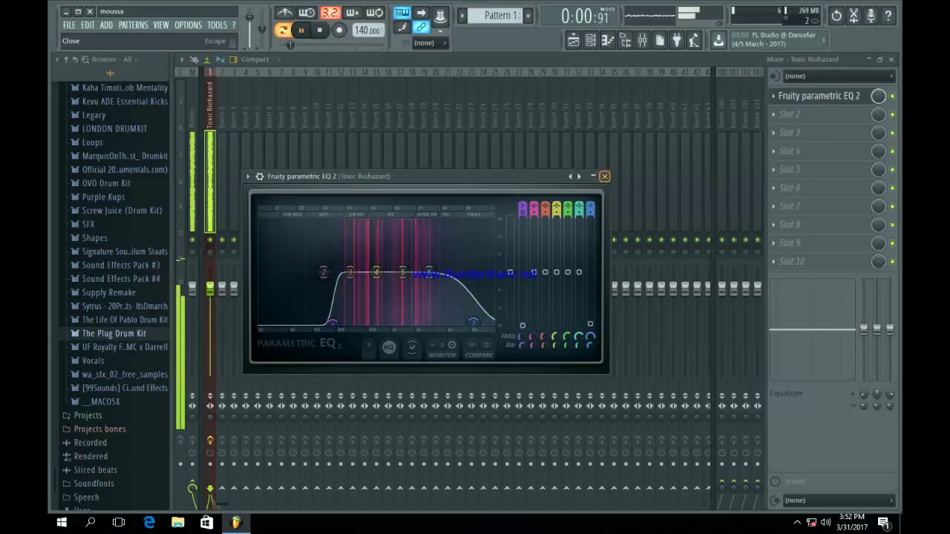
left_click(605, 177)
- Add Fruity Reeverb 2 in slot 2 of the same mixer track and raise its wet level slightly
left_click(773, 116)
left_click(738, 154)
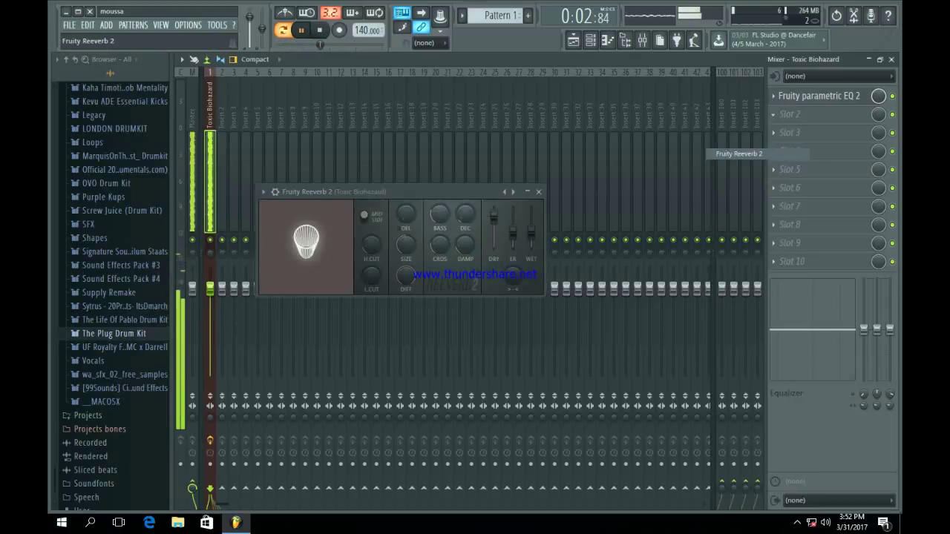
left_click_drag(531, 232, 532, 221)
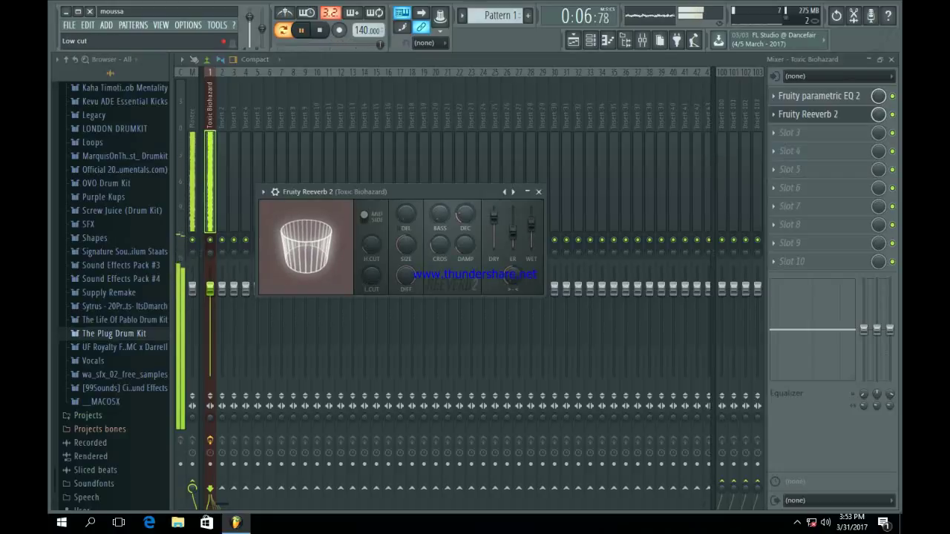
left_click(538, 191)
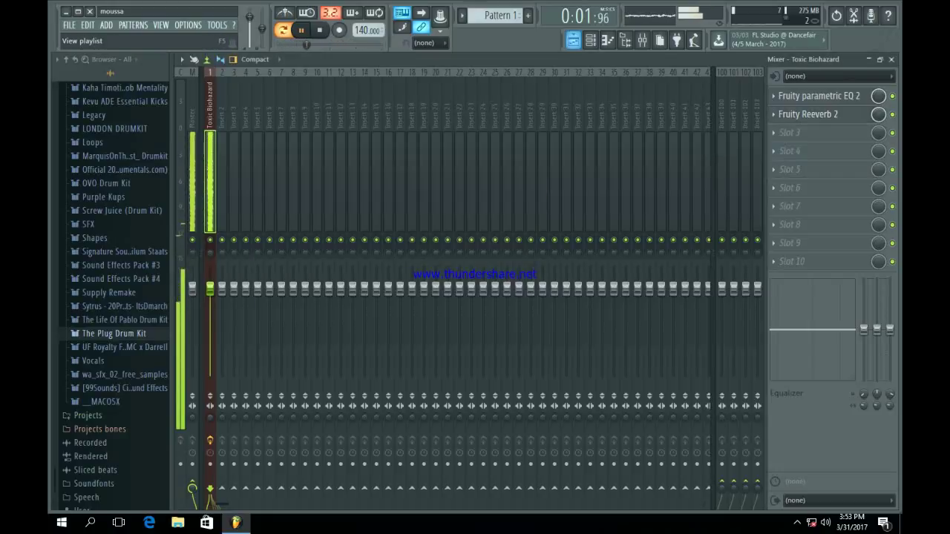
- Fill bars 1 to 16 of playlist Track 1 with four consecutive Pattern 1 clips and briefly play the arrangement
left_click(573, 41)
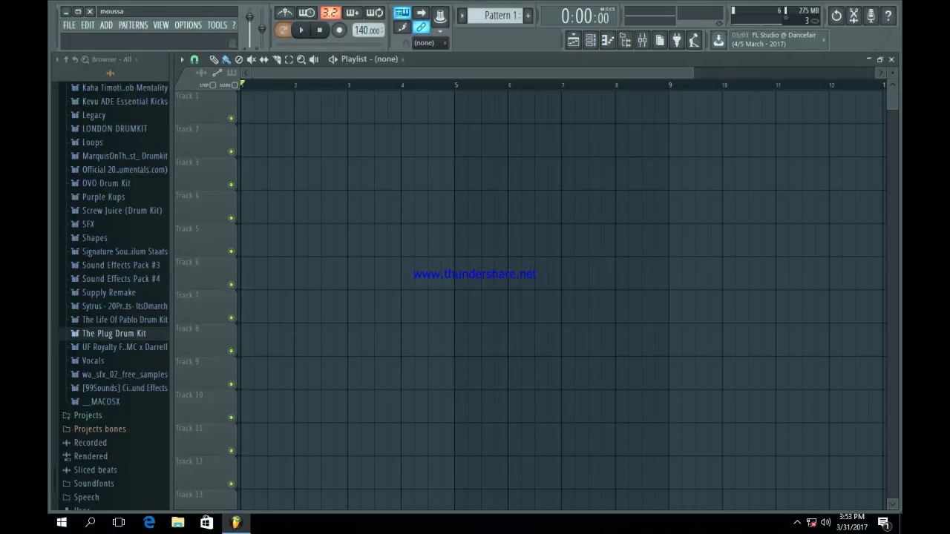
left_click(260, 109)
key("ctrl+b")
key("ctrl+b")
key("ctrl+b")
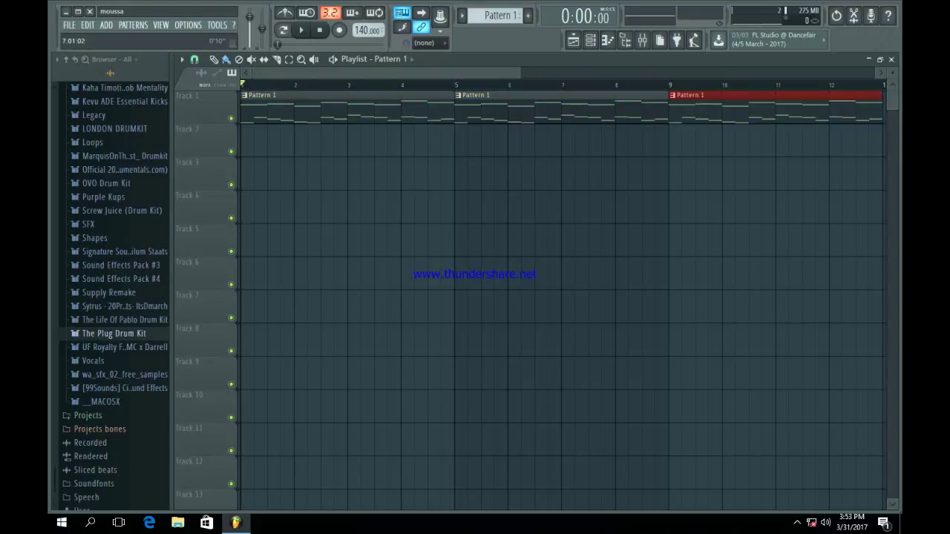
left_click_drag(527, 73, 873, 73)
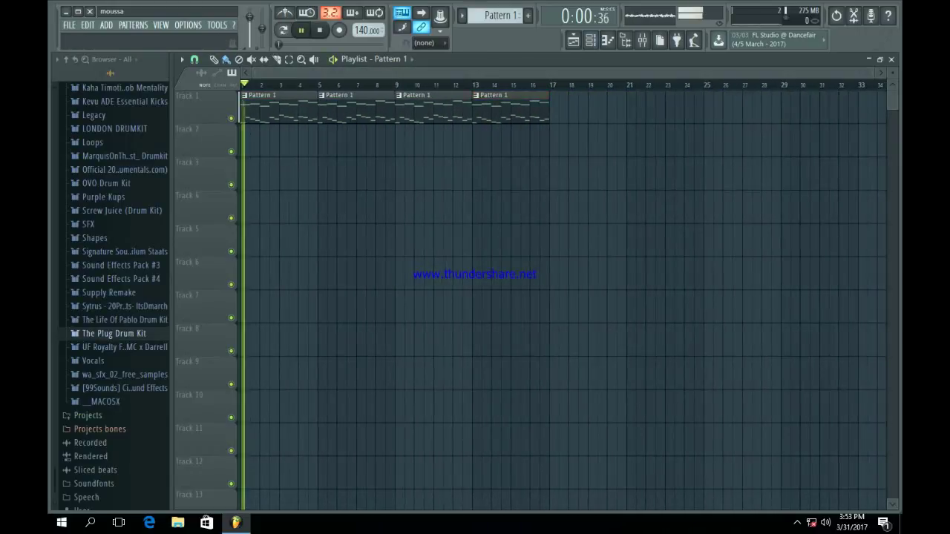
key("space")
- Switch to Pattern 2 in the channel rack and add a second Toxic Biohazard channel
left_click(590, 40)
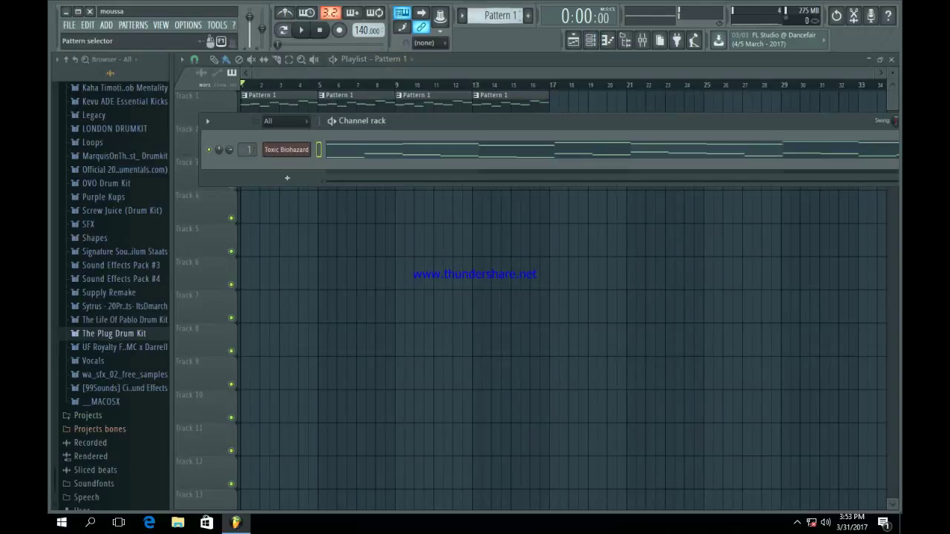
scroll(501, 16, "up", 1)
left_click(288, 178)
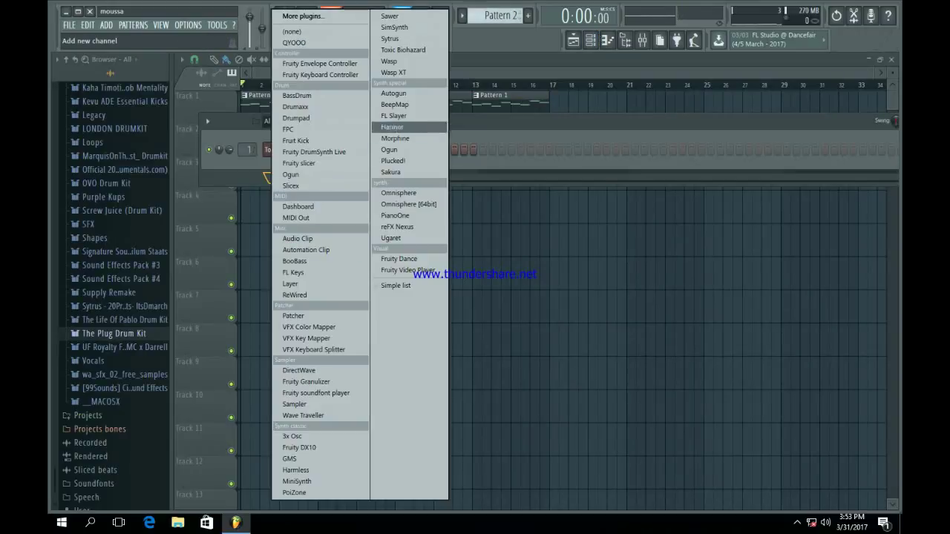
left_click(403, 50)
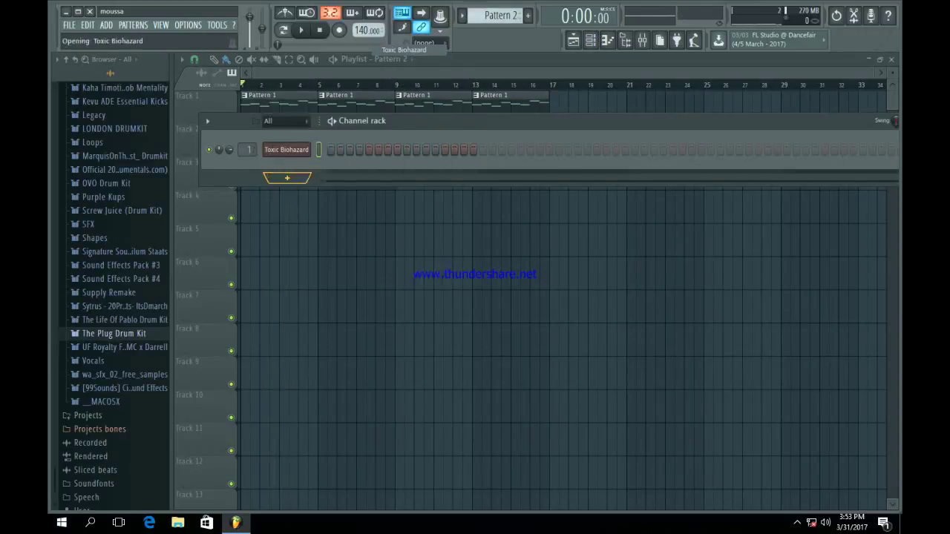
- Load the Bass T preset from the Basses bank in the new synth and move its window into full view
left_click(546, 262)
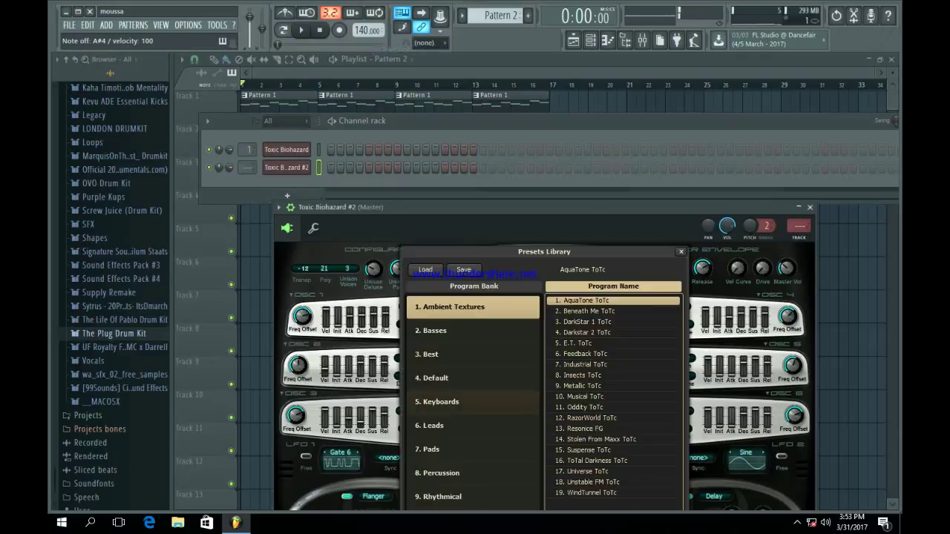
left_click(474, 331)
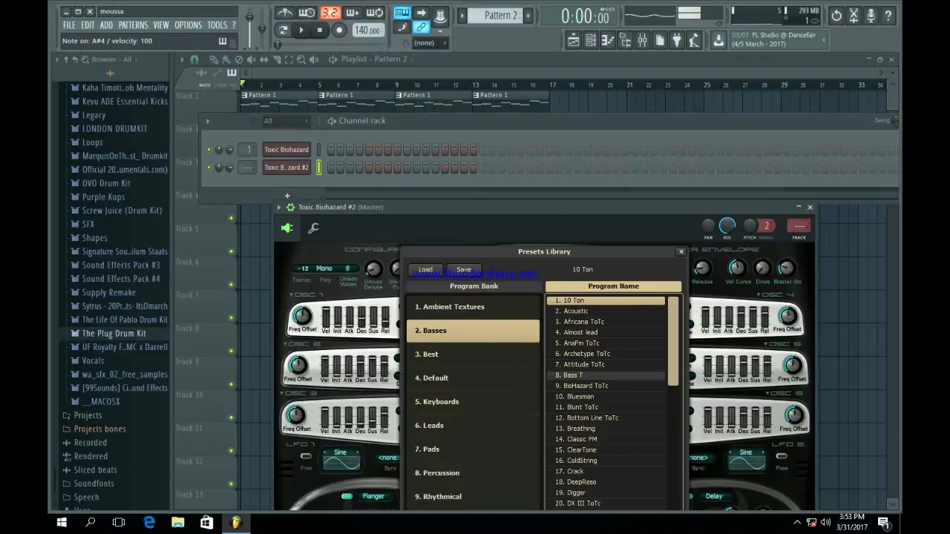
left_click(587, 376)
left_click_drag(546, 207, 497, 101)
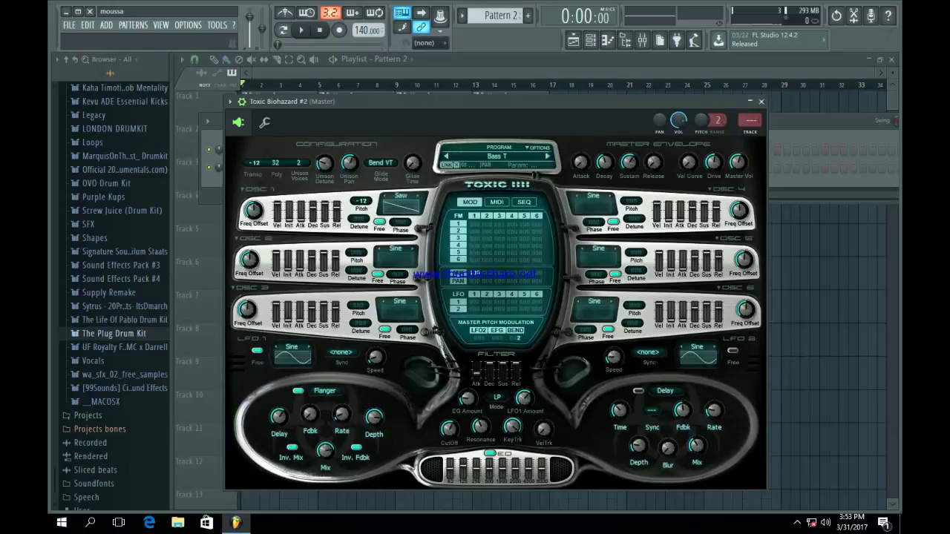
- Audition other presets from the Basses bank, including AnaFm ToTc, Bottom Line ToTc and BioHazard ToTc
left_click(497, 156)
left_click(538, 248)
left_click(533, 237)
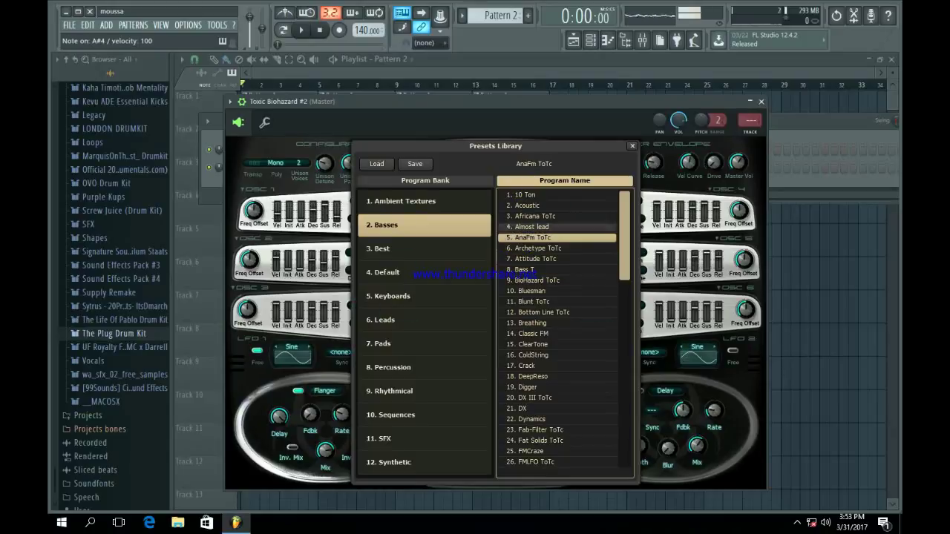
left_click(528, 206)
left_click(534, 216)
left_click(532, 334)
left_click(539, 312)
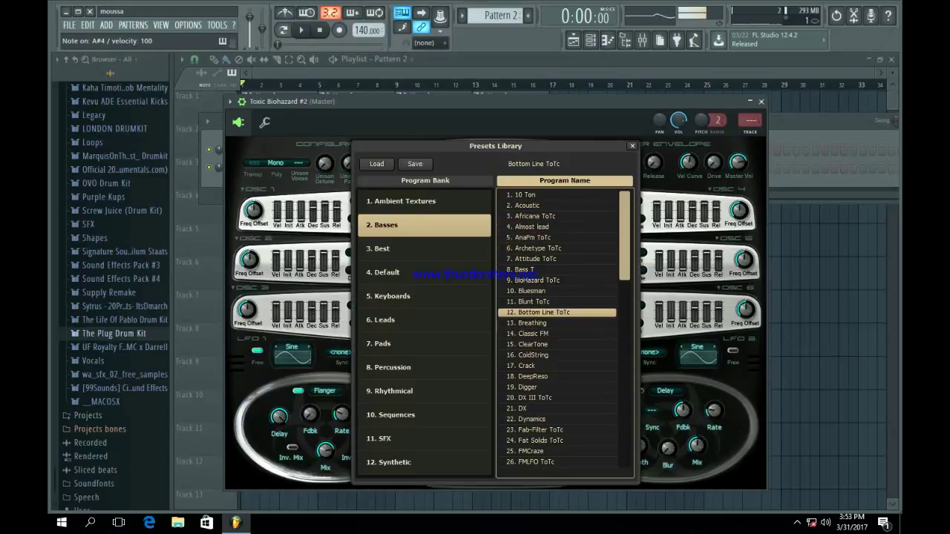
left_click(534, 303)
left_click(532, 291)
left_click(537, 280)
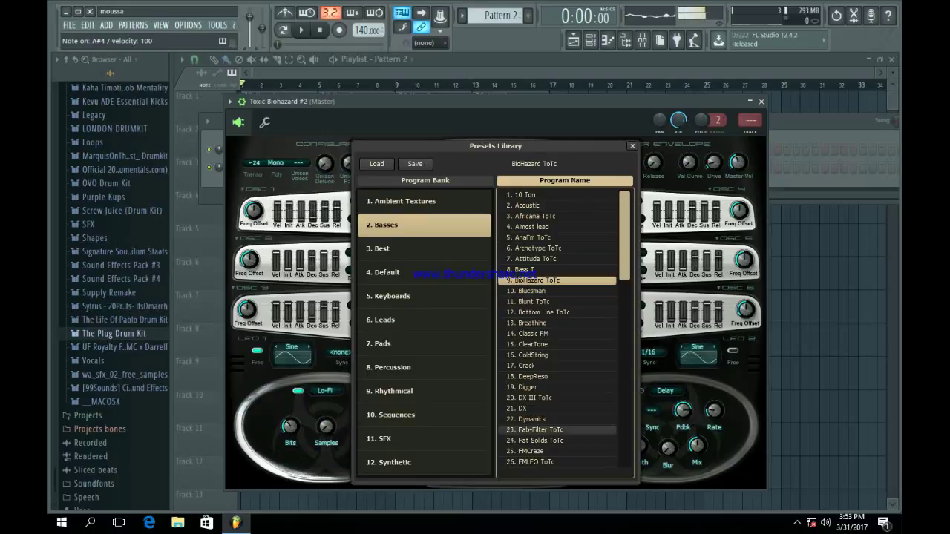
- Load the FMCraze bass preset and close the preset library and the synth window
left_click(541, 430)
key("Down")
key("Down")
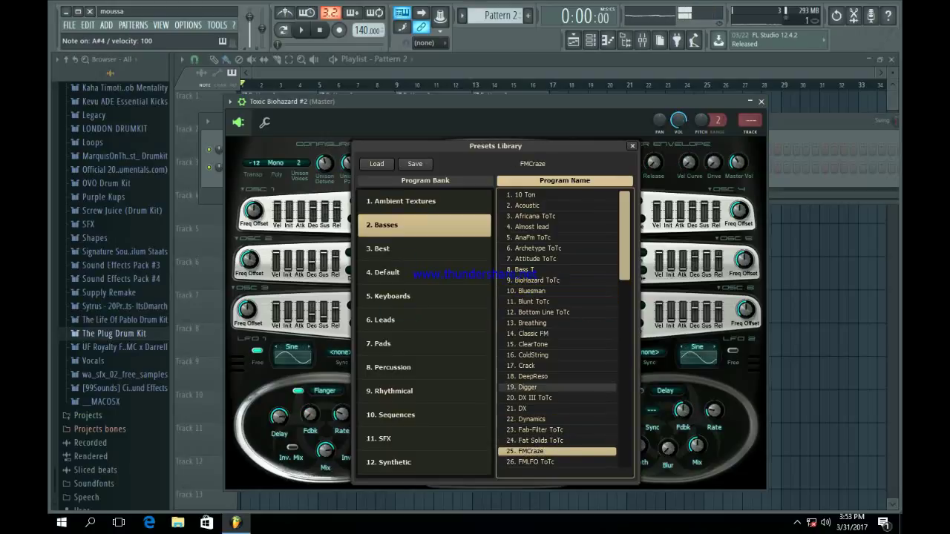
left_click(633, 147)
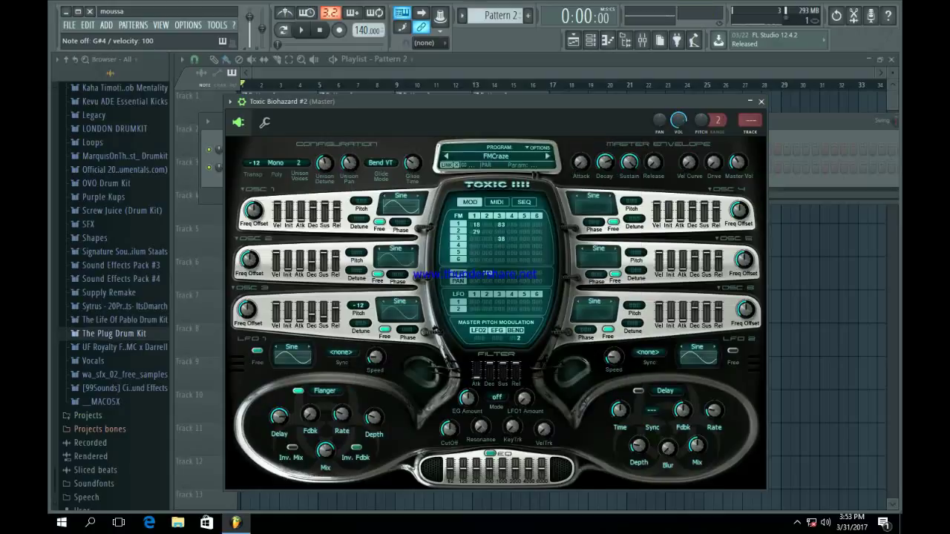
left_click(760, 102)
- Copy the Toxic Biohazard notes of Pattern 1 into the second Toxic Biohazard channel of Pattern 2 and play them in the piano roll
scroll(501, 15, "up", 1)
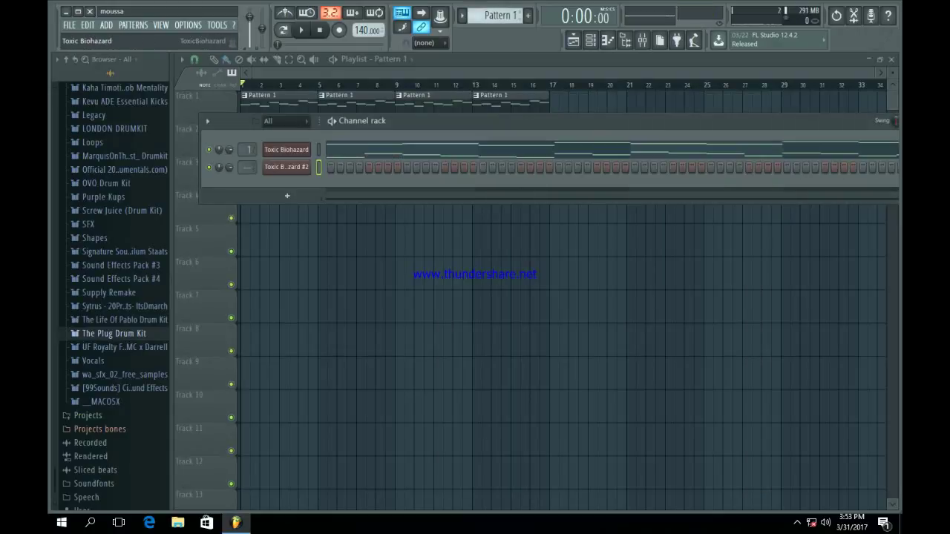
key("KP_Add")
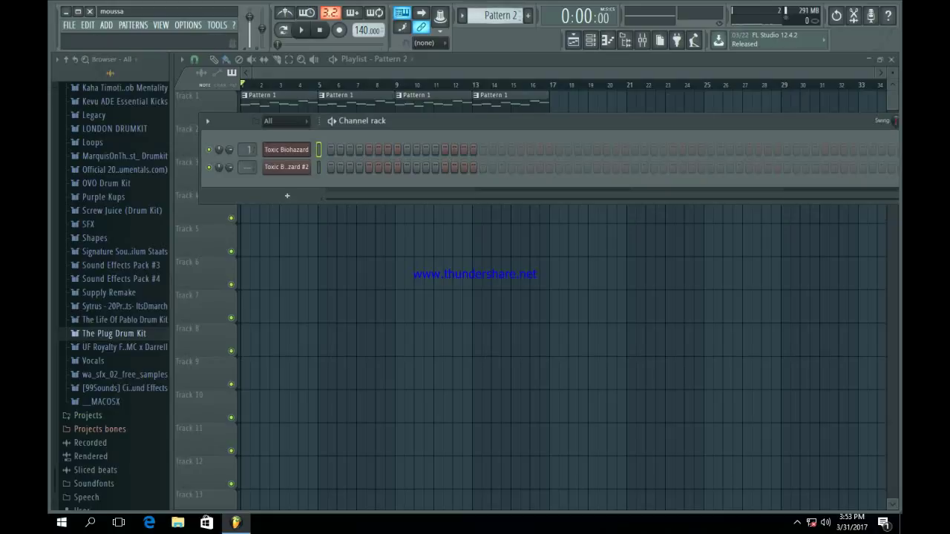
key("ctrl+v")
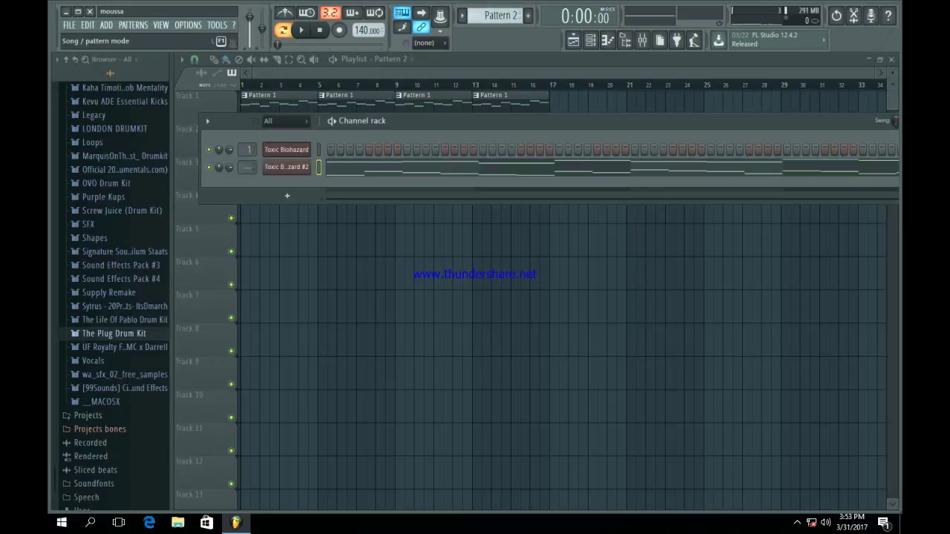
key("F7")
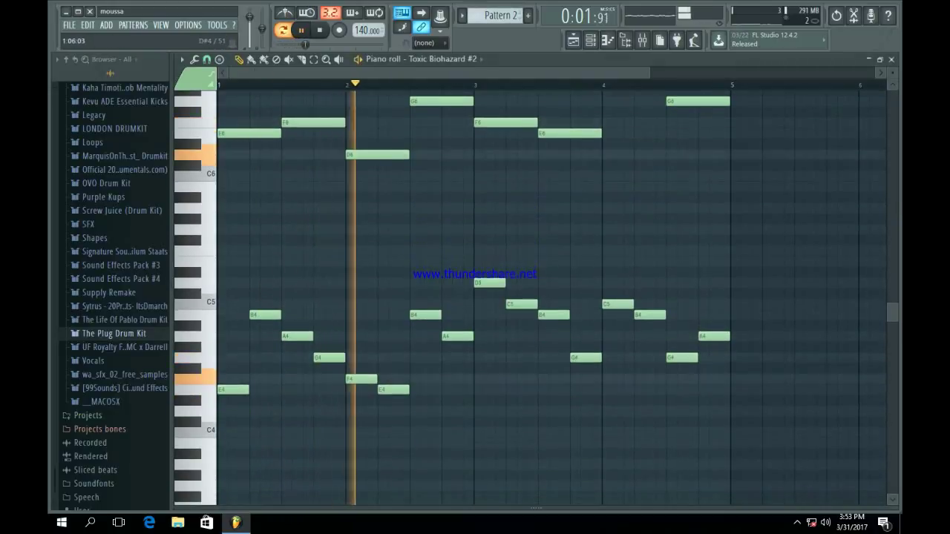
key("space")
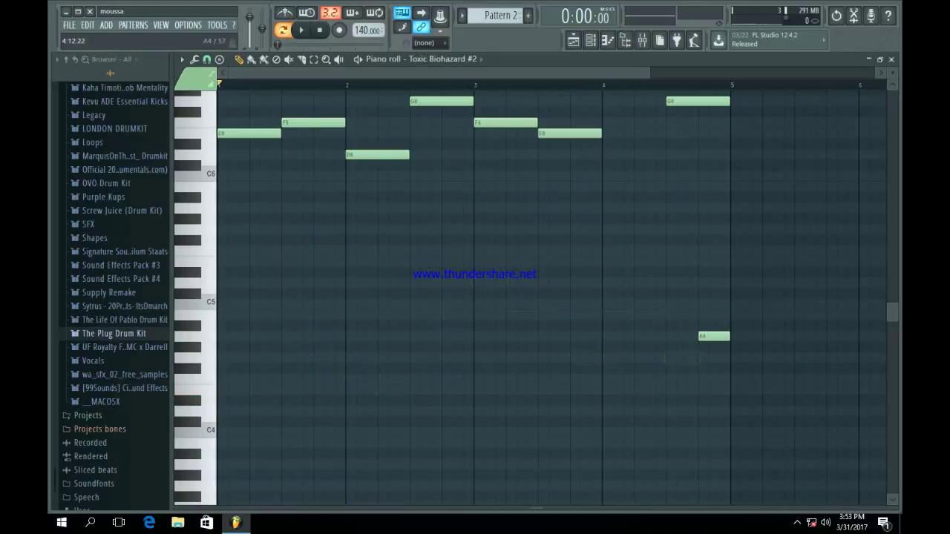
- Delete the lower quarter-note line from Pattern 2, transpose the remaining half-bar notes down two octaves, and play the result
right_click(702, 336)
scroll(705, 338, "up", 6)
left_click_drag(760, 426, 215, 180)
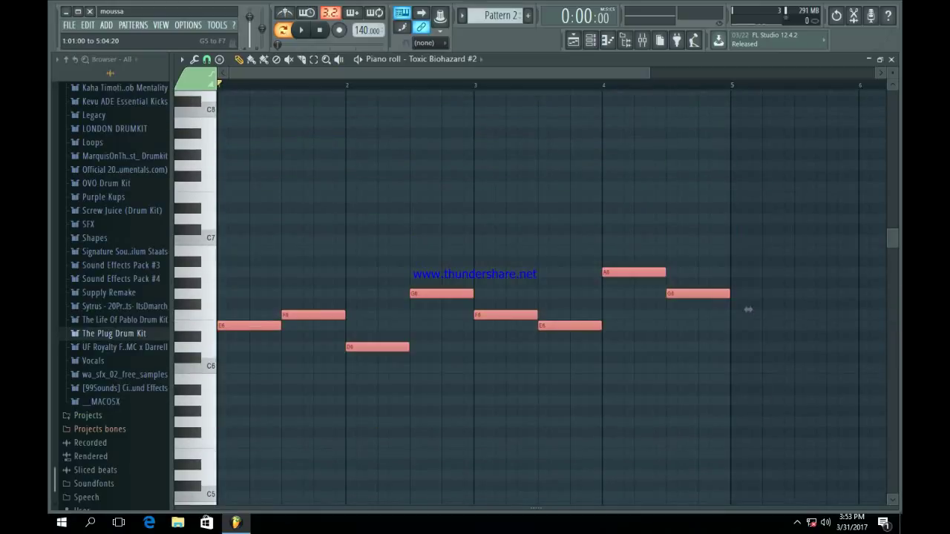
key("ctrl+Down")
key("space")
key("Delete")
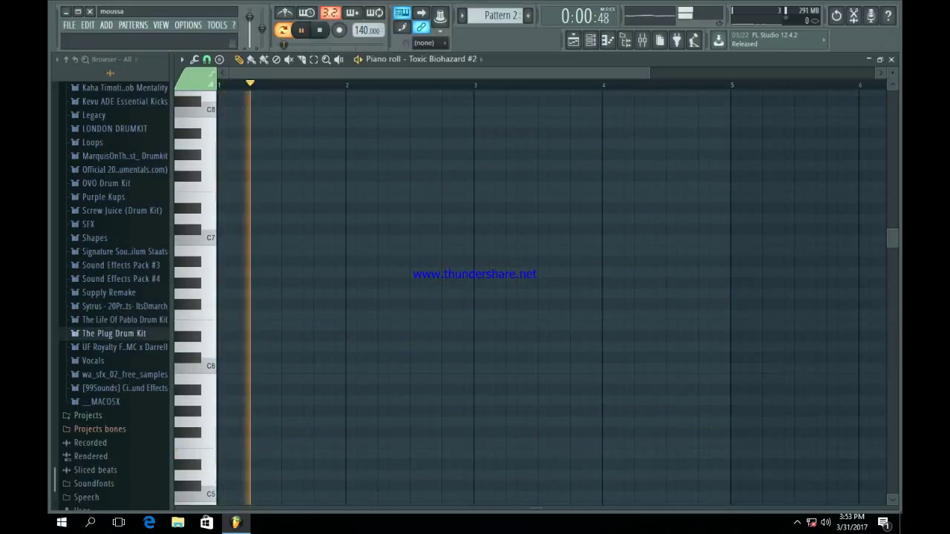
key("ctrl+z")
scroll(748, 438, "down", 4)
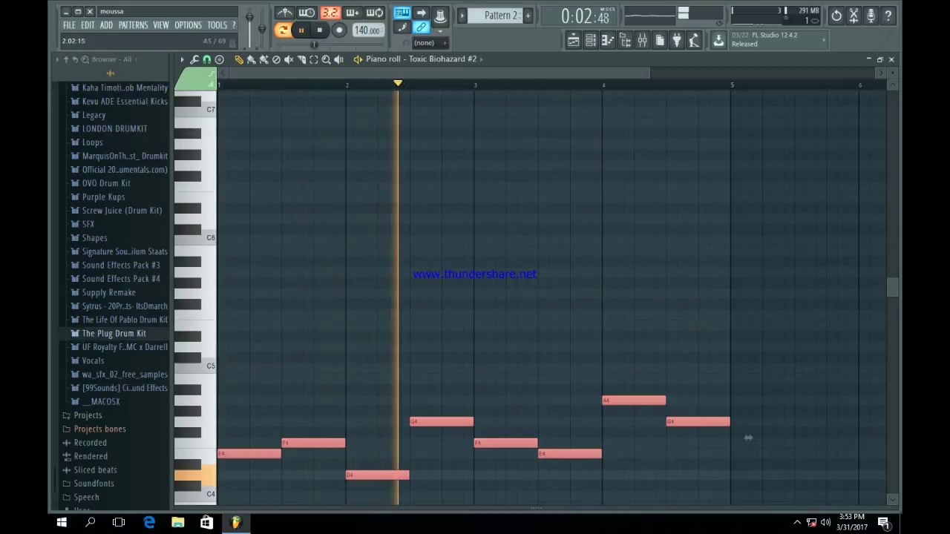
scroll(749, 436, "down", 1)
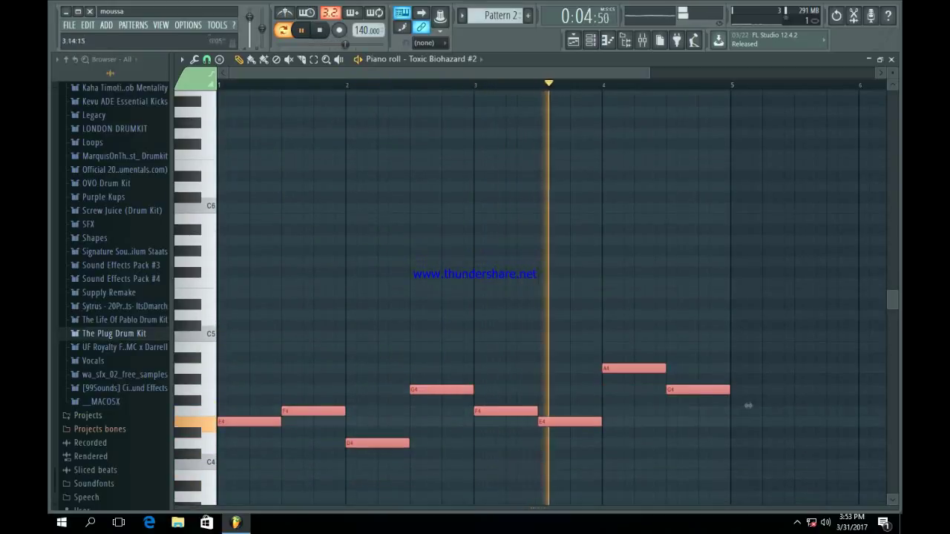
- Fill bars 1 to 16 of playlist Track 2 with four consecutive Pattern 2 clips and play the arrangement
key("F5")
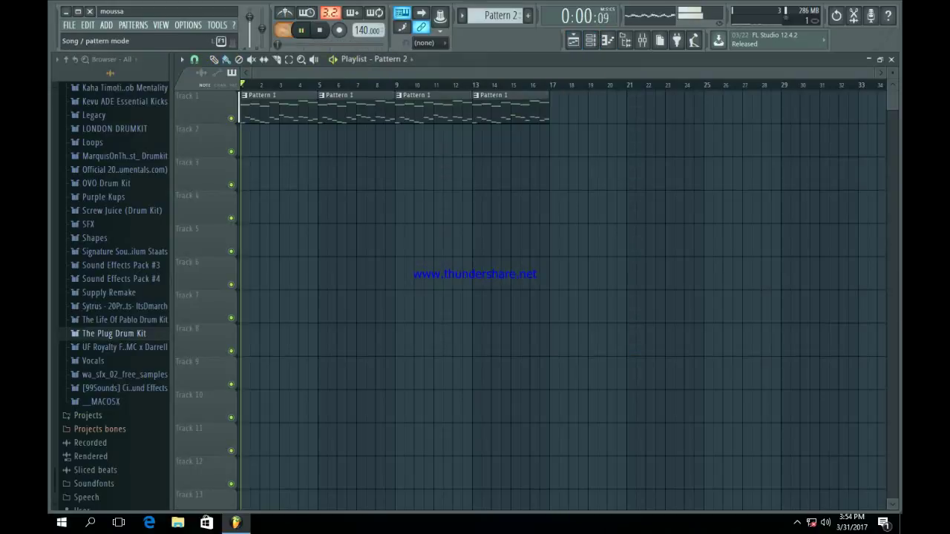
key("space")
left_click_drag(252, 141, 243, 141)
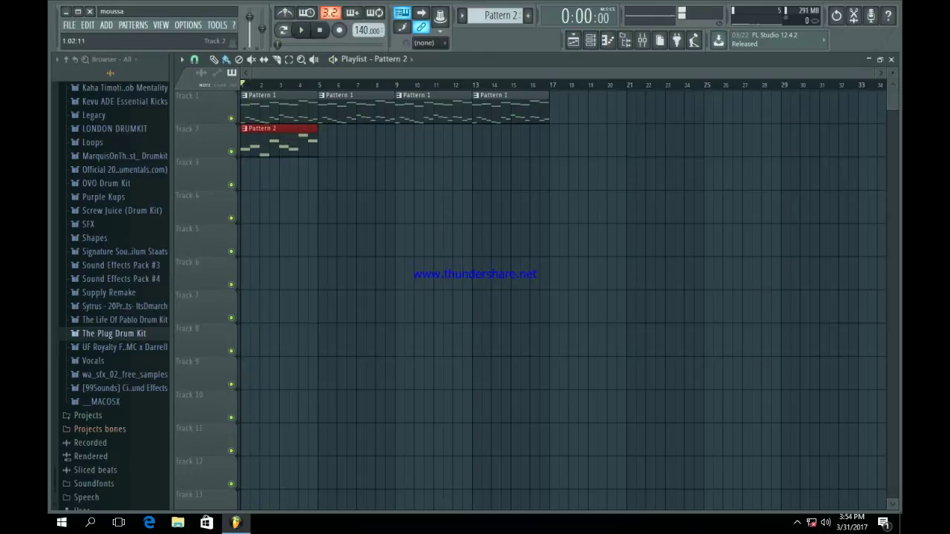
left_click(491, 141)
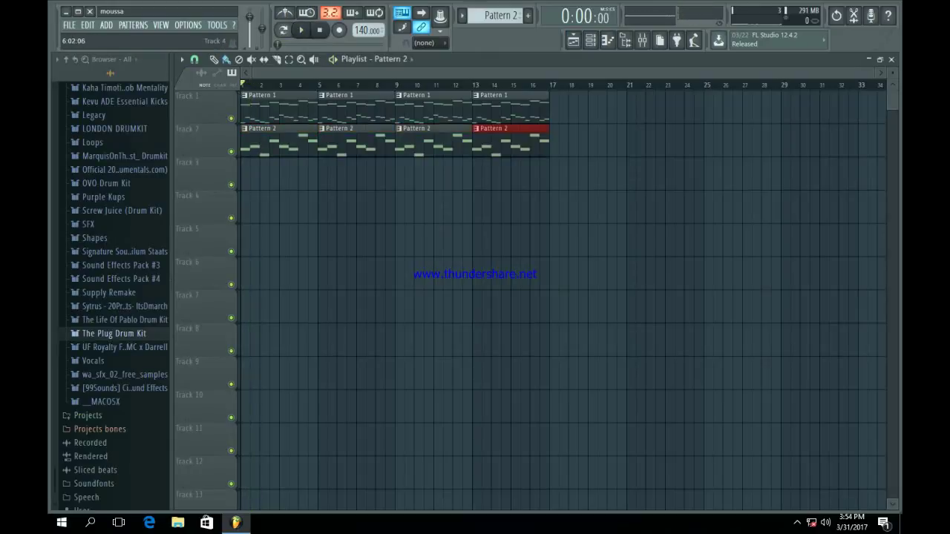
key("space")
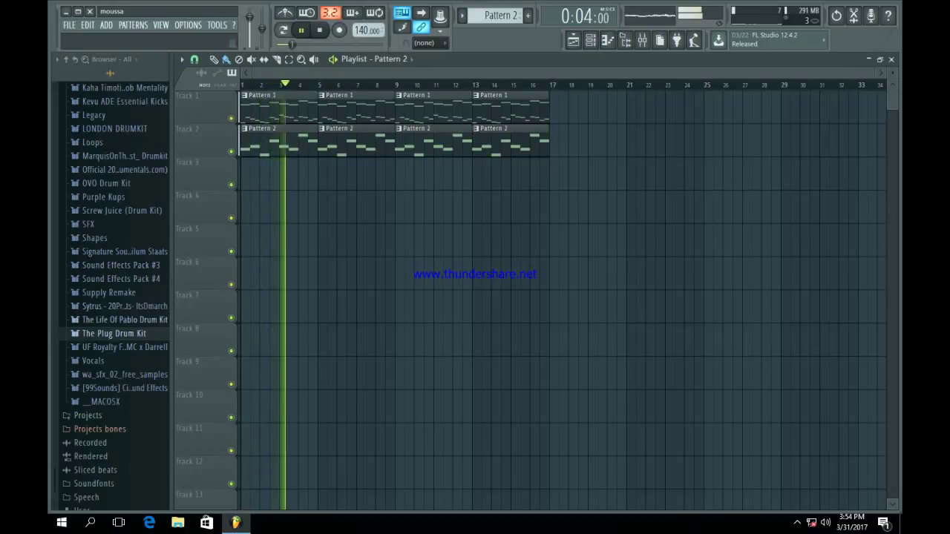
- Open the kick folder of the DREAM kit inside the UF Royalty Free Loops pack's bonus kit
left_click(114, 334)
left_click(114, 334)
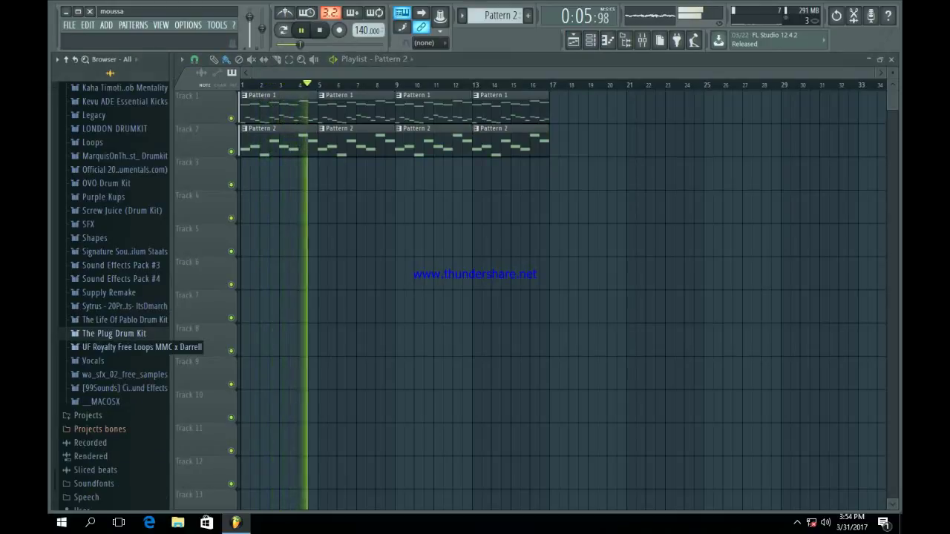
left_click(120, 347)
left_click(107, 362)
left_click(117, 375)
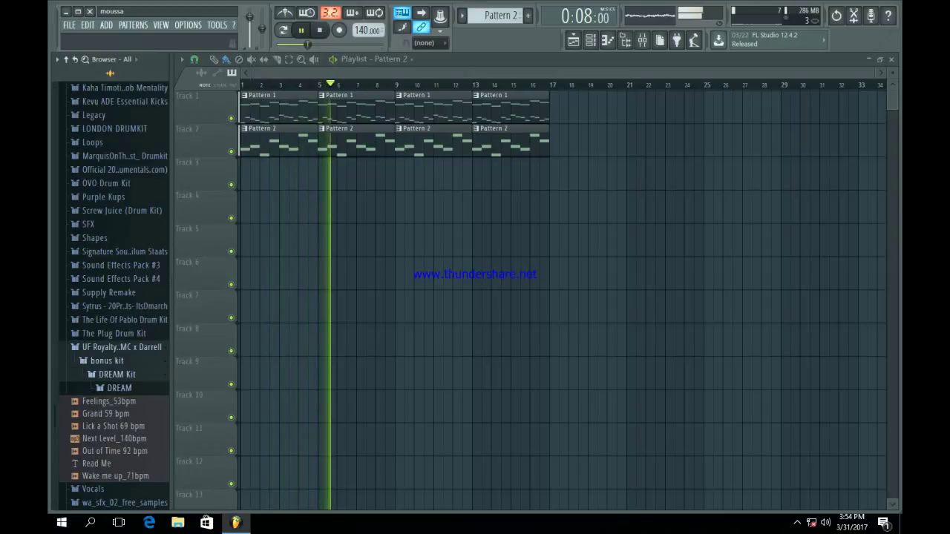
left_click(119, 388)
scroll(122, 389, "down", 3)
left_click(122, 360)
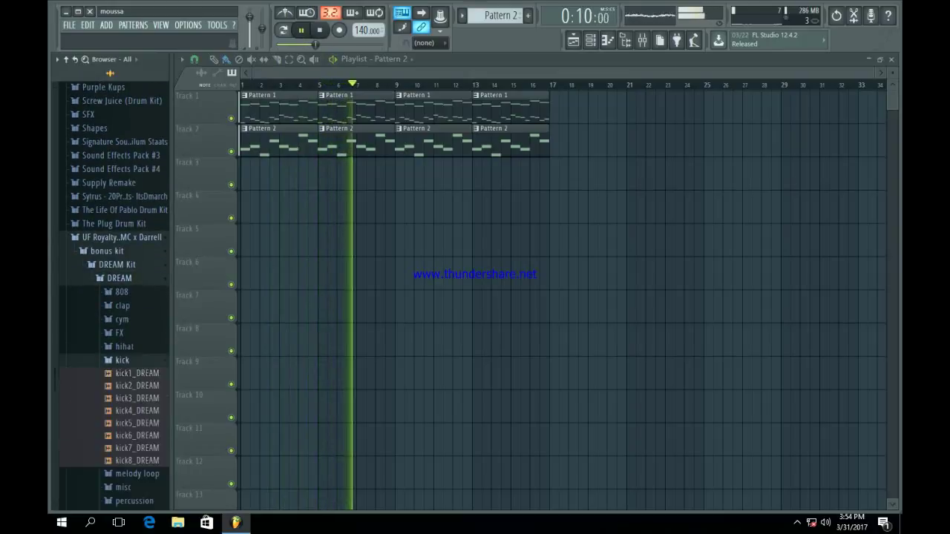
- Stop playback and audition the DREAM kick samples one after another
key("space")
left_click(140, 373)
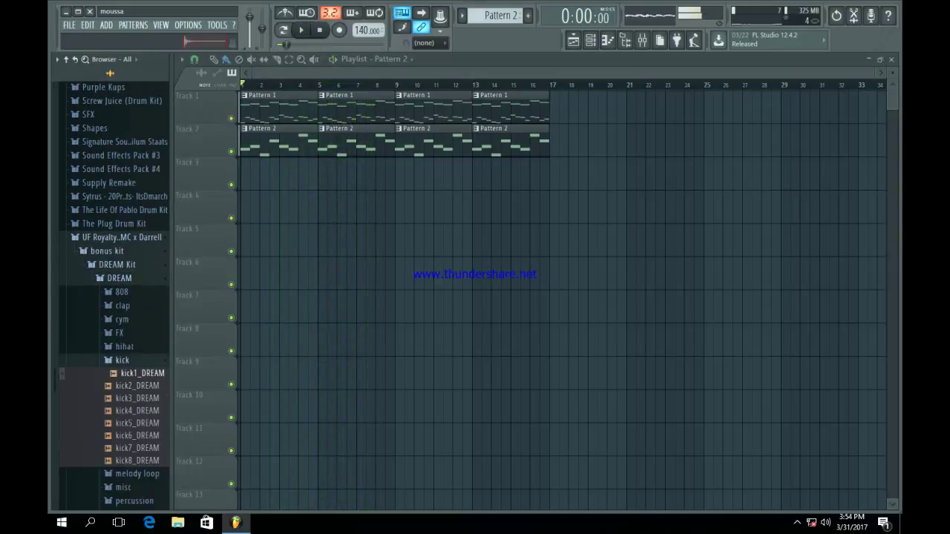
key("Down")
key("Down")
key("Down")
key("Down")
key("Down")
key("Down")
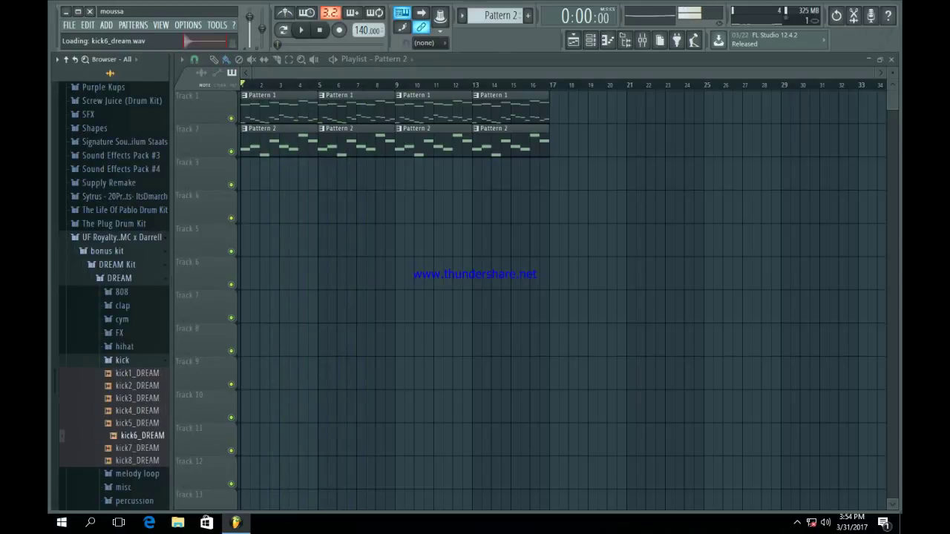
key("Down")
key("Up")
key("Up")
key("Up")
key("Up")
key("Up")
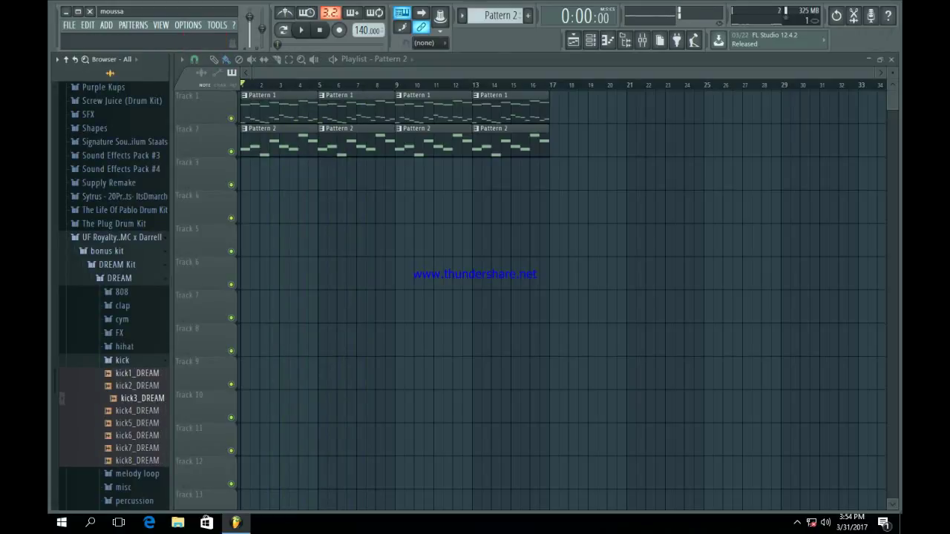
key("Up")
key("Up")
key("Up")
- Add kick1_DREAM from the kick folder as a new sampler channel and show the channel rack
key("Left")
key("Down")
key("Right")
key("Down")
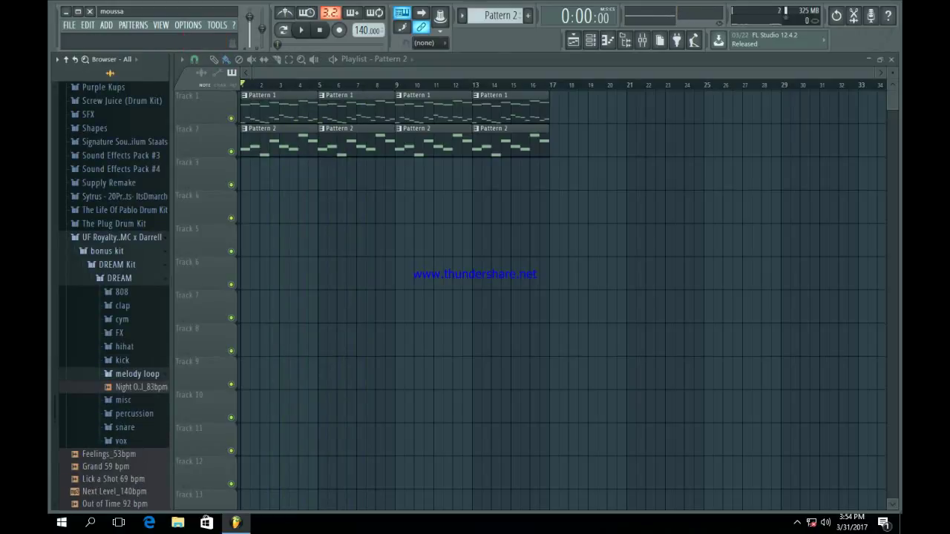
key("Up")
key("Right")
key("Down")
key("Return")
key("Down")
key("Return")
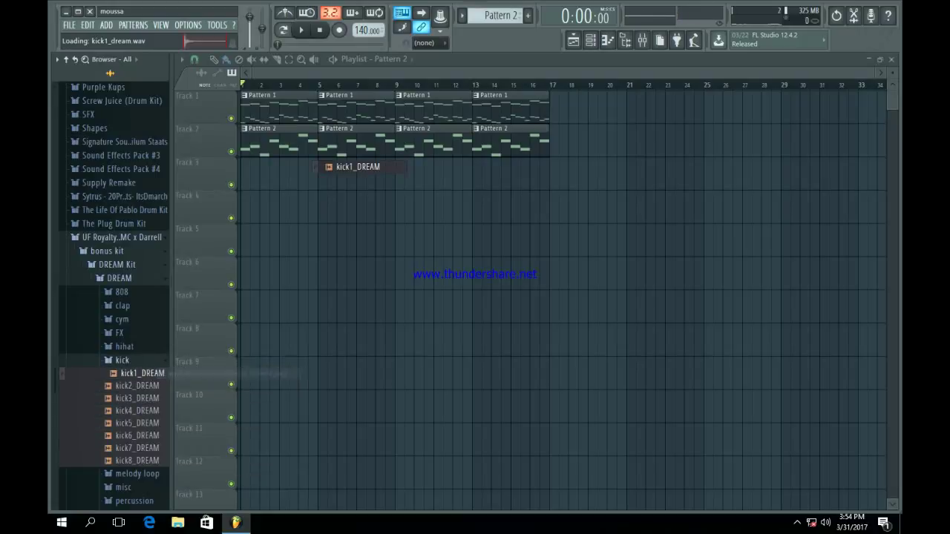
right_click(163, 372)
left_click(191, 386)
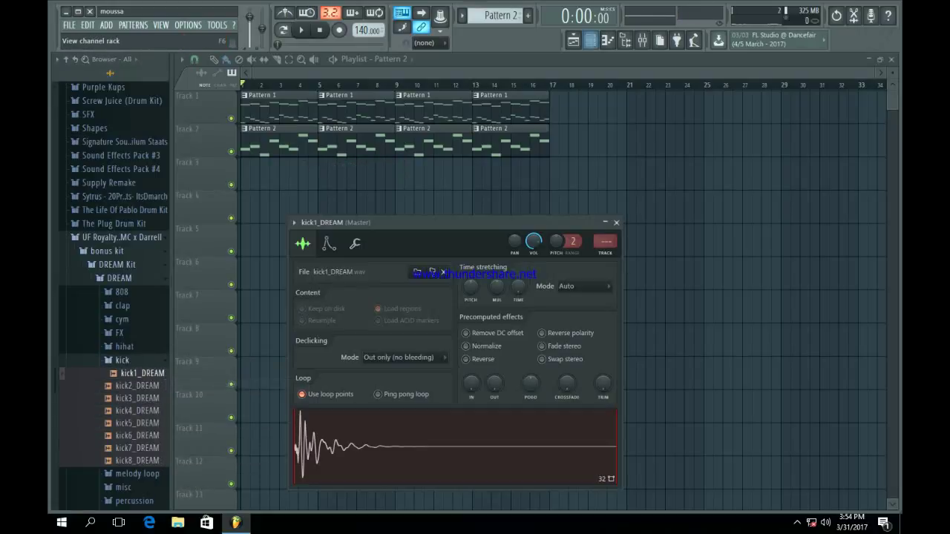
left_click(590, 40)
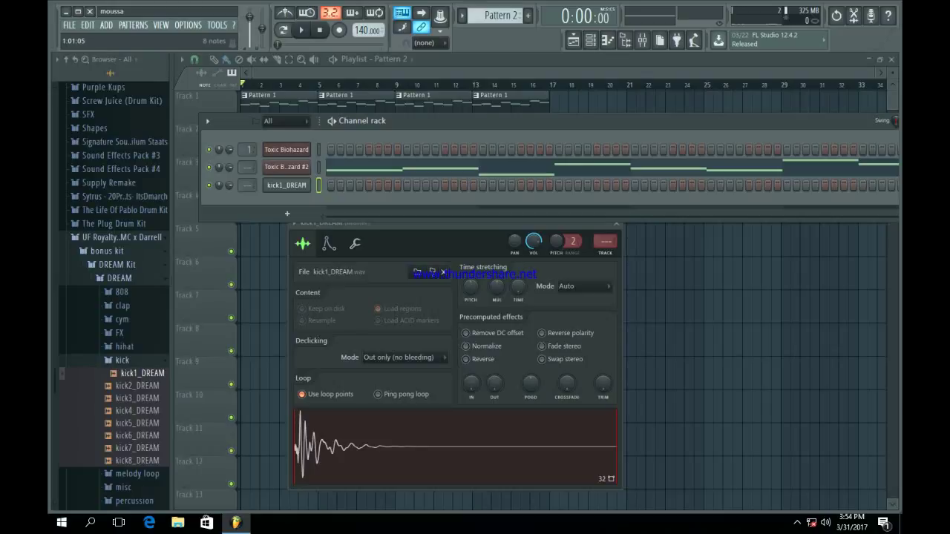
- Try the Resample time-stretching mode on kick1_DREAM, check its envelope and miscellaneous settings, and close its window
key("space")
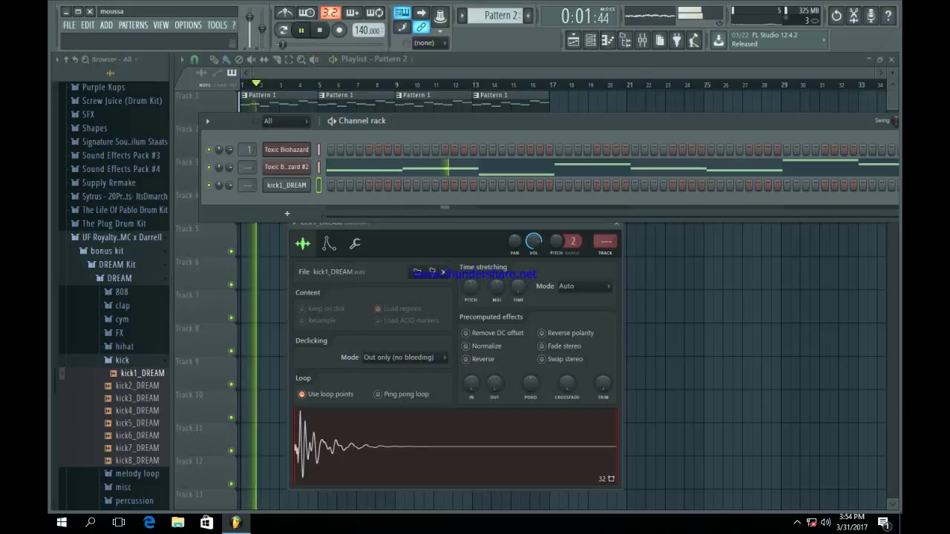
key("space")
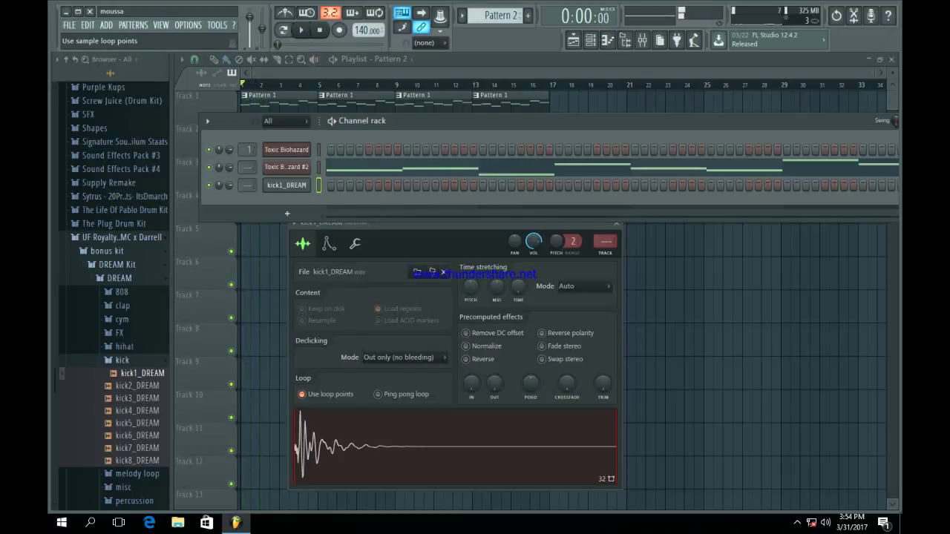
left_click(585, 286)
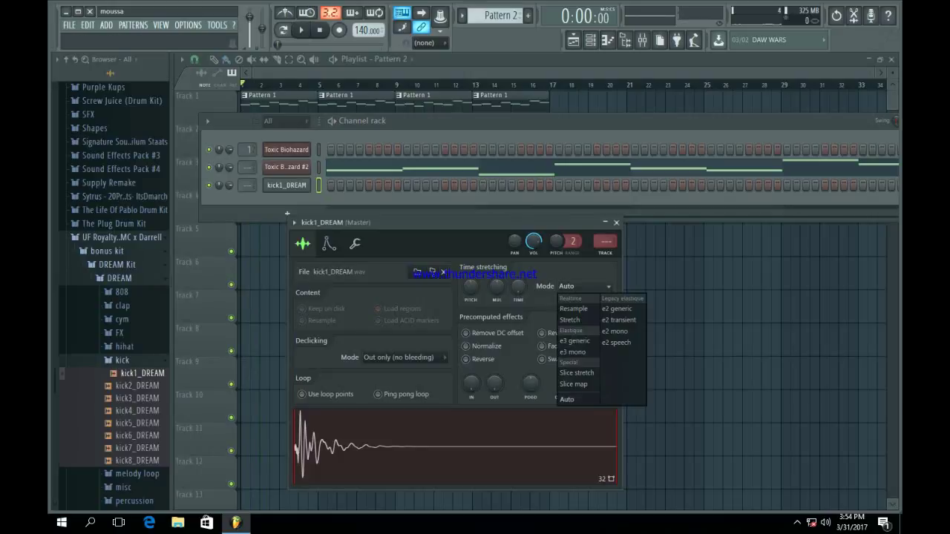
left_click(578, 308)
left_click(329, 243)
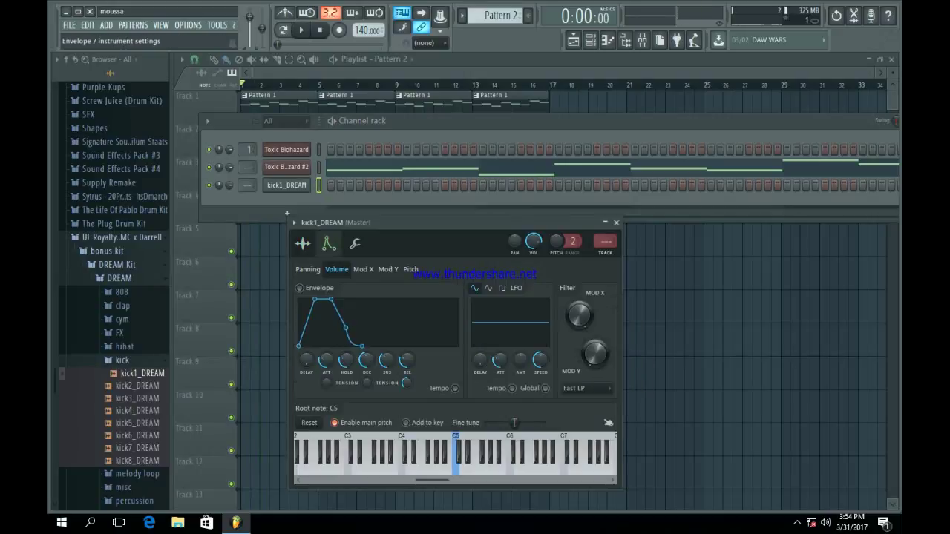
left_click(302, 244)
left_click(355, 244)
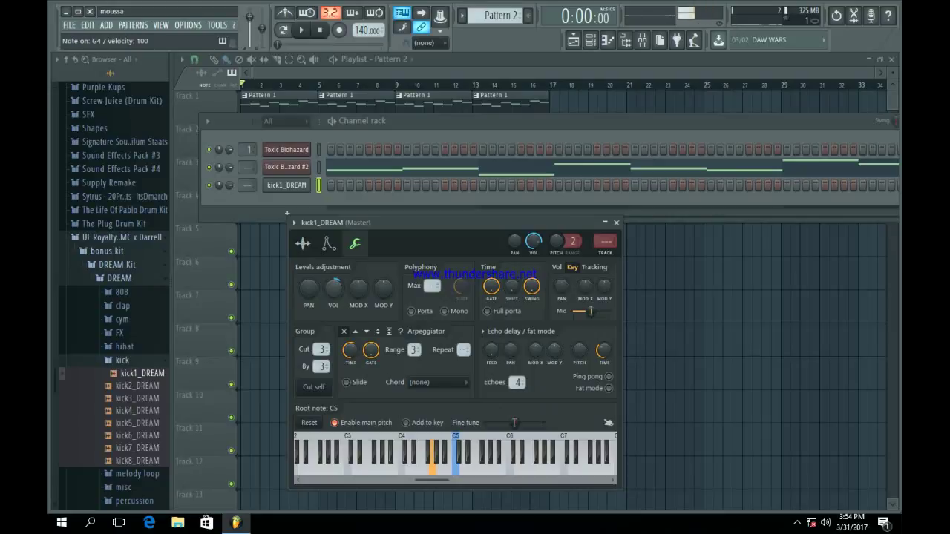
key("n")
left_click(616, 222)
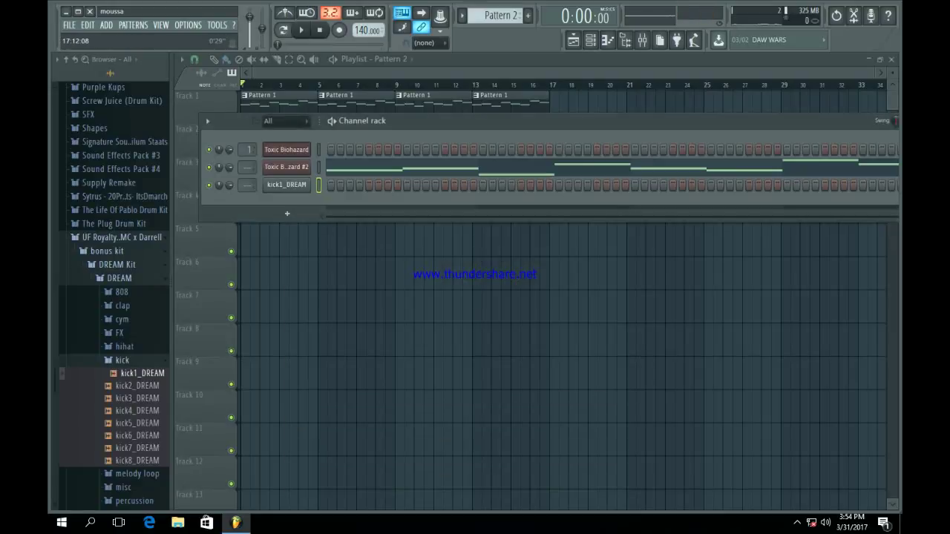
- Create Pattern 3 and place kick1_DREAM hits on steps 1, 5, 17, 25, 37, 41 and 57 with the loop playing
left_click(527, 16)
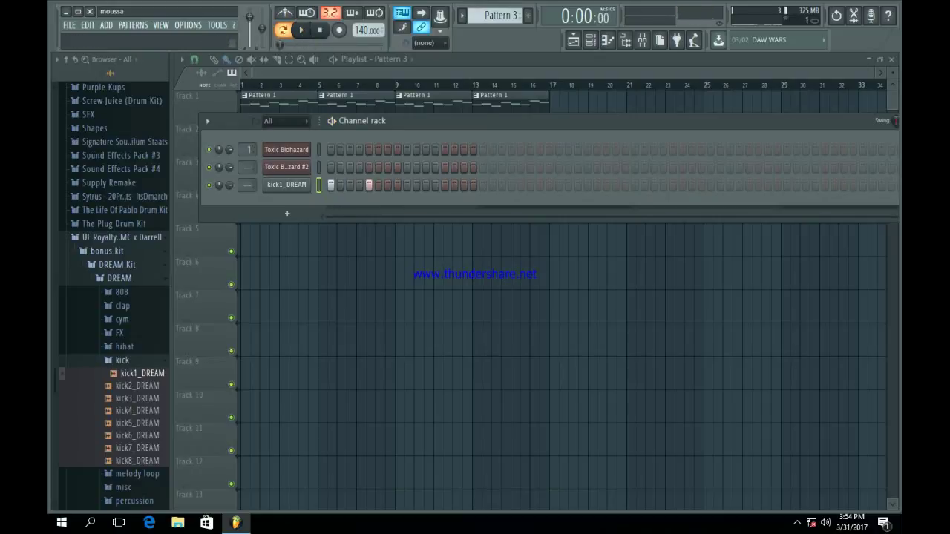
key("space")
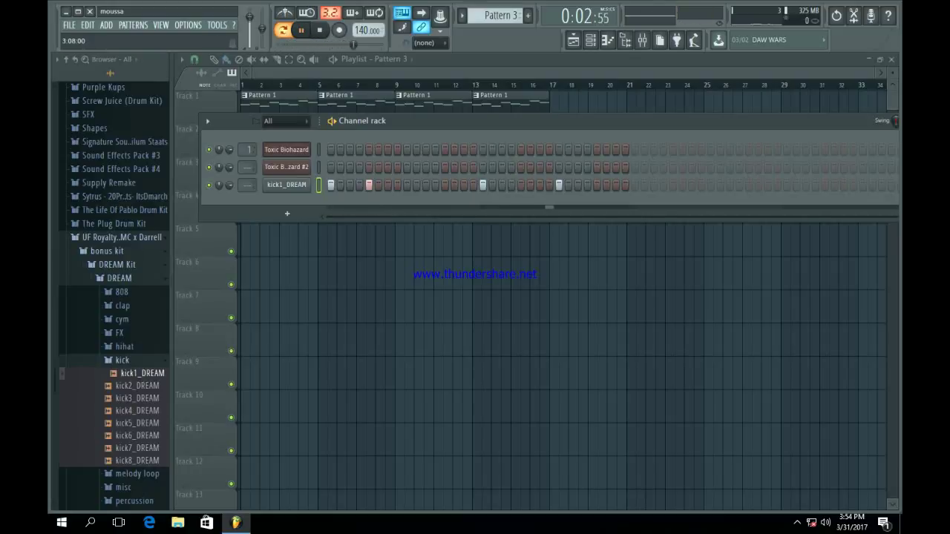
left_click(673, 184)
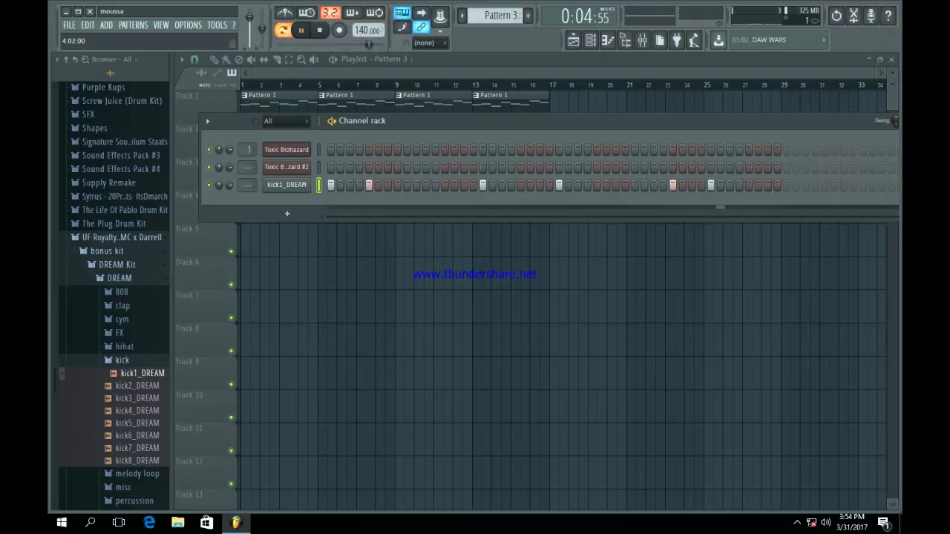
left_click(863, 185)
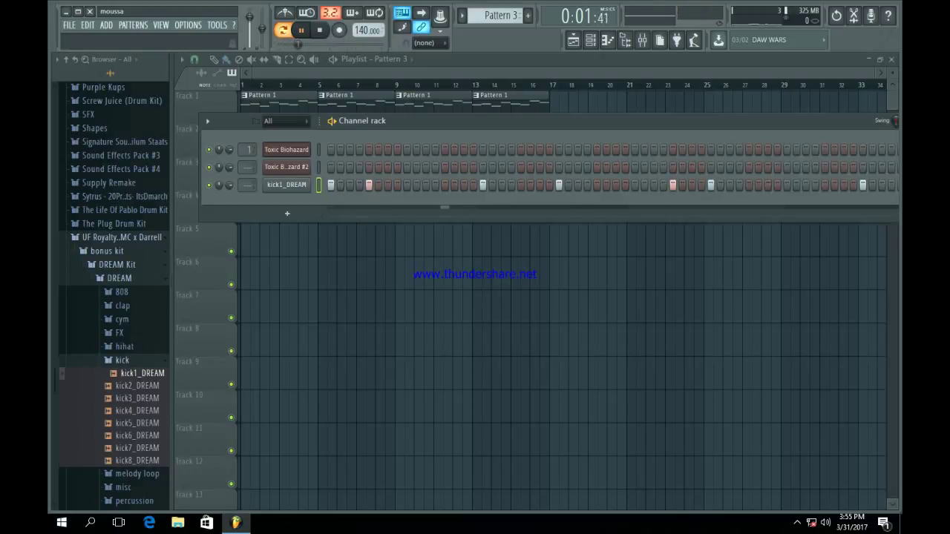
- Close the kick folder, open the DREAM kit's snare folder and audition its snare samples
left_click(123, 360)
left_click(124, 415)
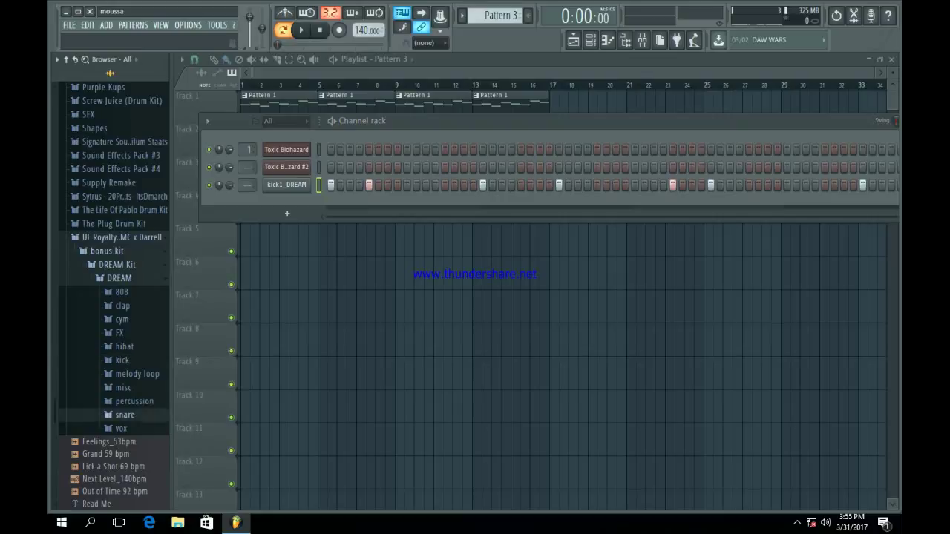
left_click(140, 428)
left_click(141, 441)
key("Down")
key("Down")
key("Down")
key("Down")
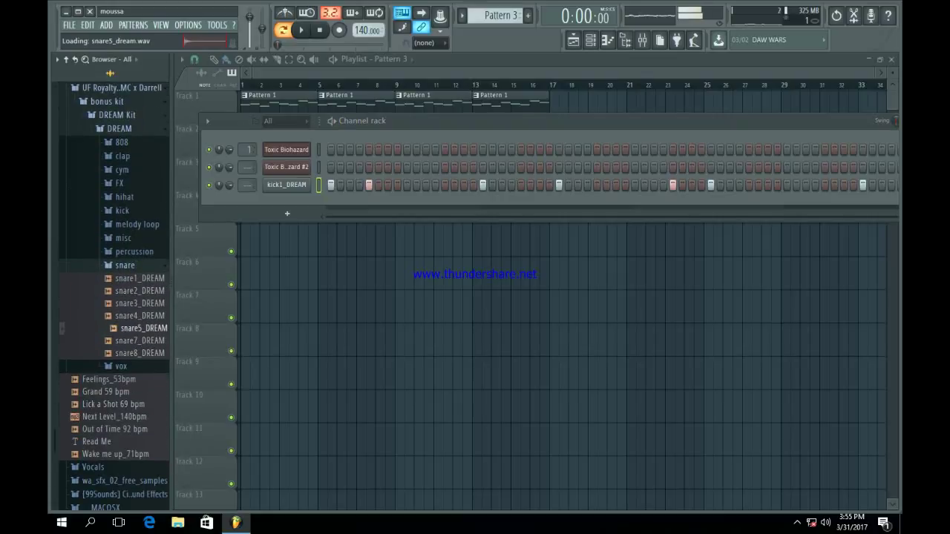
left_click_drag(141, 353, 148, 317)
left_click(146, 328)
left_click(144, 341)
left_click(144, 278)
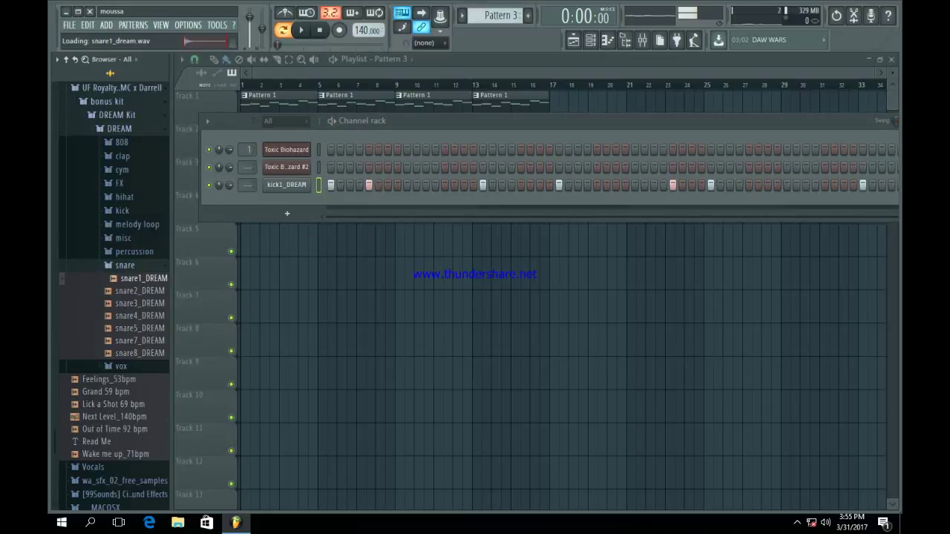
left_click(144, 291)
left_click(144, 304)
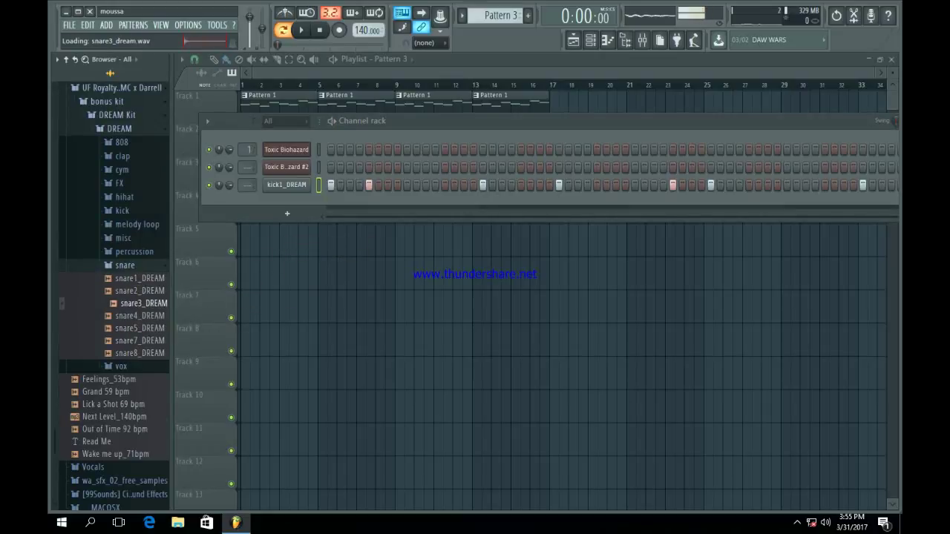
- Add snare3_DREAM as a new channel in Pattern 3 and play it with a hit on step 9
left_click_drag(143, 304, 282, 222)
key("space")
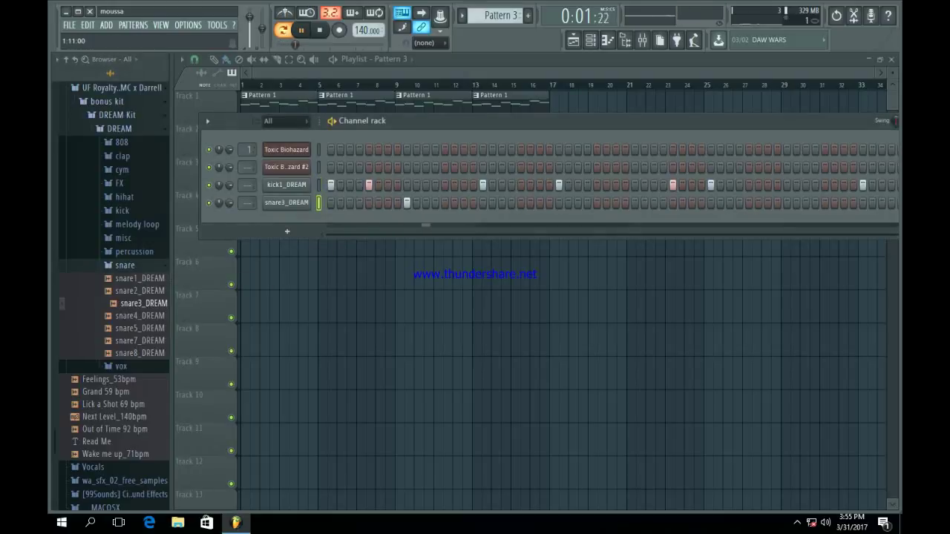
key("space")
- Turn on Normalize for the snare3_DREAM sample and check its time-stretching modes and miscellaneous settings
left_click(287, 203)
left_click(476, 178)
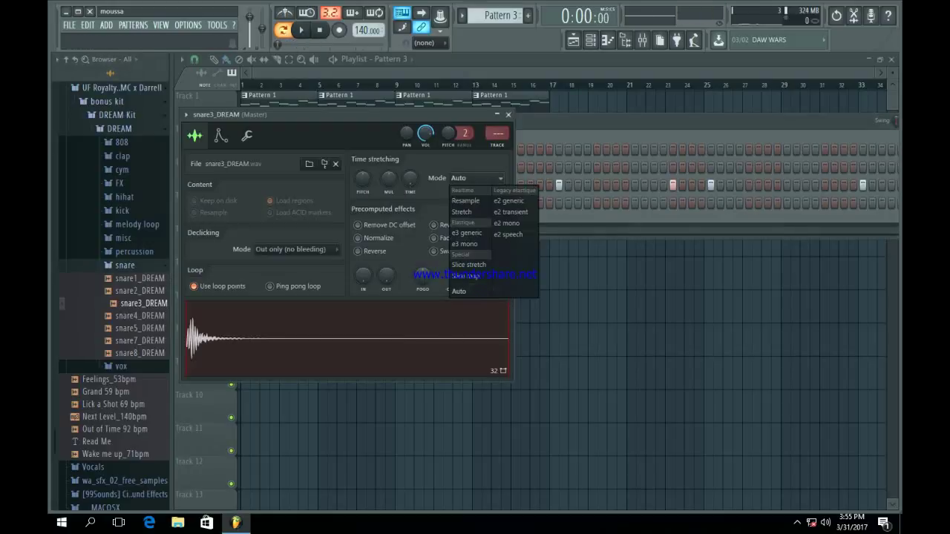
left_click(470, 200)
right_click(363, 180)
left_click(386, 190)
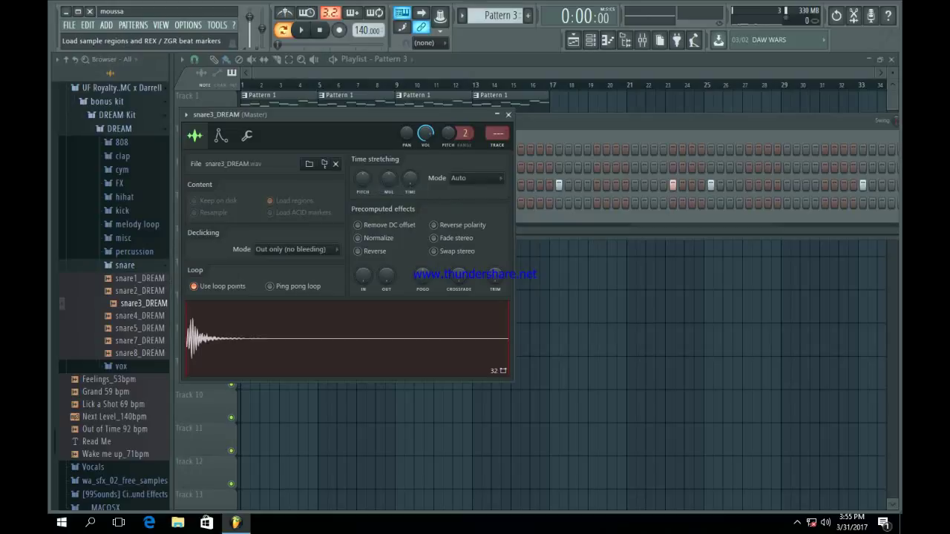
left_click(358, 238)
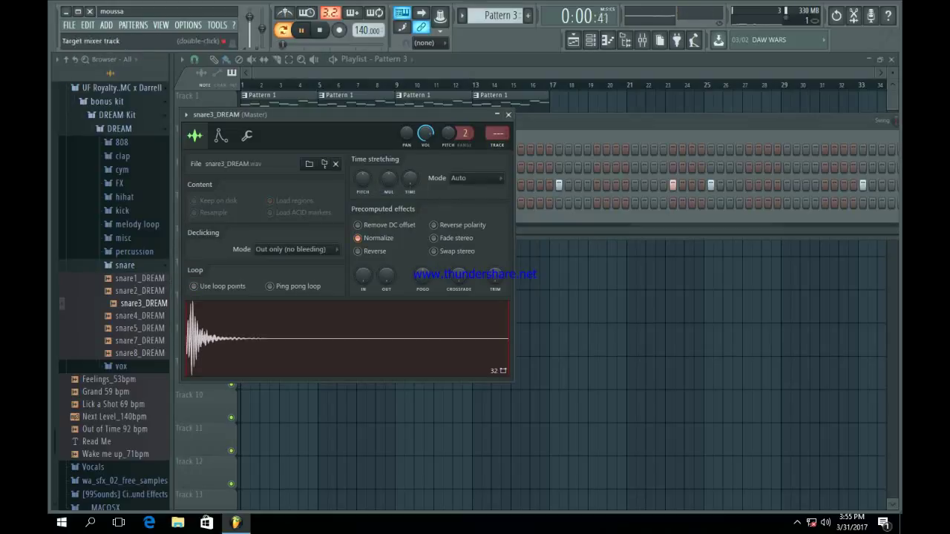
left_click(246, 136)
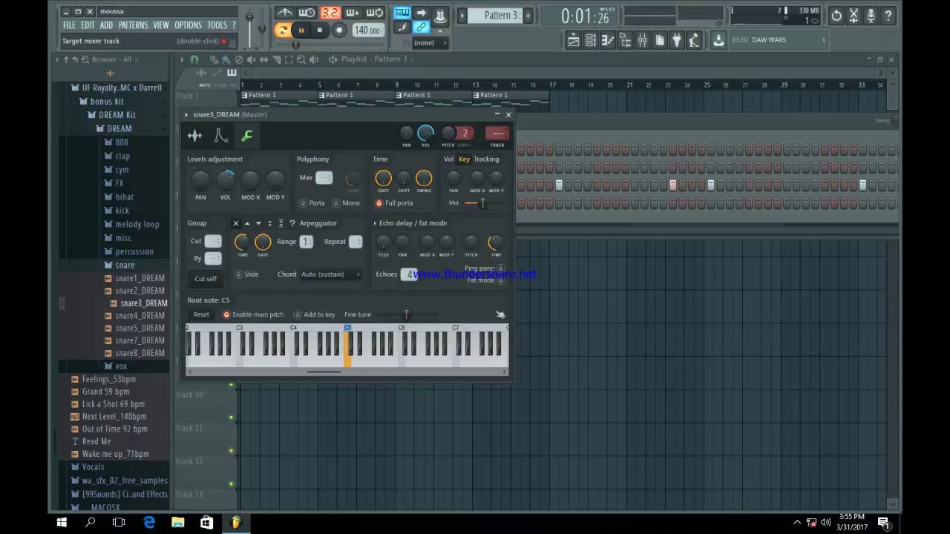
- Close the snare's settings and add snare3_DREAM hits on steps 29, 35 and 49 of Pattern 3
left_click(508, 115)
left_click(597, 203)
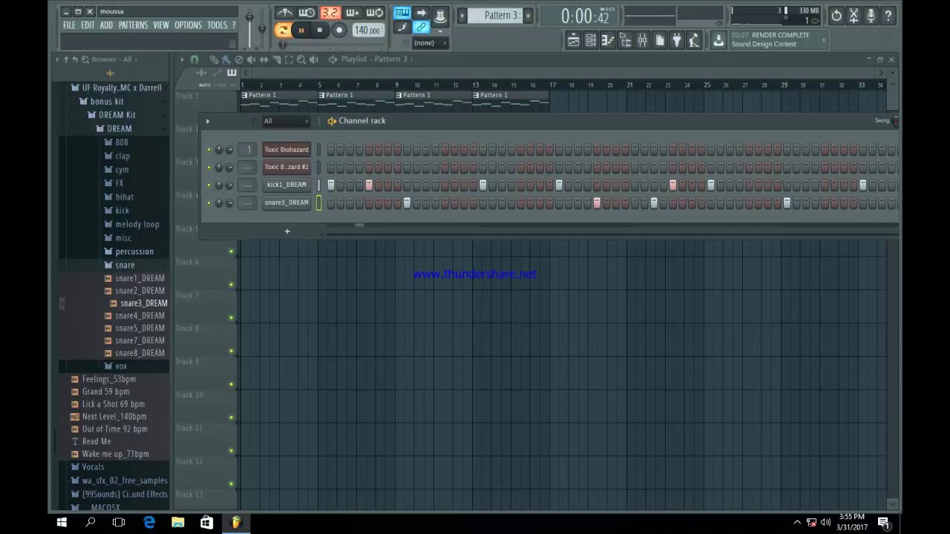
- Leave the DREAM kit and open the 808 Mafia Snares folder in the "Official 20..mentals.com)" pack
left_click(124, 265)
left_click(117, 265)
scroll(119, 271, "up", 6)
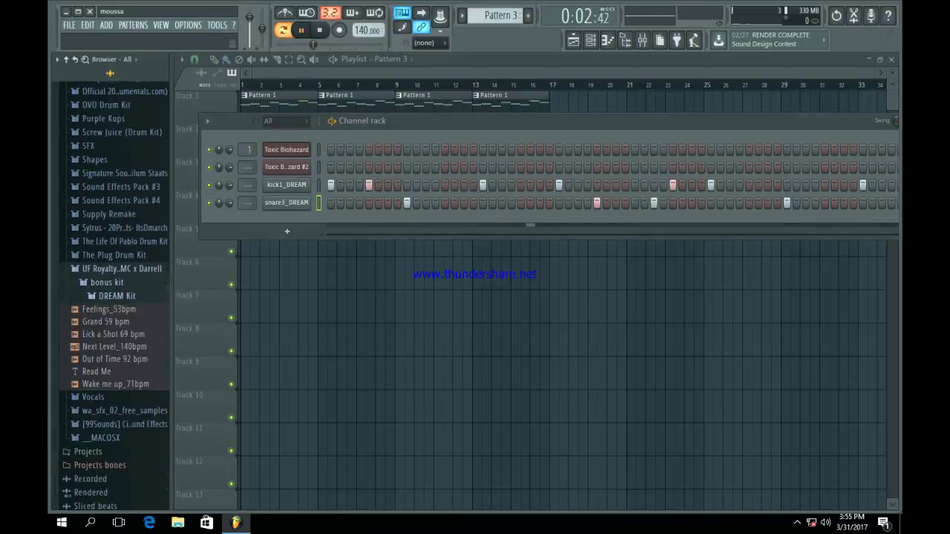
left_click(124, 284)
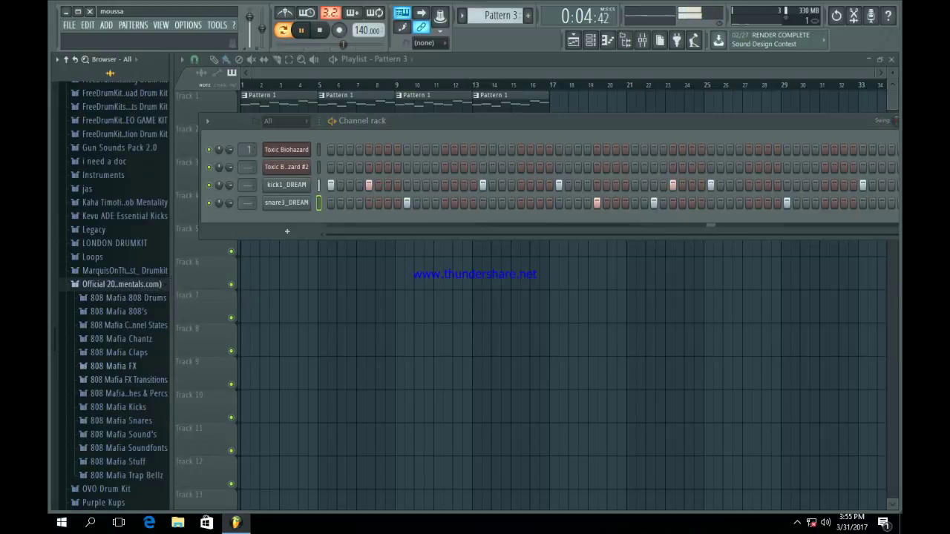
left_click(121, 421)
- Replace the snare3_DREAM sample with Snare (3) from the 808 Mafia Snares and open that channel's settings
left_click(107, 246)
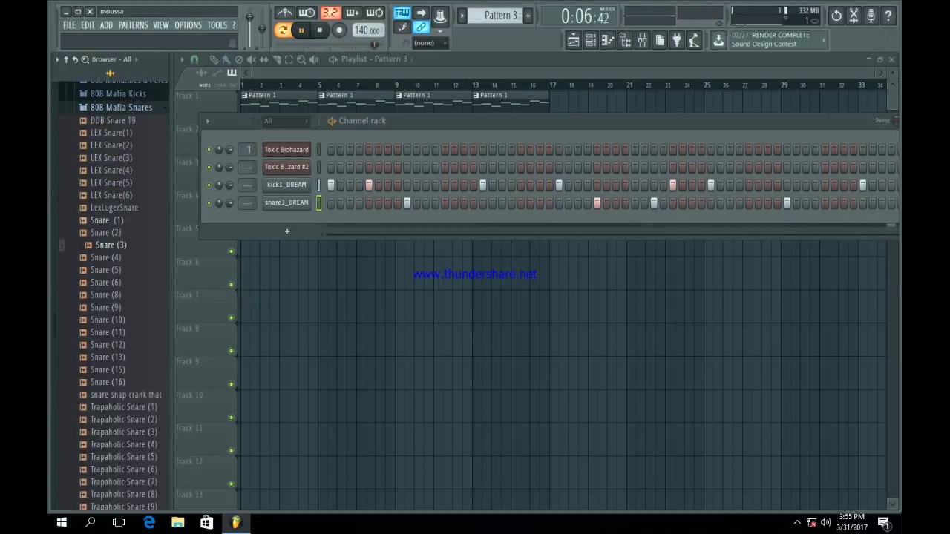
left_click_drag(111, 245, 286, 203)
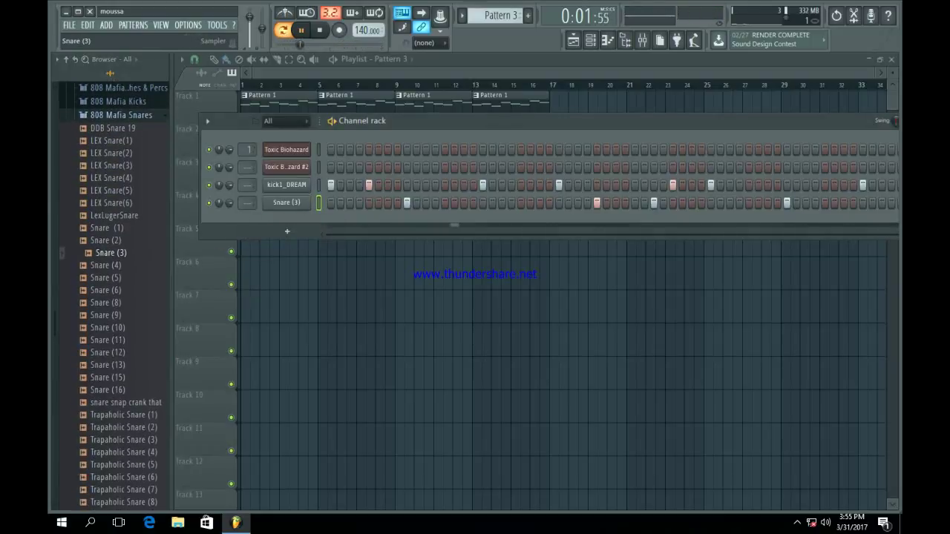
left_click(286, 204)
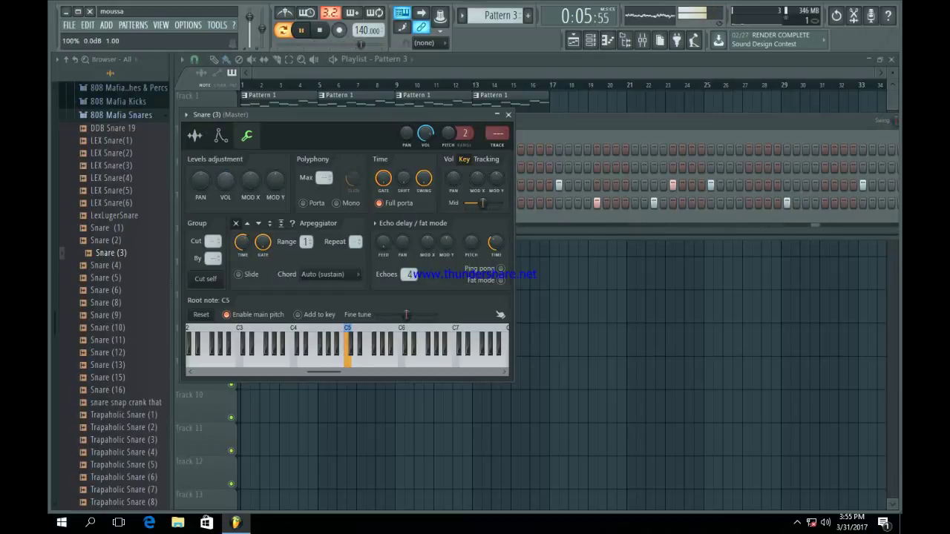
- Set the Snare (3) sample's time-stretching mode to Resample and close the channel's settings
left_click(195, 136)
left_click(477, 178)
left_click(468, 201)
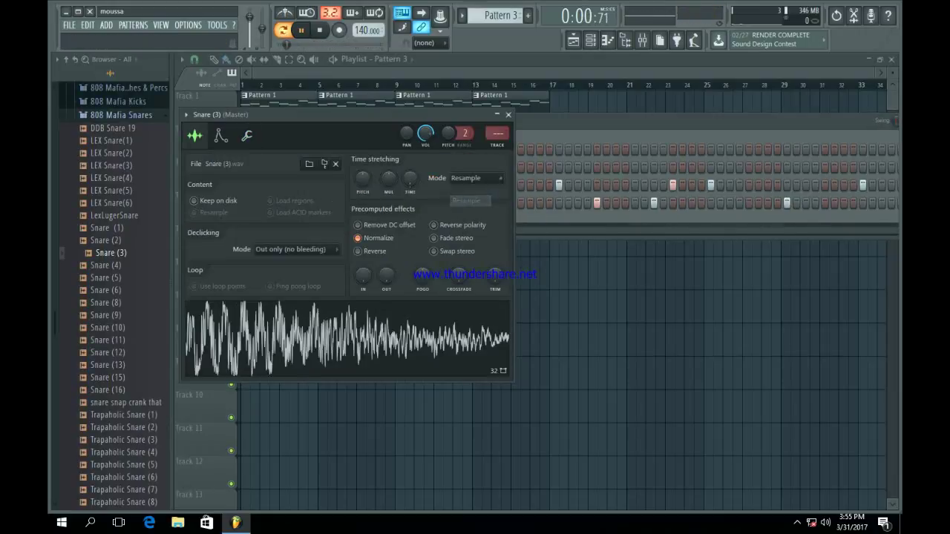
right_click(414, 179)
left_click(439, 187)
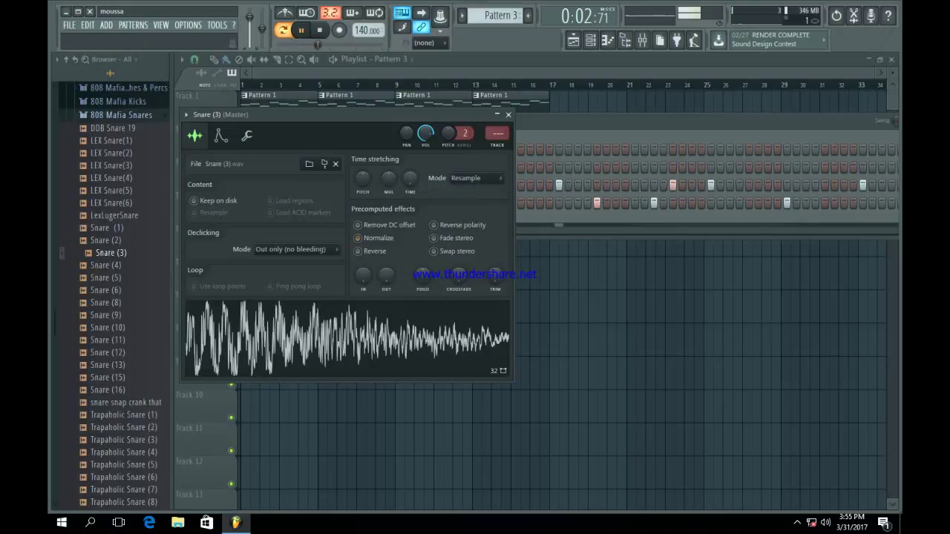
left_click(509, 115)
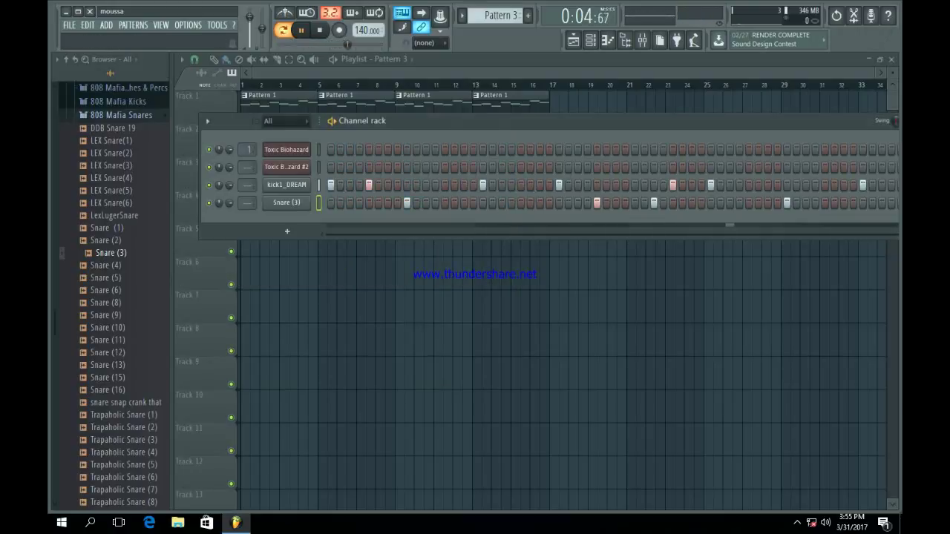
- Lay four Pattern 3 clips on Track 3 across bars 1 to 16 and collapse the 808 Mafia Snares folder
key("F6")
left_click_drag(258, 177, 484, 177)
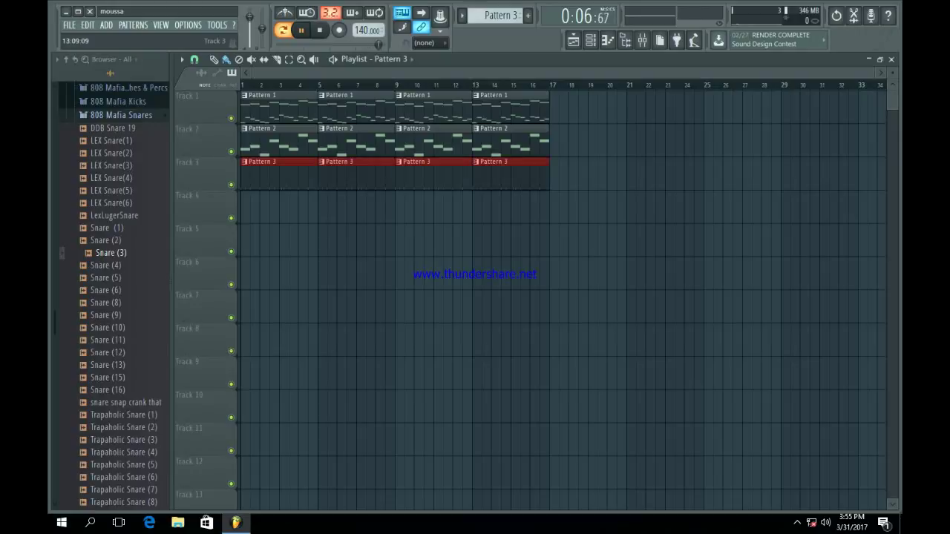
scroll(121, 179, "up", 2)
left_click(121, 191)
scroll(126, 296, "up", 3)
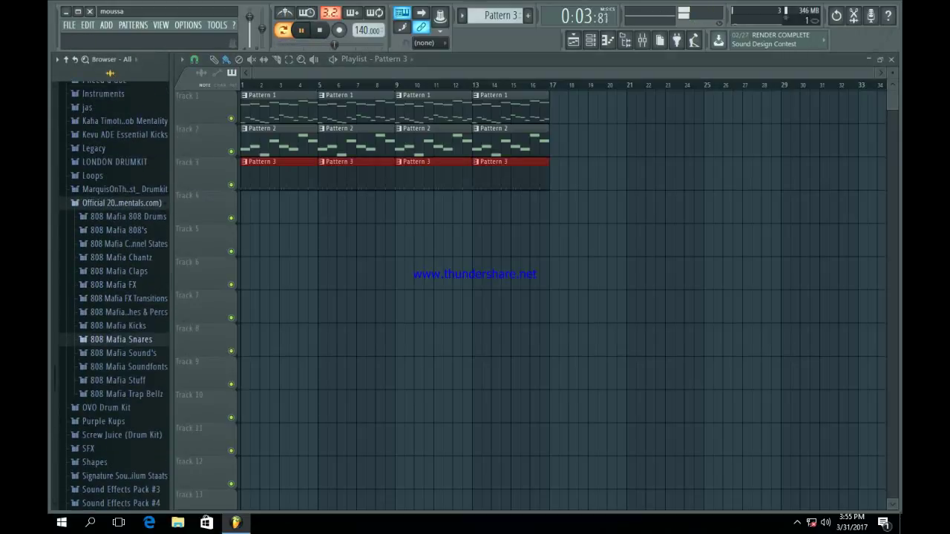
- Import the Voice 001 (online-audio-converter.com) file from the desktop onto Track 4 at bar 1 and route it to mixer track 2
left_click(77, 12)
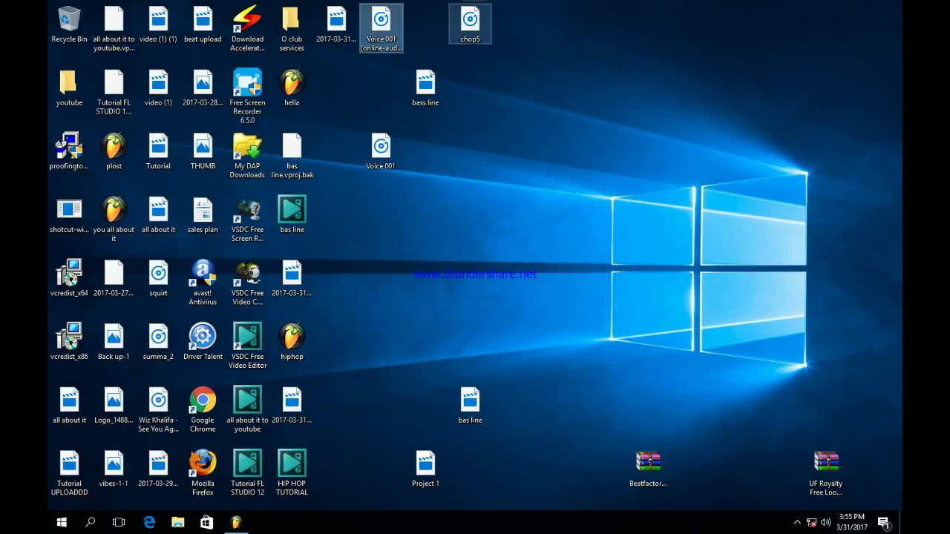
left_click_drag(381, 22, 248, 211)
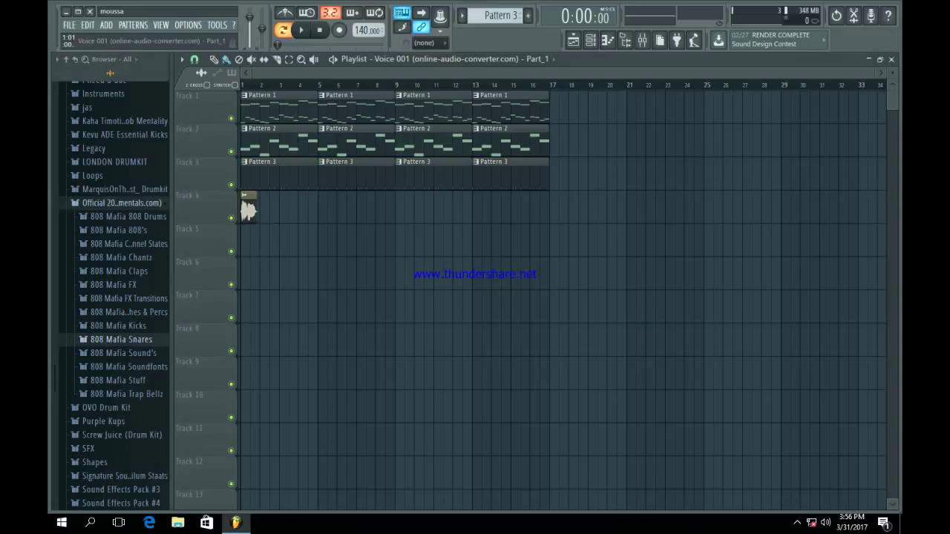
double_click(248, 210)
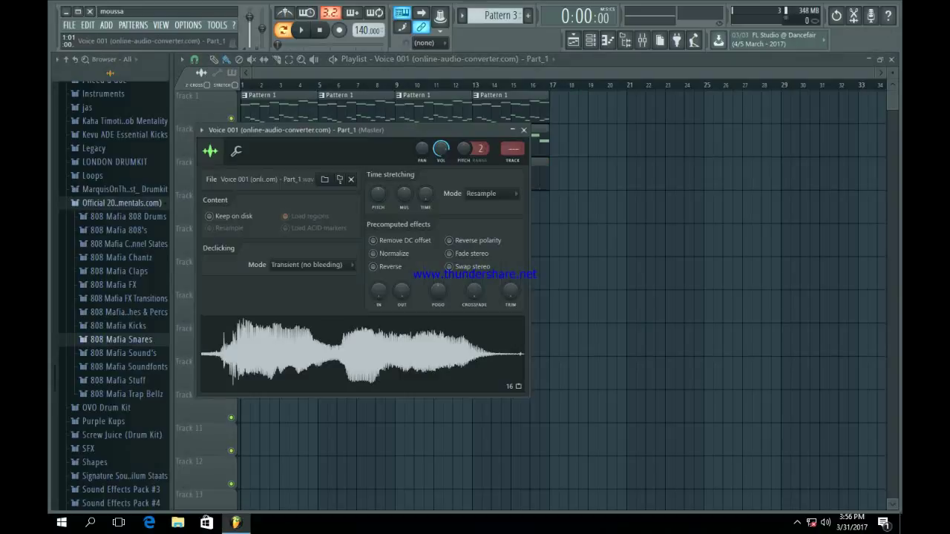
key("ctrl+l")
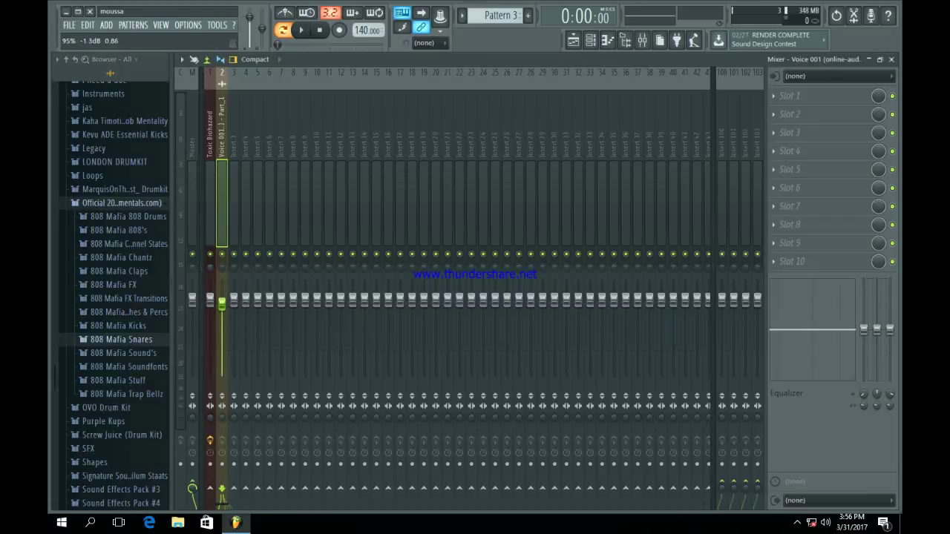
- Add Fruity Parametric EQ 2 to the voice track's slot 1 and cut the lows with band 1 and the highs with band 7
left_click(787, 95)
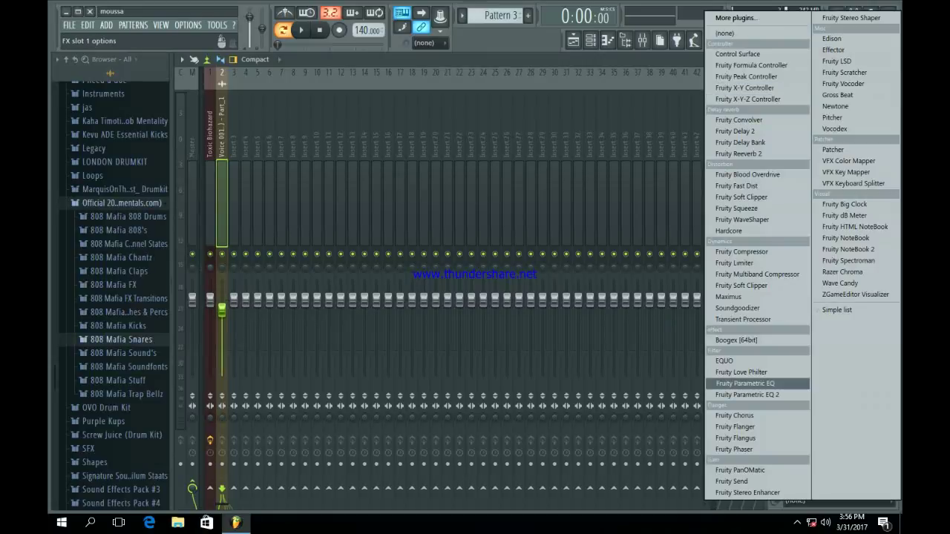
left_click(747, 395)
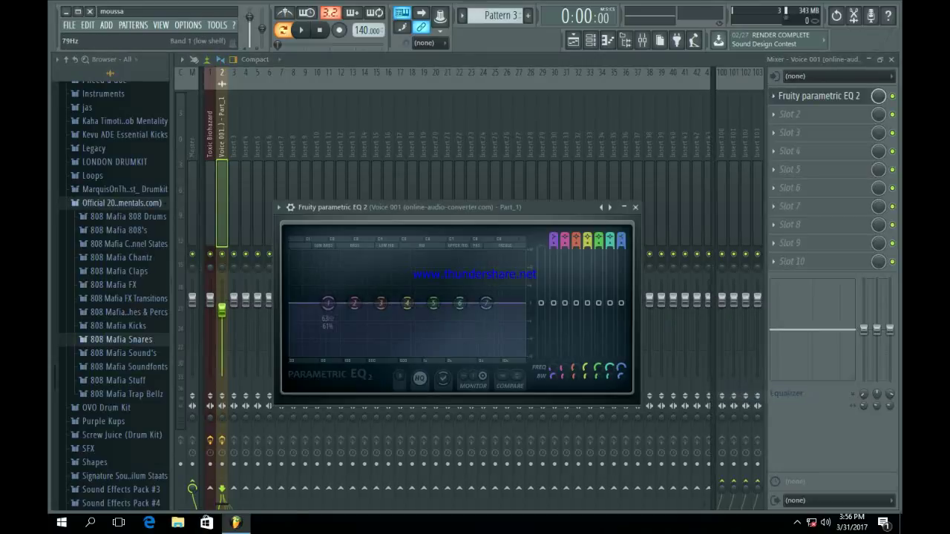
left_click_drag(309, 332, 341, 356)
left_click_drag(487, 302, 482, 354)
scroll(341, 353, "up", 4)
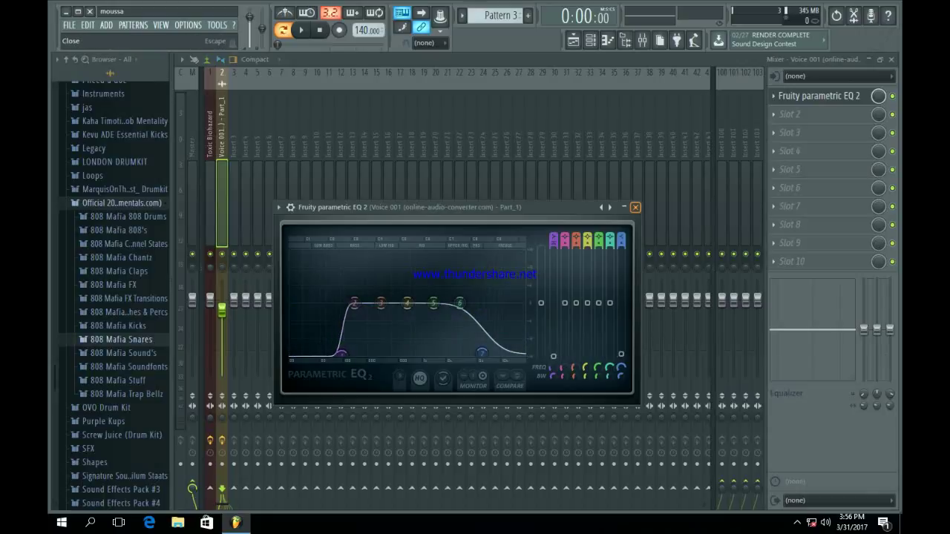
left_click(635, 207)
- Add Fruity Reeverb 2 in slot 2 and Fruity Delay 2 in slot 3 of the voice track
left_click(791, 114)
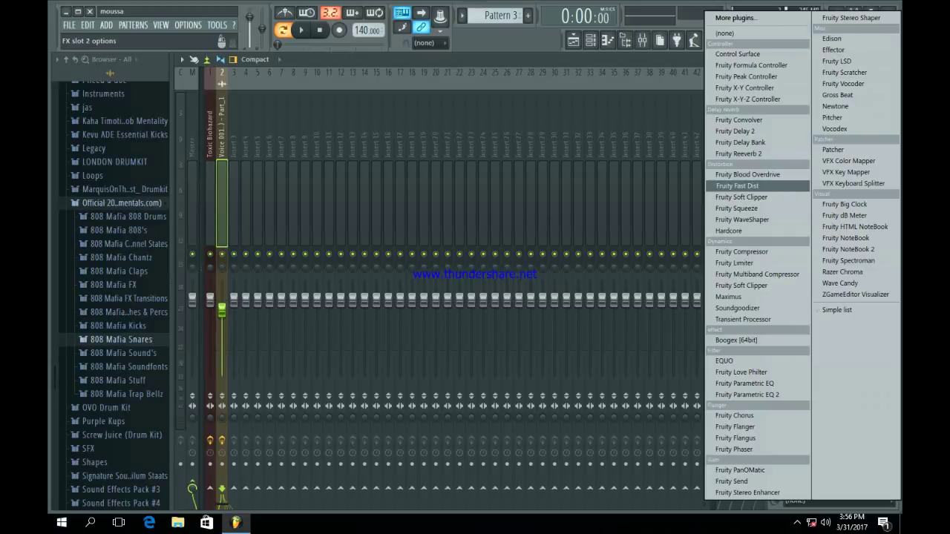
left_click(738, 153)
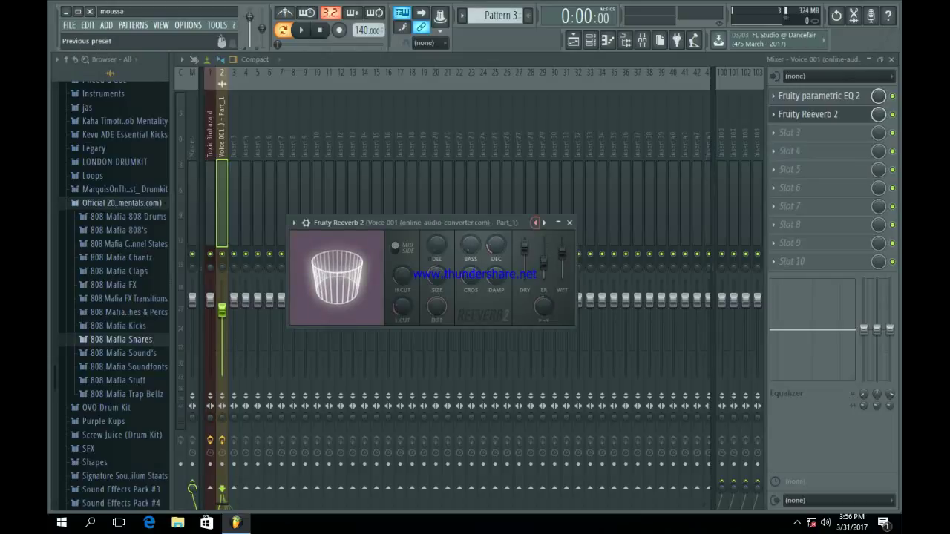
left_click(570, 223)
left_click(776, 151)
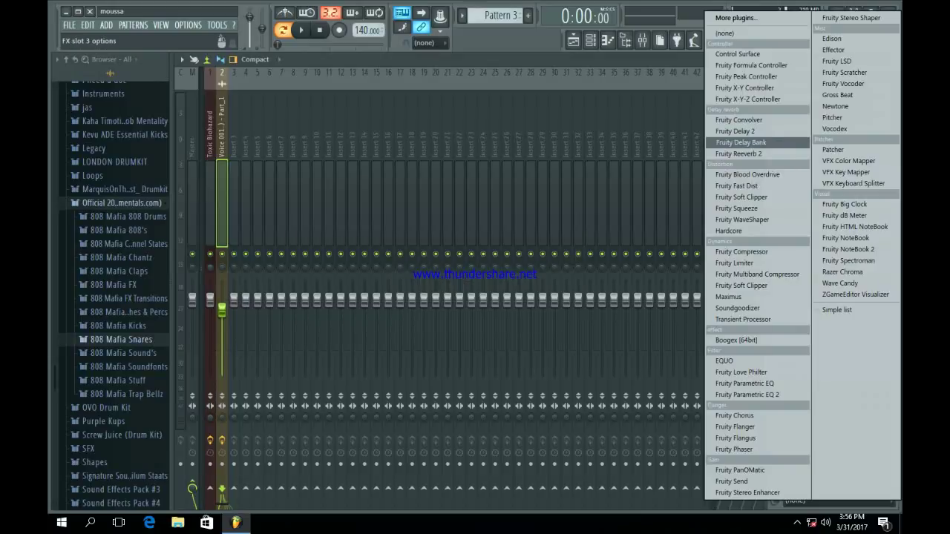
left_click(735, 130)
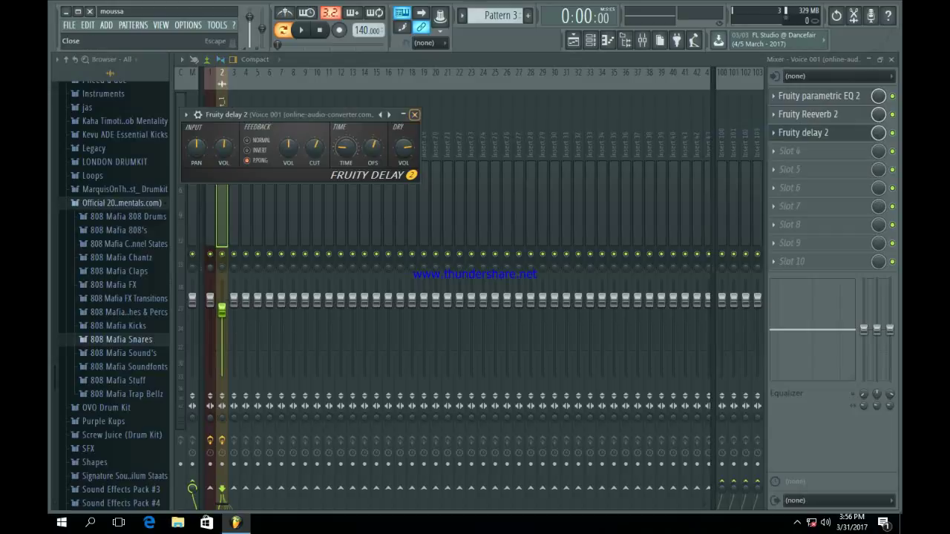
left_click(414, 115)
- Return to the playlist, switch playback to song mode and listen to the start of the arrangement
left_click(573, 40)
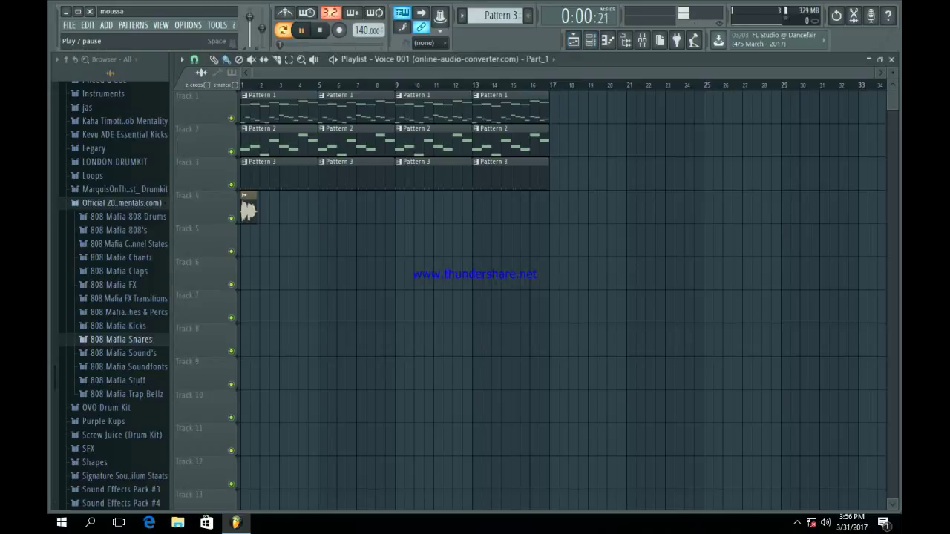
left_click(283, 30)
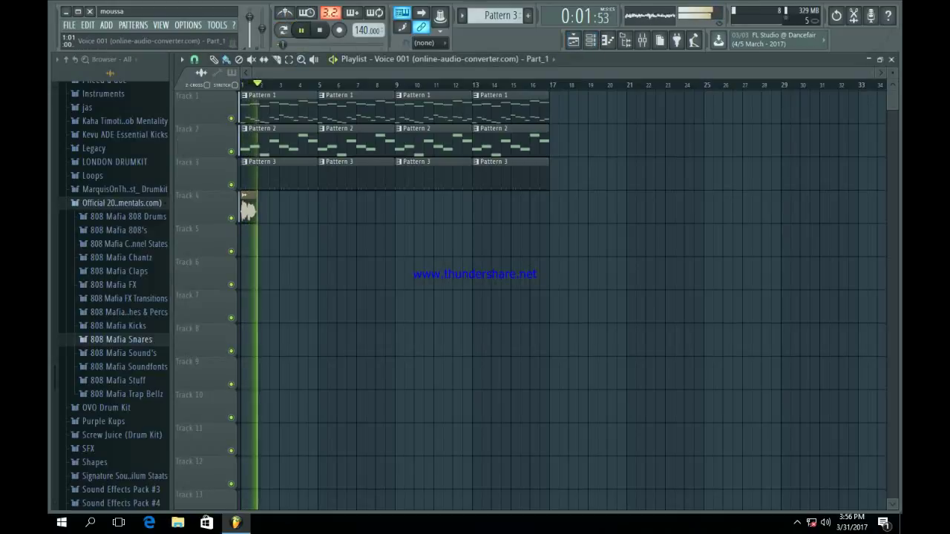
key("space")
- Lower the Voice 001 sample's pitch to about -460 cents, set its stretch mode to Auto, and reduce its channel and mixer volume
double_click(246, 208)
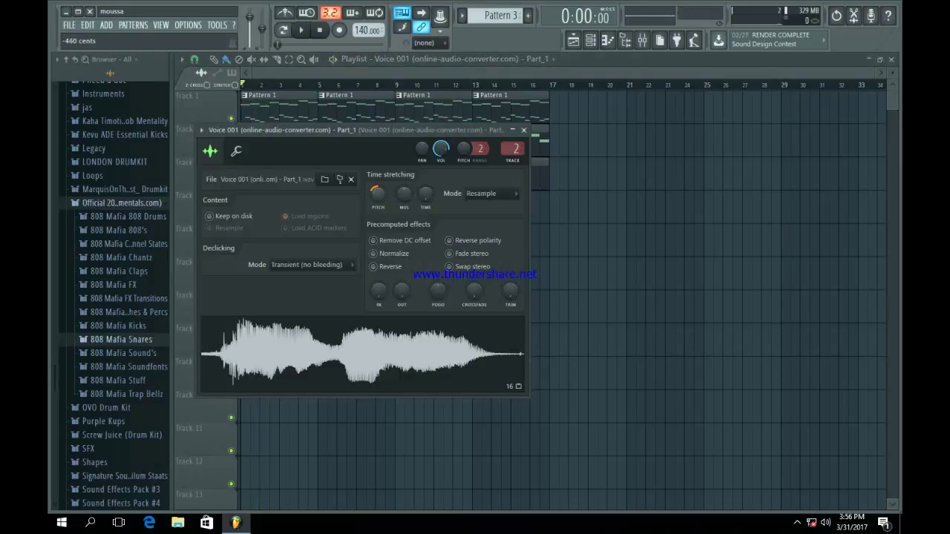
scroll(490, 193, "up", 1)
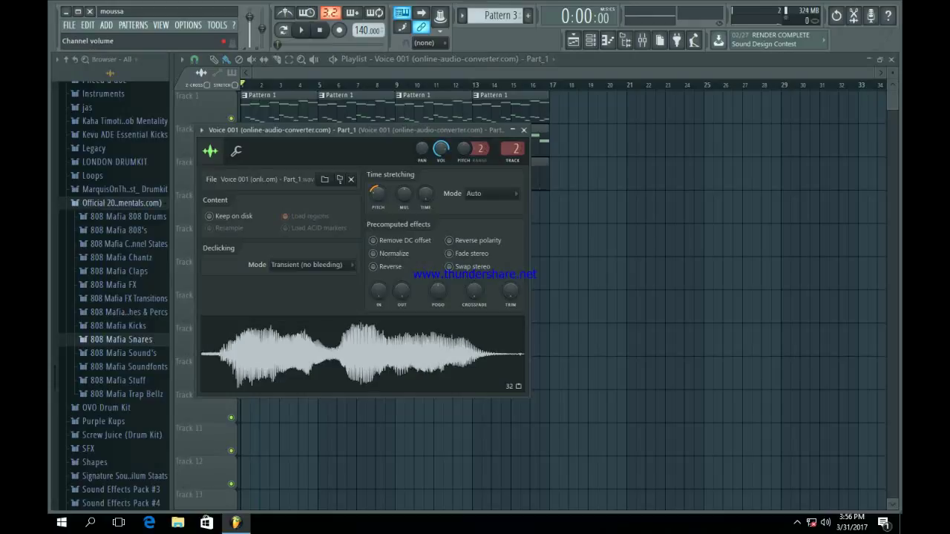
key("space")
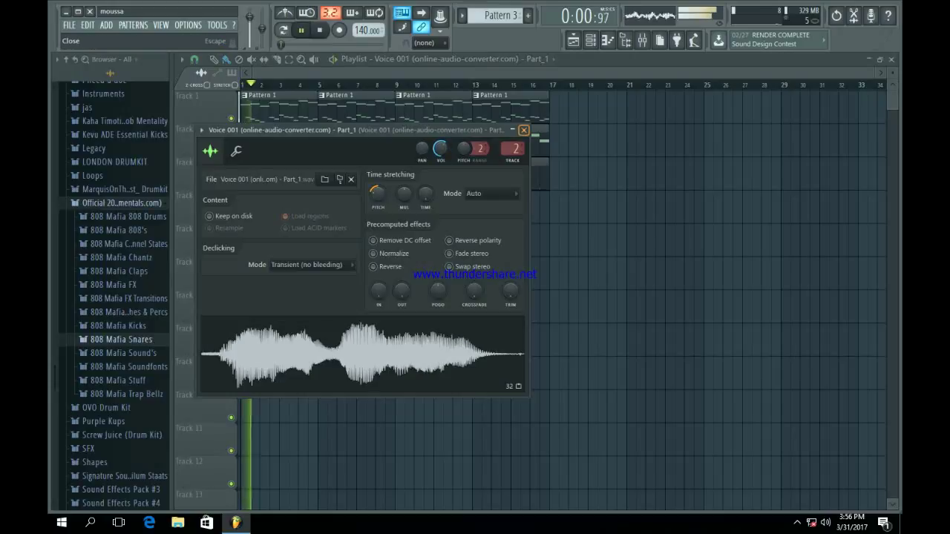
left_click(524, 130)
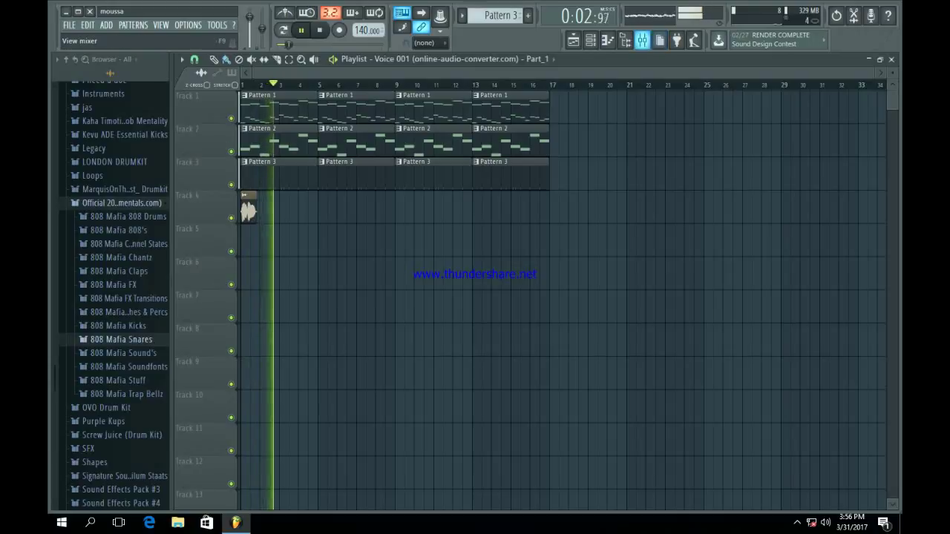
key("F9")
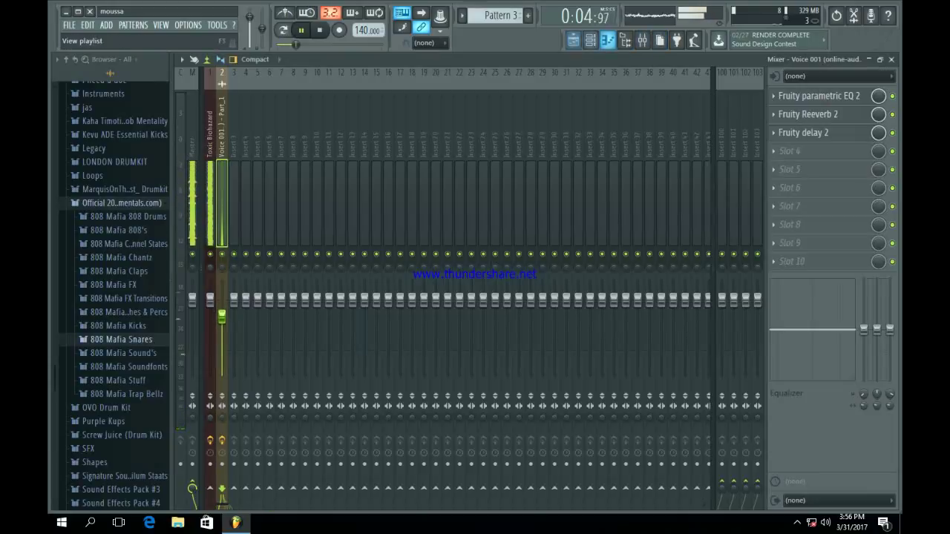
left_click(573, 40)
- Add a shortened Voice 001 clip at bar 5 of Track 4 and play the song from there
key("space")
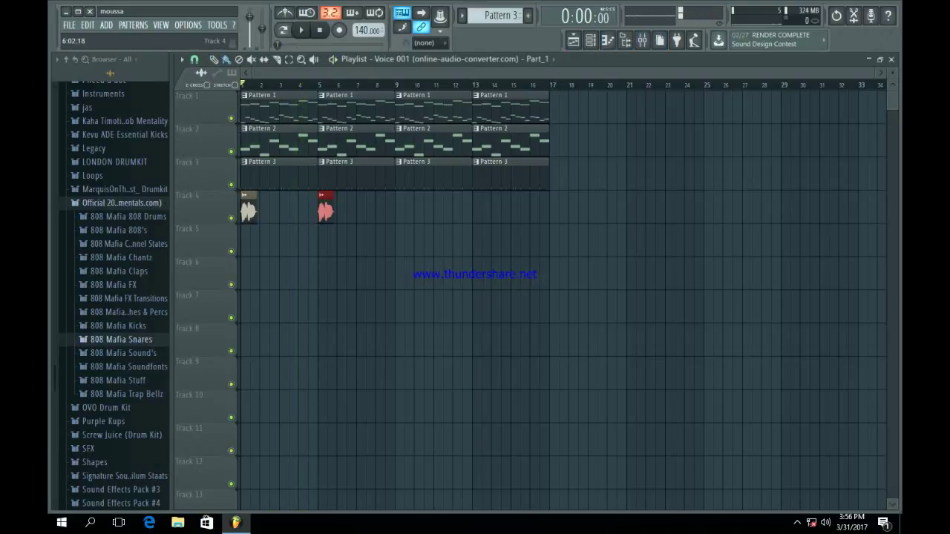
left_click(315, 84)
key("space")
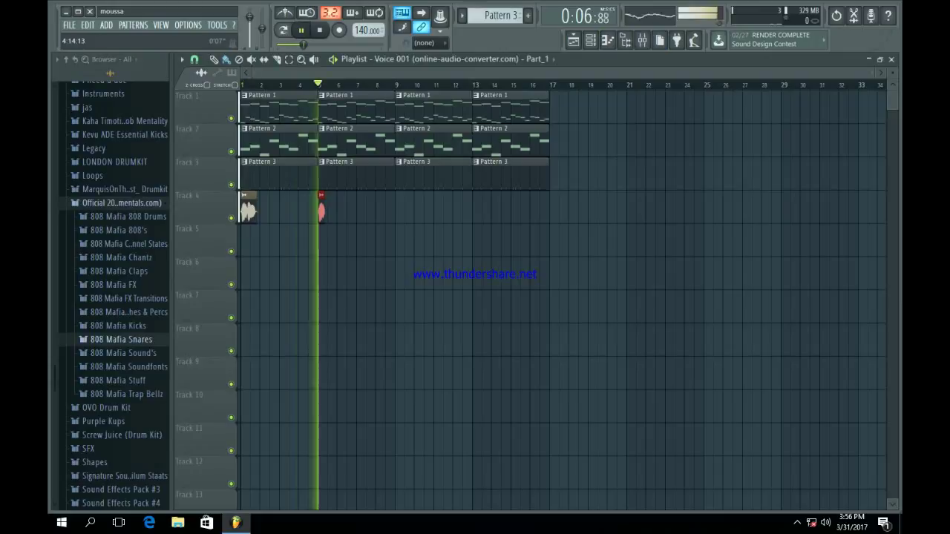
- Place further shortened Voice 001 clips at bars 6, 9 and 10 of Track 4 while listening to the song
left_click(340, 210)
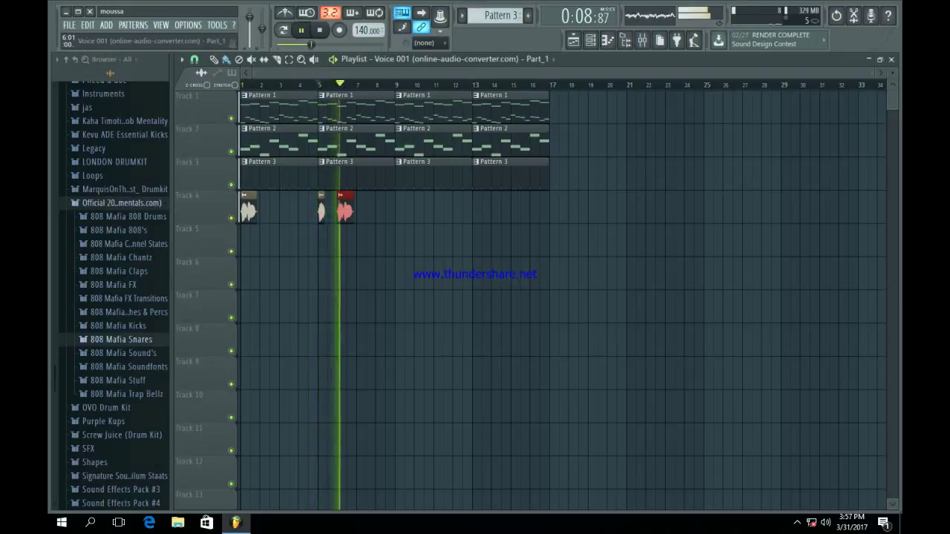
key("space")
right_click(340, 209)
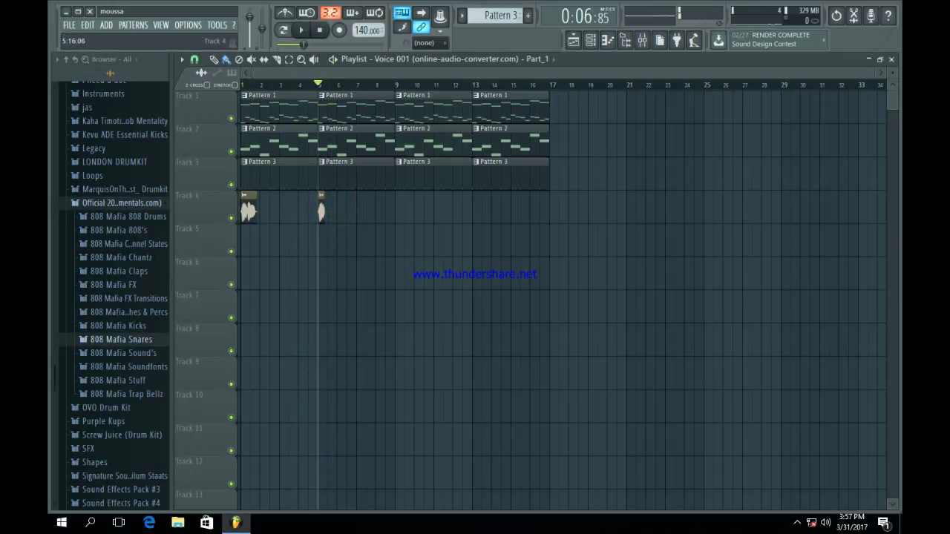
left_click(340, 210)
key("space")
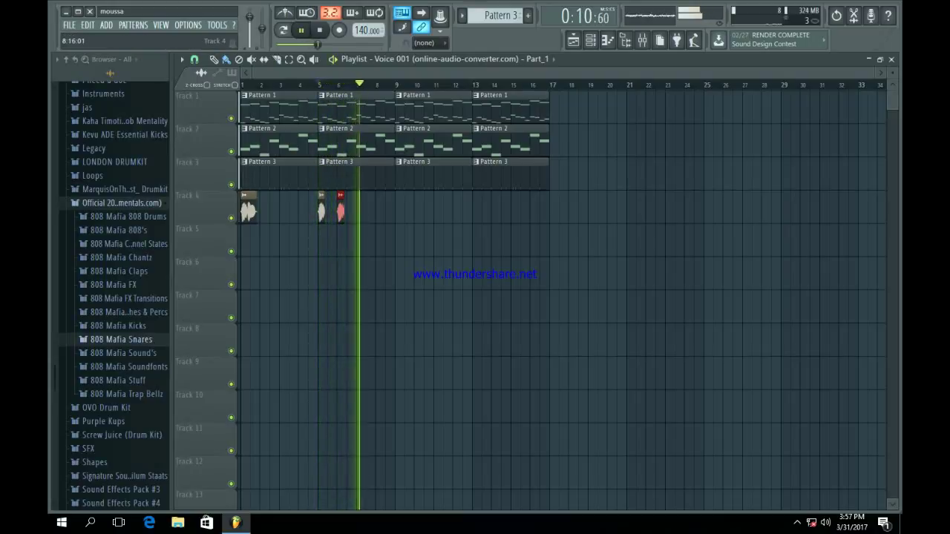
left_click(399, 209)
left_click(418, 210)
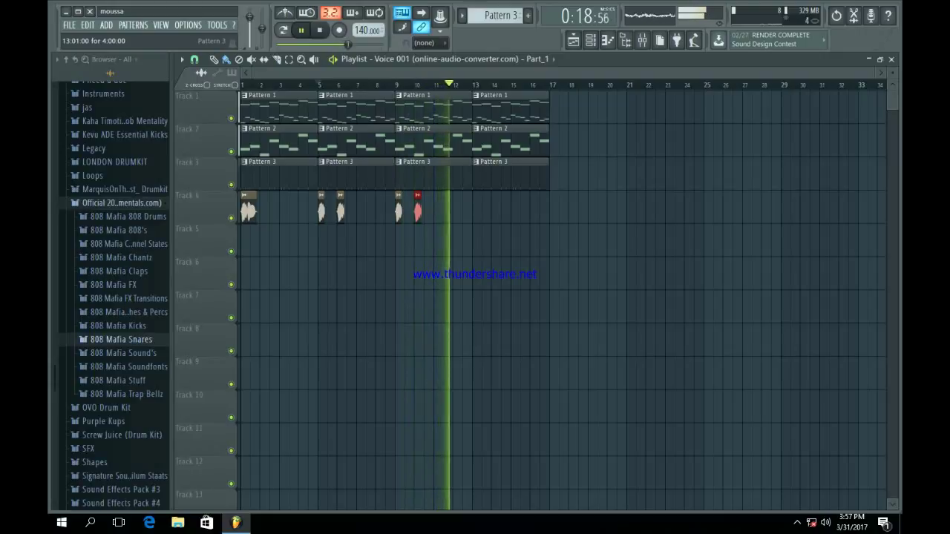
key("space")
- Duplicate the four Pattern 3 clips on Track 3 to bars 17 to 32 and delete the originals in bars 1 to 16
left_click_drag(598, 158, 288, 190)
key("ctrl+b")
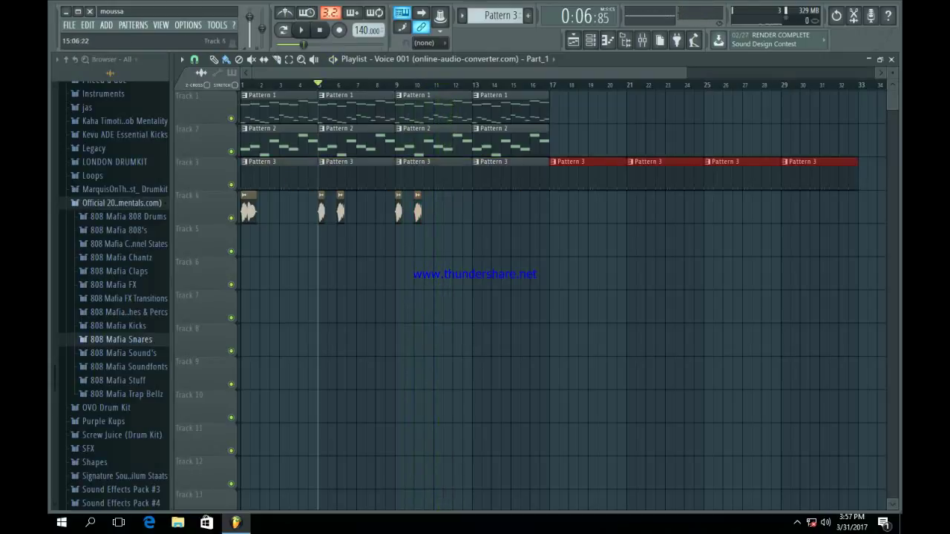
key("ctrl+d")
right_click(511, 175)
right_click(434, 176)
right_click(343, 175)
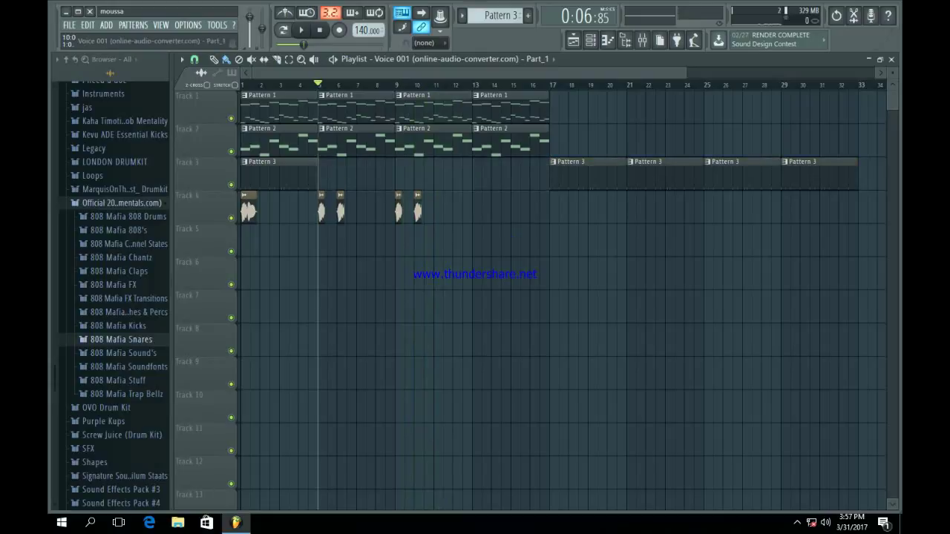
right_click(279, 176)
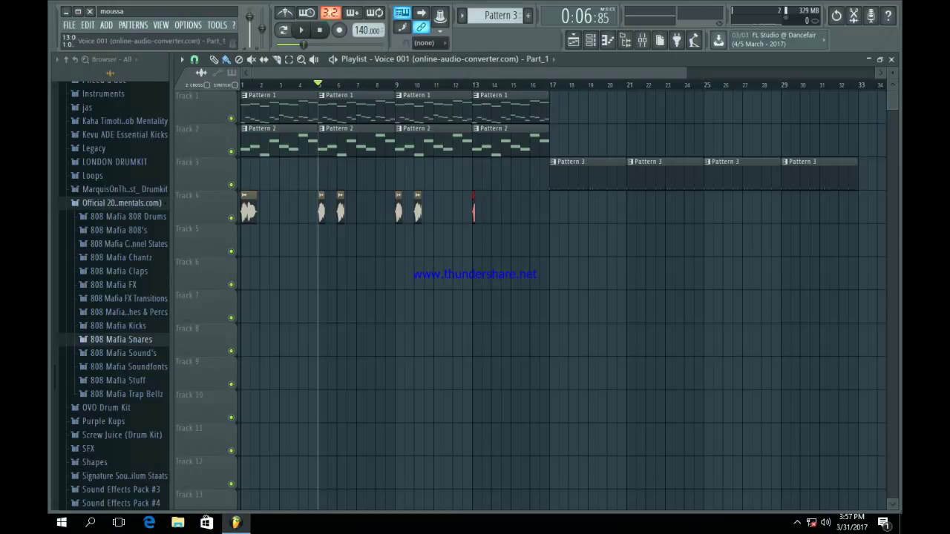
- Audition and adjust a shortened Voice 001 clip at bar 13 of Track 4, and try another clip at bar 14
left_click(474, 85)
key("space")
key("space")
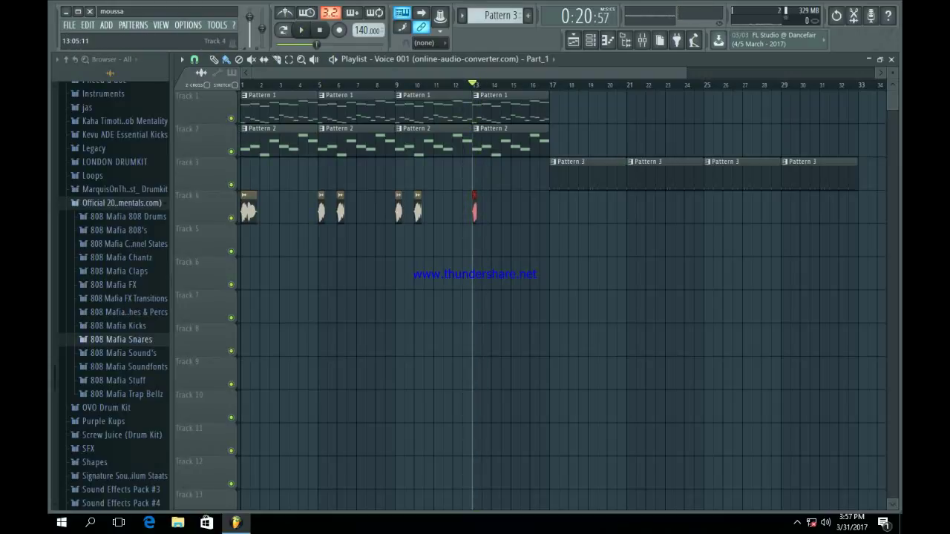
key("space")
left_click(495, 212)
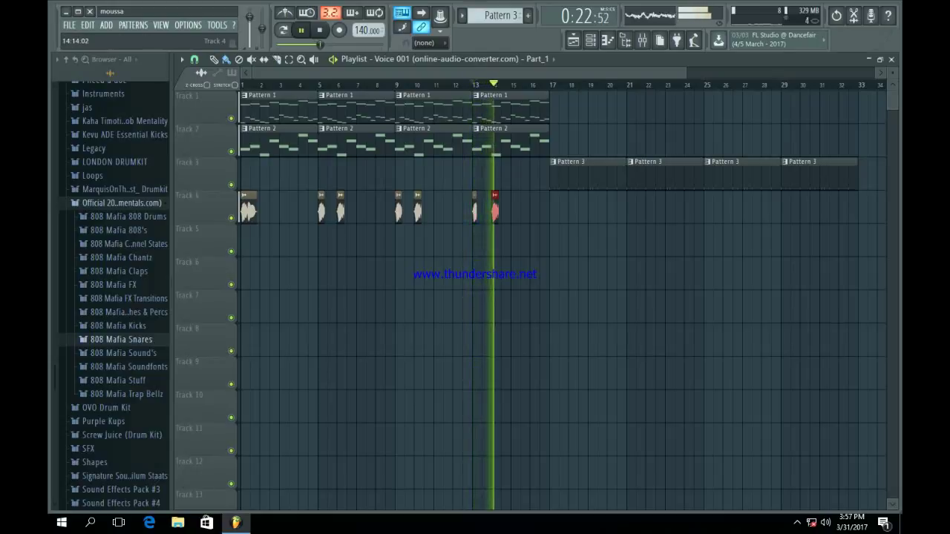
key("Delete")
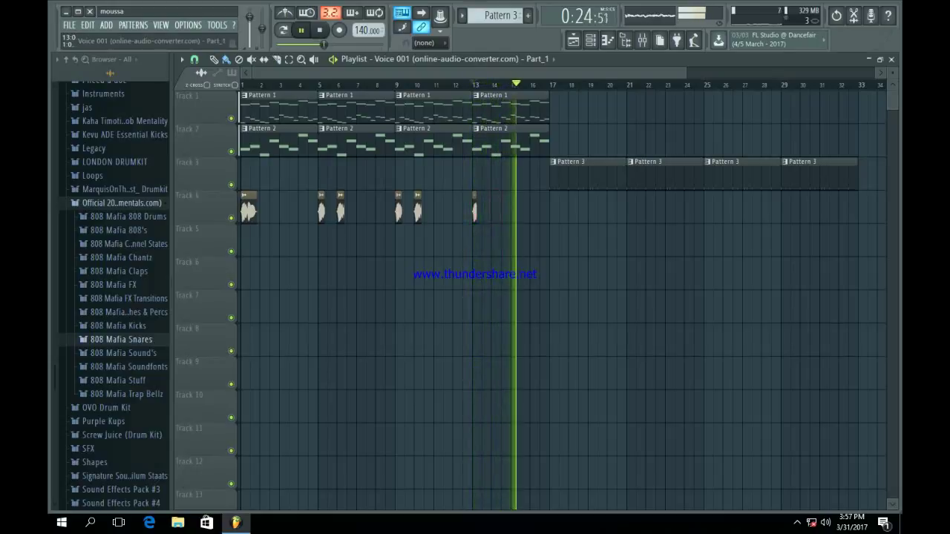
- Place more shortened Voice 001 clips on Track 4 at the middle of bar 13 and across bars 14 to 16 while playing the song
left_click(485, 212)
left_click(495, 212)
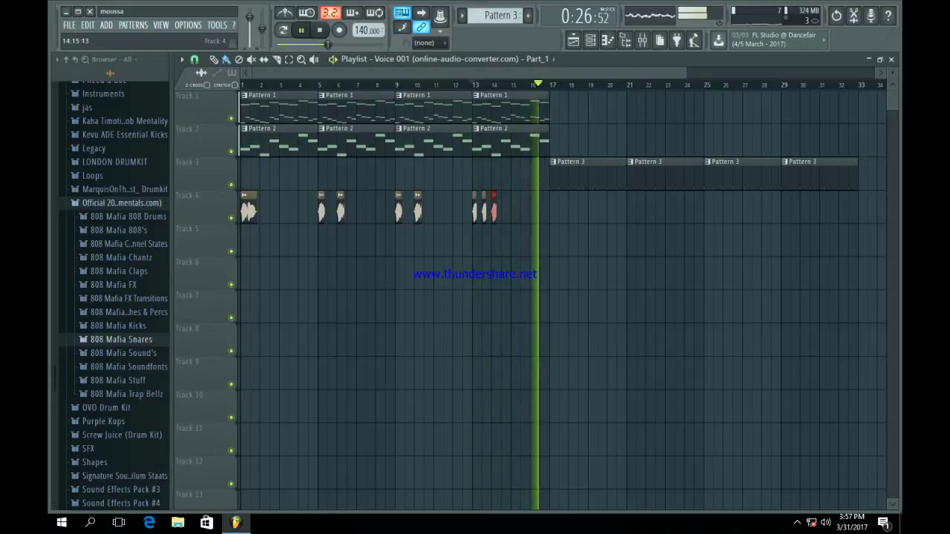
left_click(510, 212)
key("space")
key("space")
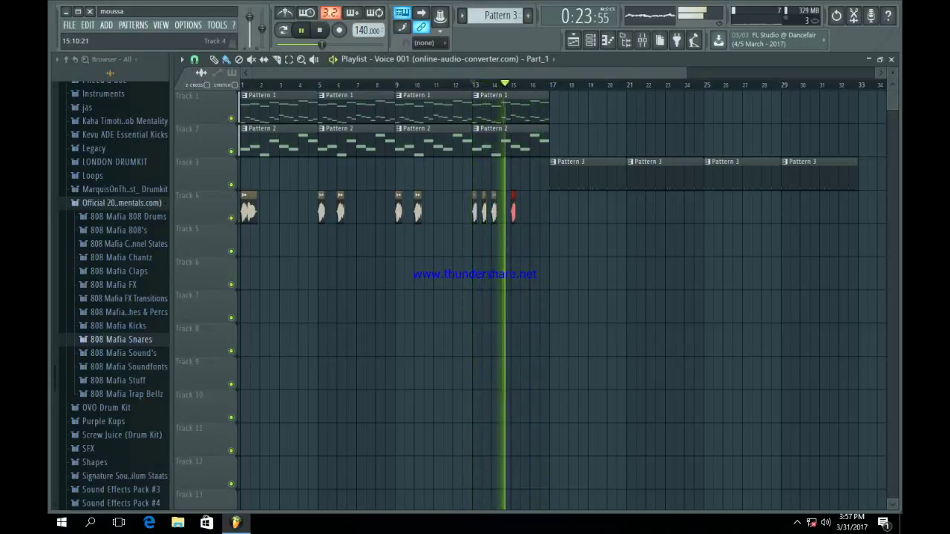
left_click(523, 211)
left_click(531, 211)
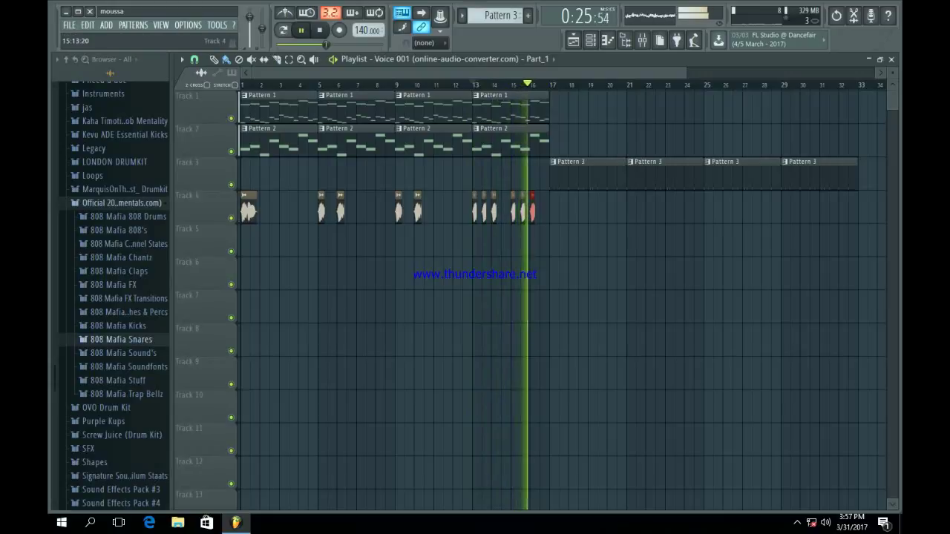
key("space")
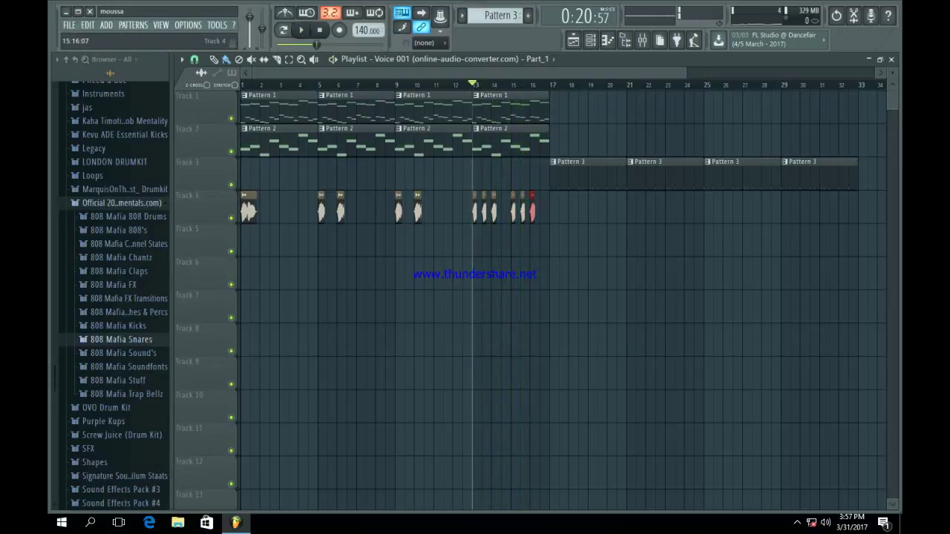
- Fill Track 4 from the middle of bar 15 to the end of bar 16 with back-to-back Voice 001 clips
left_click_drag(685, 73, 459, 73)
left_click_drag(437, 72, 554, 73)
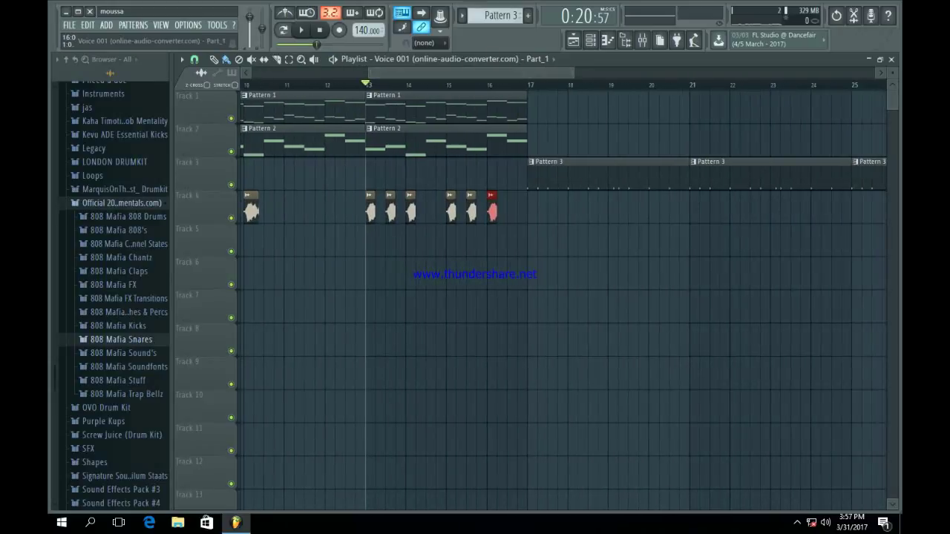
left_click_drag(491, 213, 483, 213)
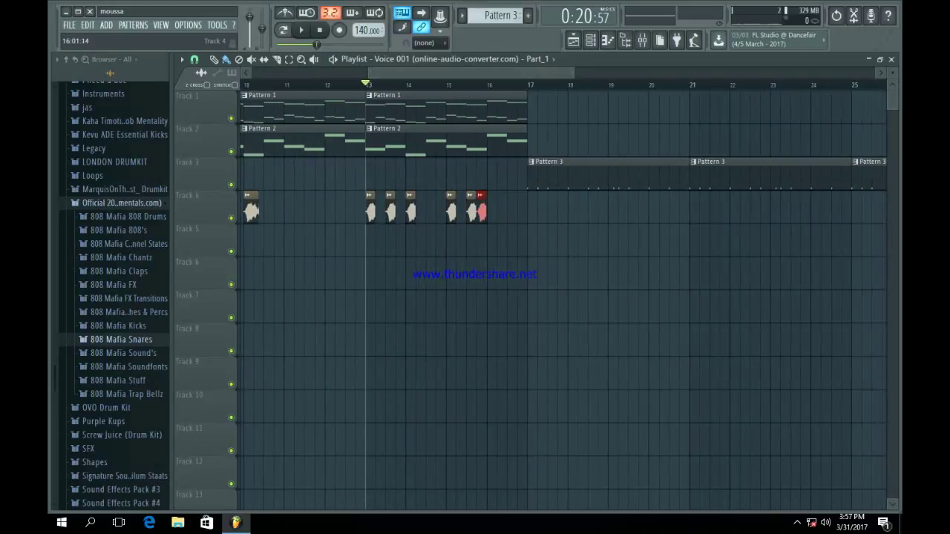
left_click(491, 212)
left_click(512, 213)
left_click_drag(513, 212, 503, 212)
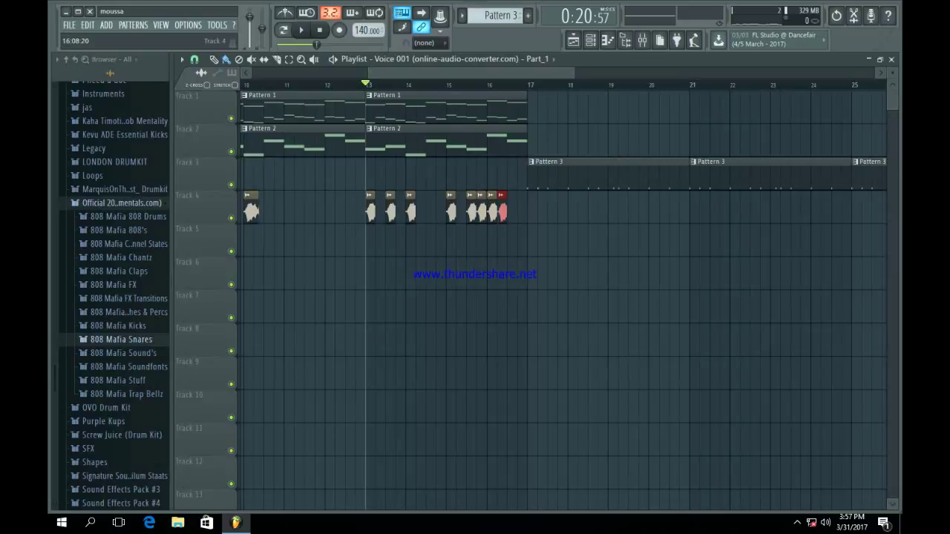
left_click(512, 213)
left_click(522, 212)
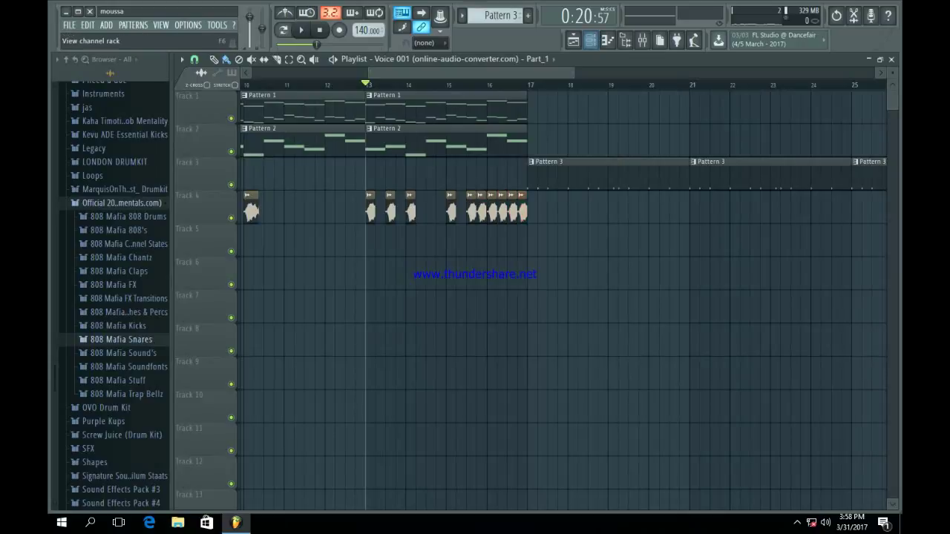
- Show all channels, switch to the empty Pattern 4 and paste the kick steps into the kick1_DREAM channel
left_click(591, 41)
left_click(286, 121)
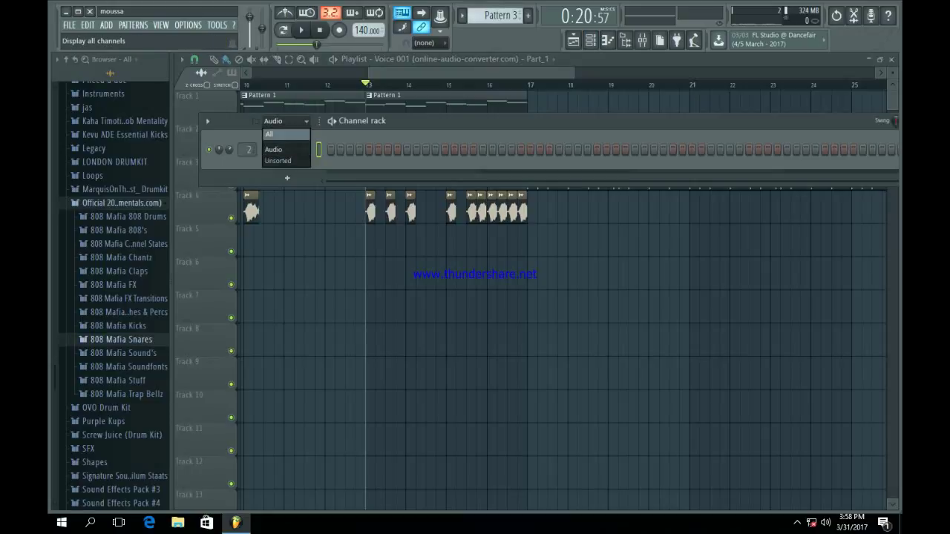
left_click(275, 134)
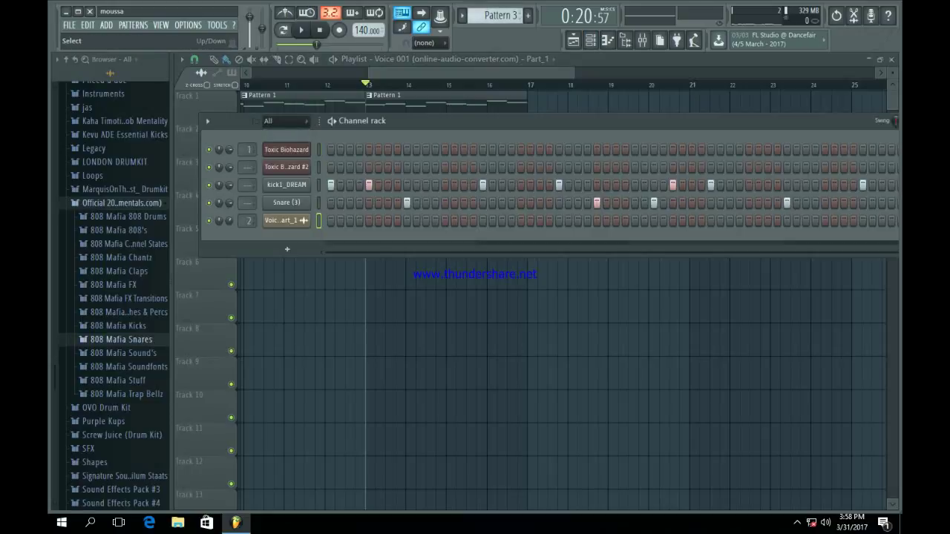
left_click(527, 15)
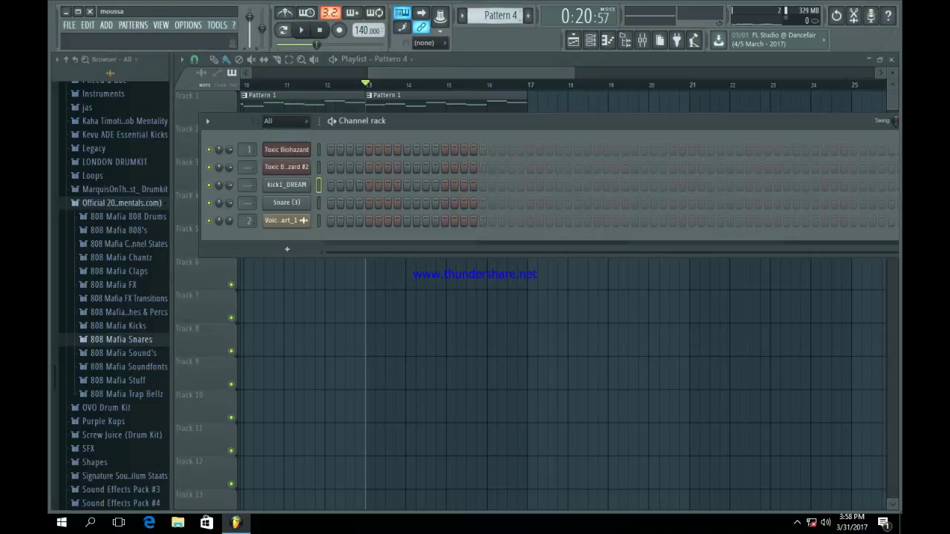
key("ctrl+v")
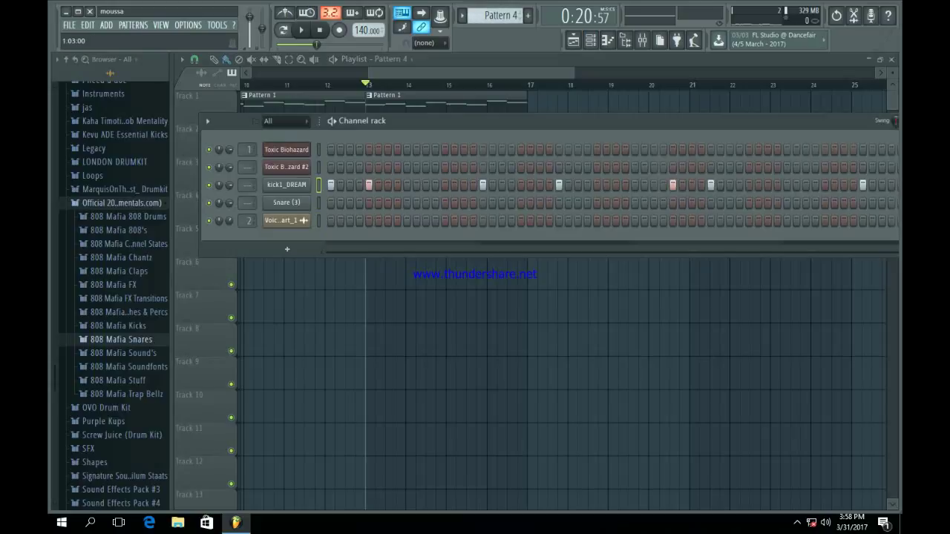
- Add extra kick1_DREAM hits to Pattern 4 while listening to it
key("space")
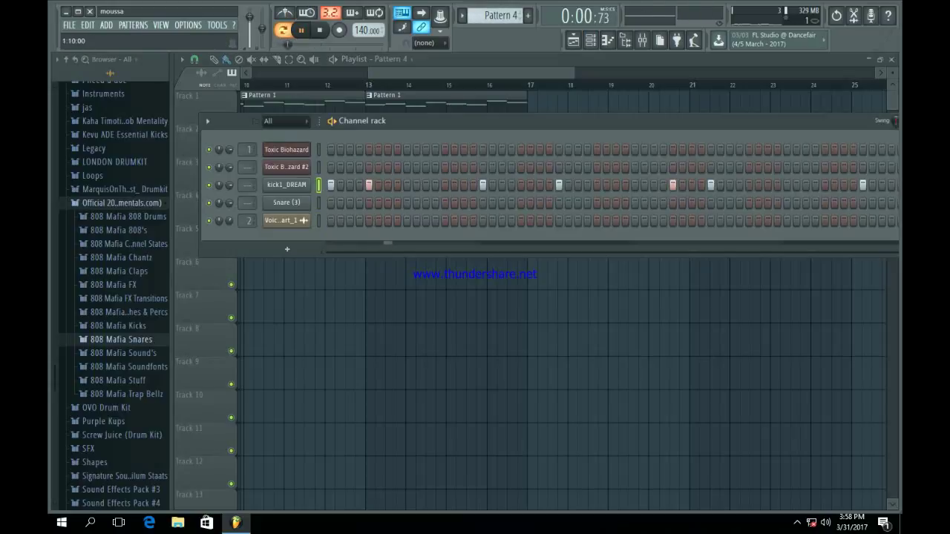
key("space")
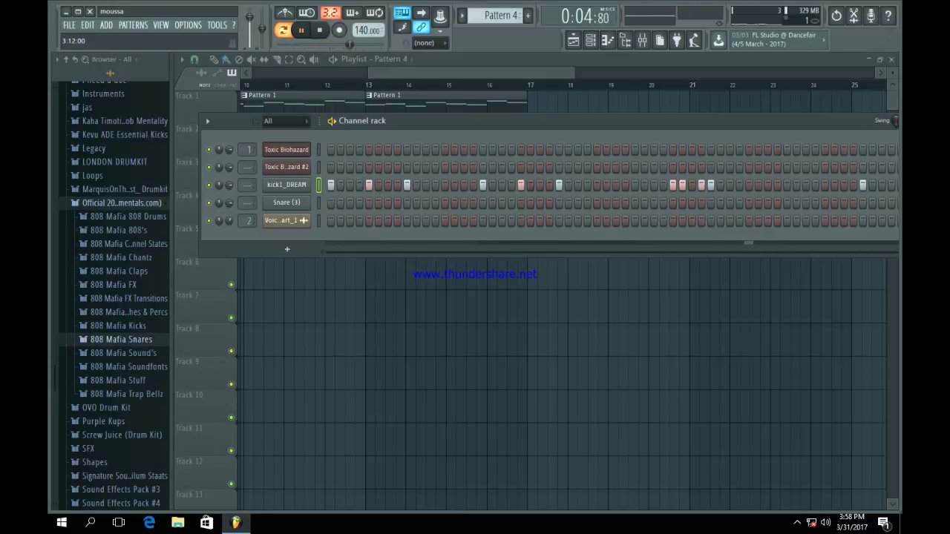
left_click(692, 185)
key("space")
- Place a Pattern 4 clip at bar 13 of Track 3 and end its kick pattern with four consecutive hits
left_click_drag(668, 121, 375, 161)
left_click(679, 256)
left_click(440, 274)
key("space")
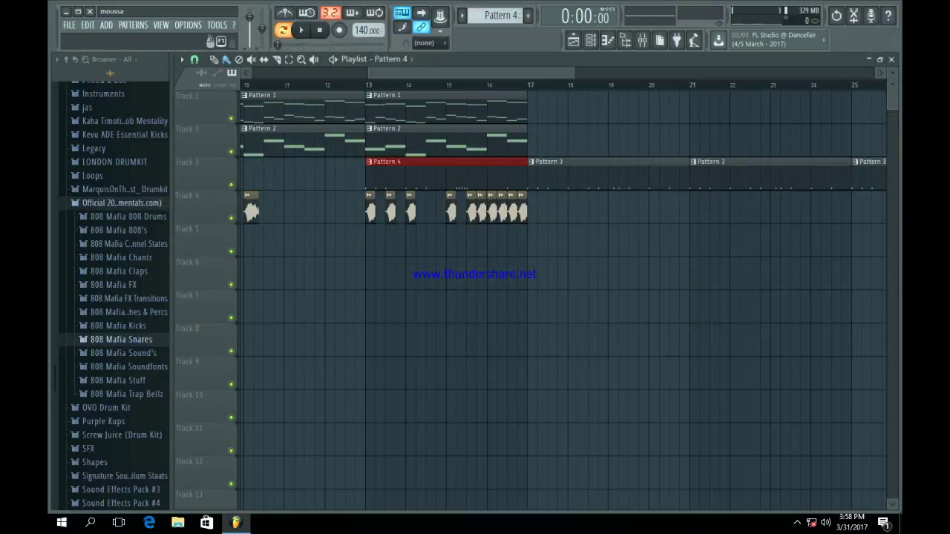
key("F6")
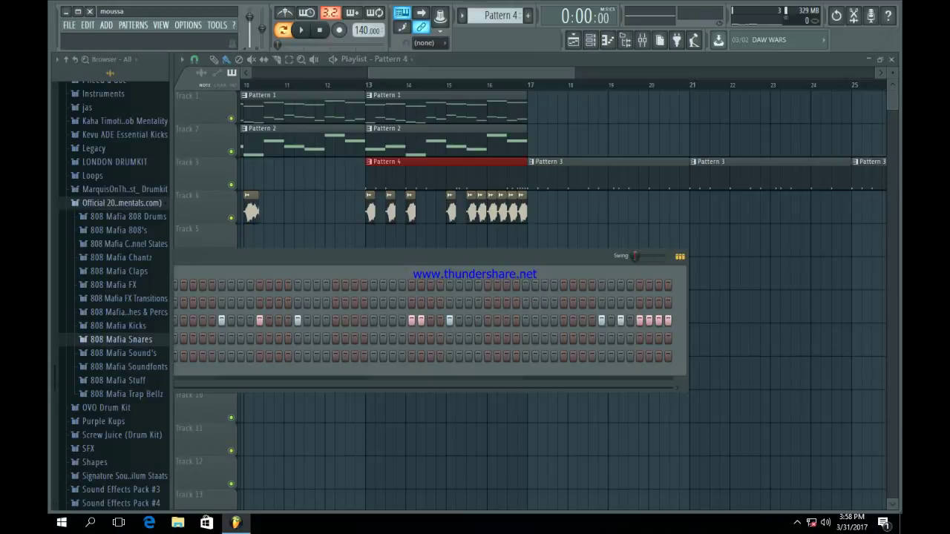
key("F6")
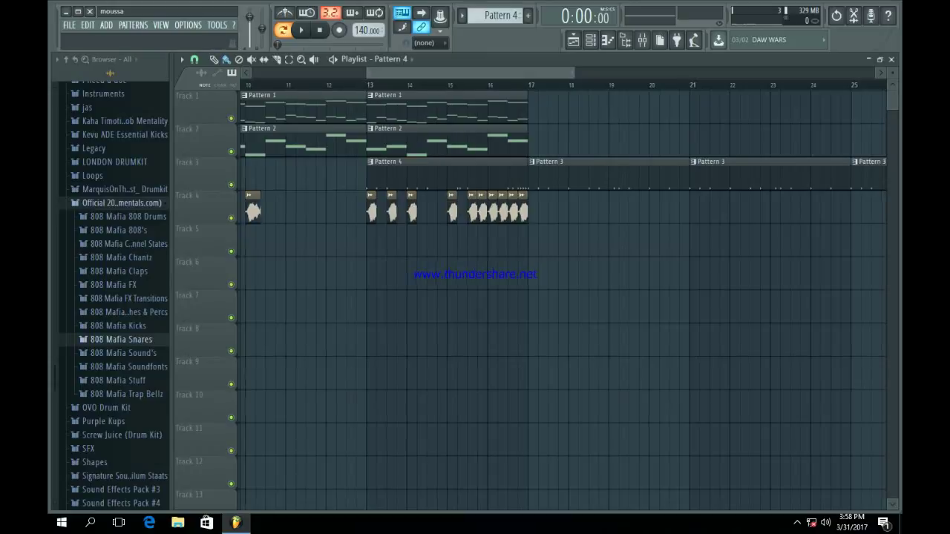
- Duplicate the Pattern 1 clips on Track 1 to fill bars 17 to 32
left_click_drag(368, 72, 253, 72)
left_click_drag(691, 121, 450, 92)
key("ctrl+b")
key("ctrl+b")
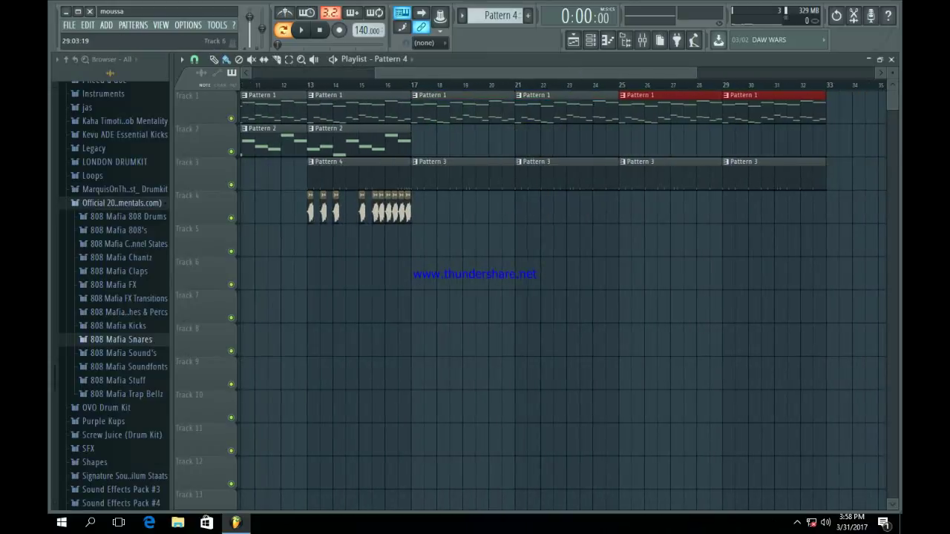
left_click(726, 273, "ctrl")
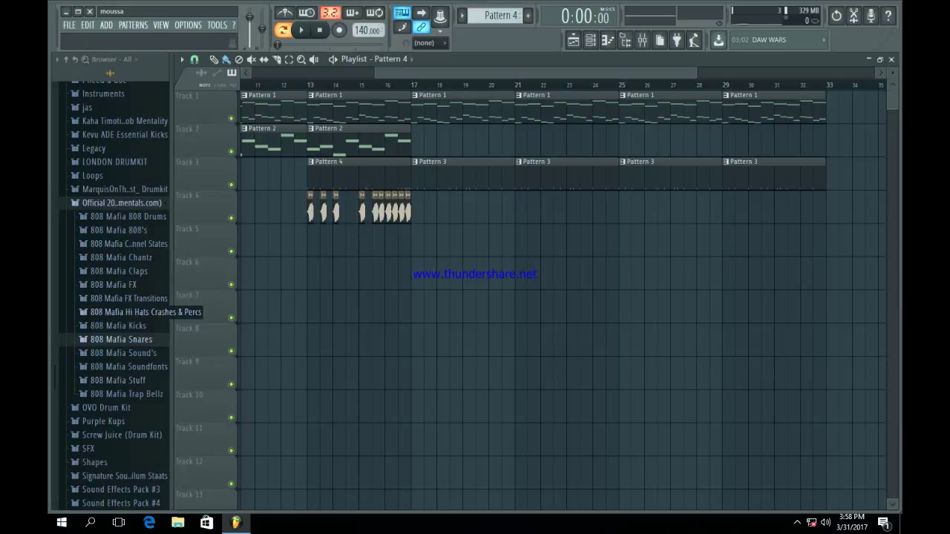
- Audition crash and percussion samples in the 808 Mafia Hi Hats Crashes & Percs folder, through to Percs (29)
left_click(126, 312)
left_click(108, 325)
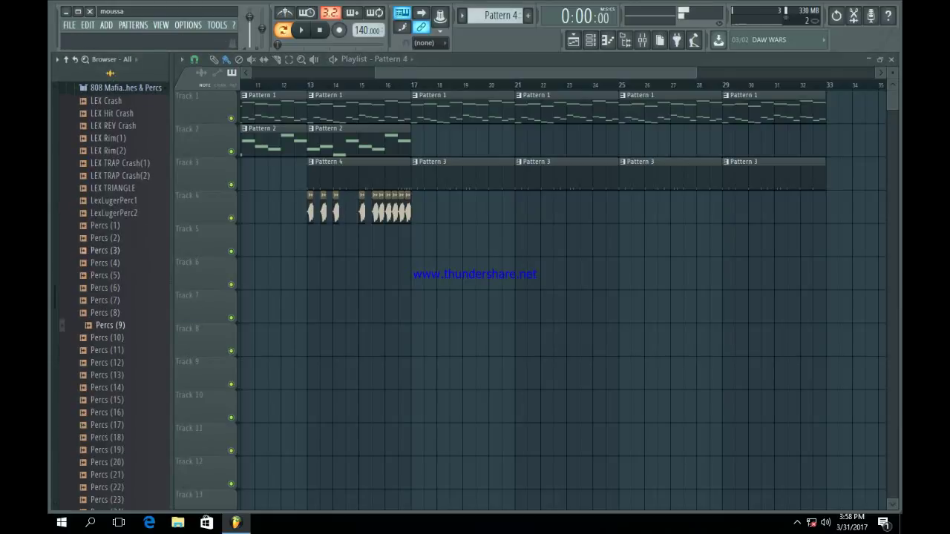
left_click(114, 126)
left_click(122, 176)
left_click(114, 213)
left_click(119, 164)
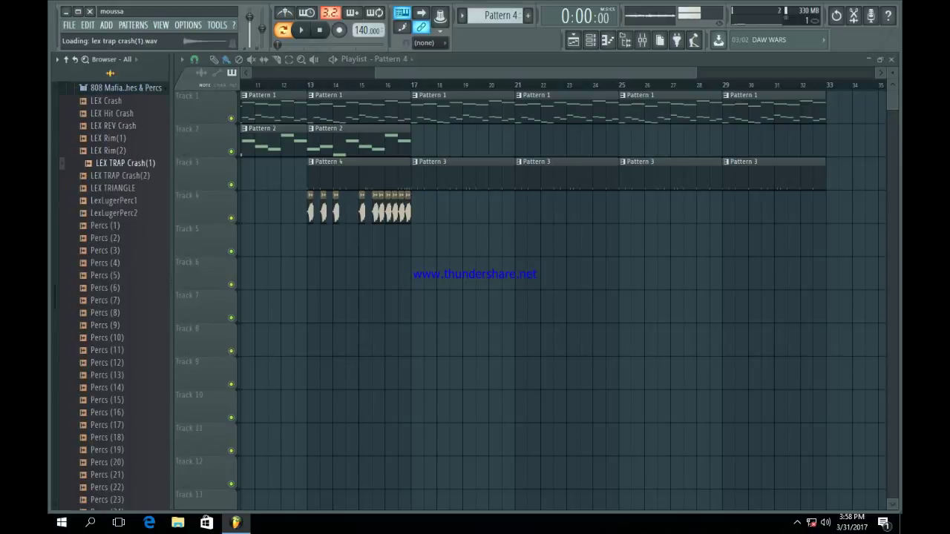
left_click(115, 200)
left_click(109, 388)
key("Down")
key("Down")
key("Down")
key("Down")
key("Down")
key("Down")
key("Down")
key("Down")
key("Down")
key("Down")
key("Down")
key("Down")
key("Down")
key("Down")
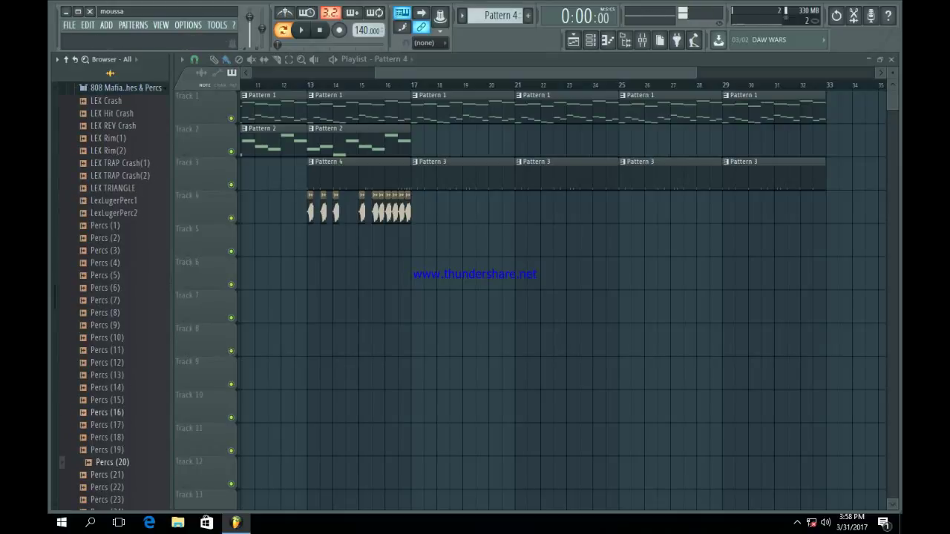
left_click(111, 400)
left_click(113, 425)
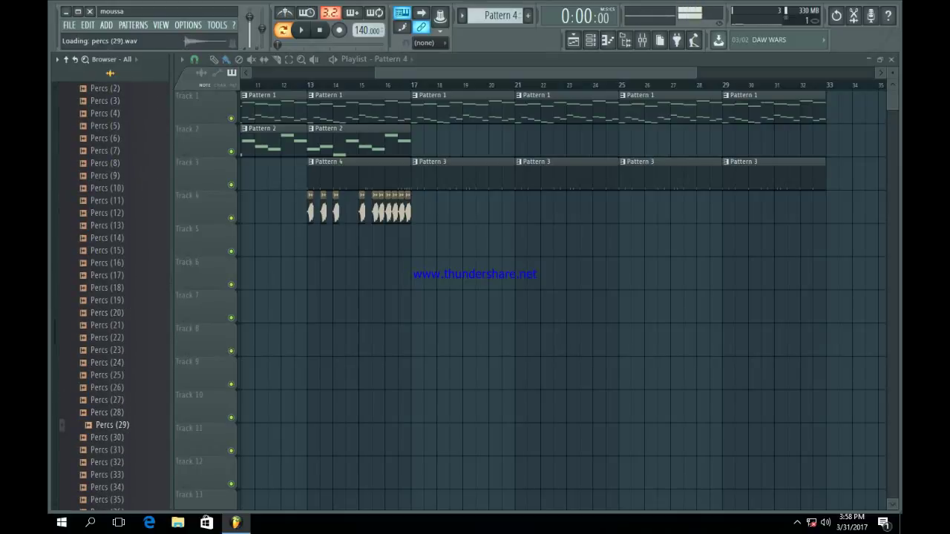
- Load the Percs (29) sample into a new channel, keep its stretch mode at Resample and close its settings
right_click(122, 425)
left_click(163, 395)
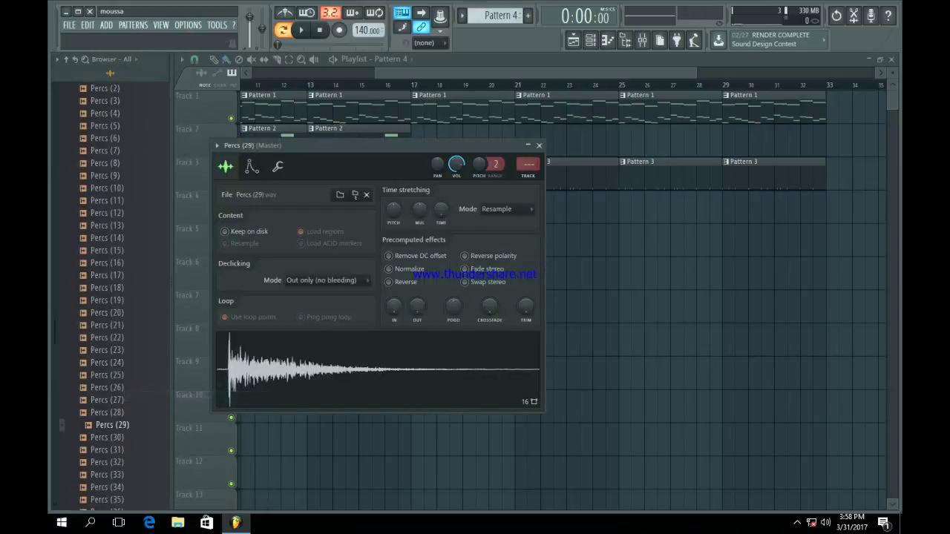
left_click(508, 209)
left_click(502, 231)
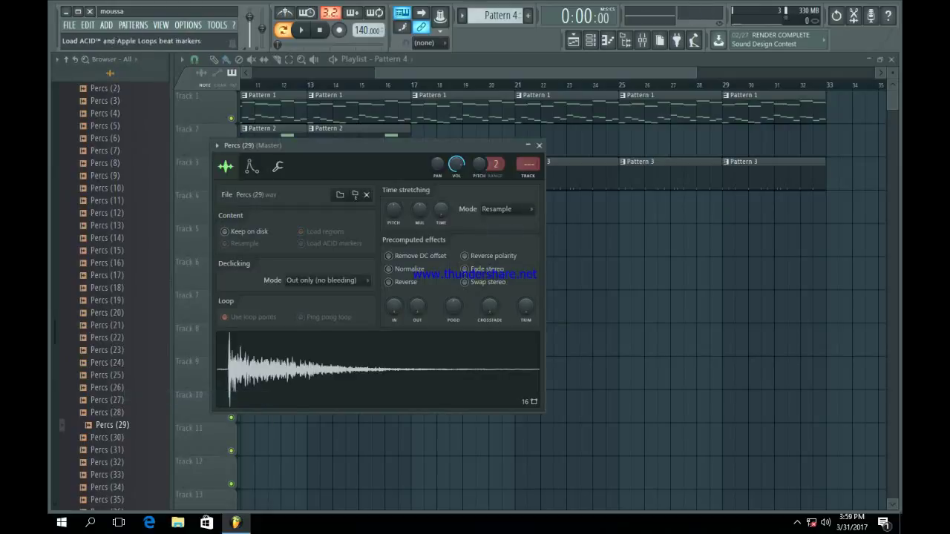
left_click(539, 145)
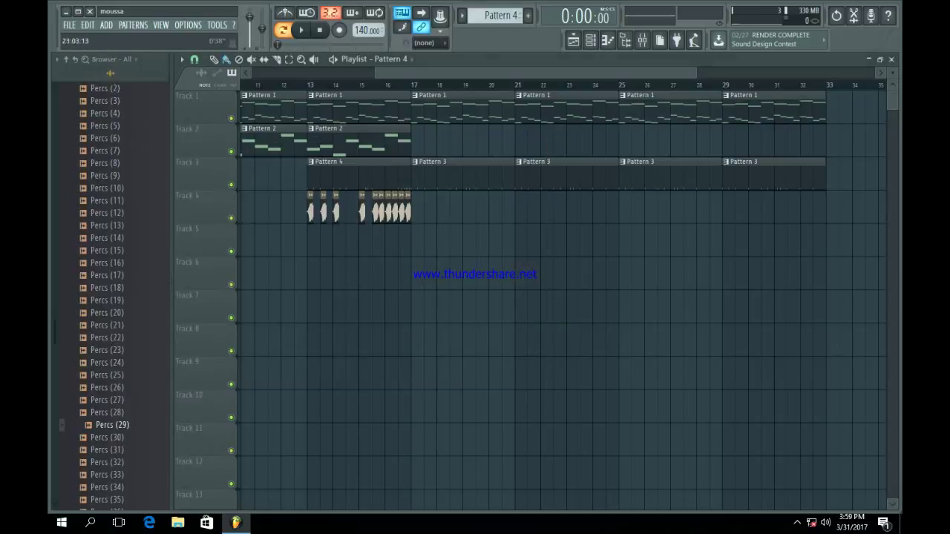
- Create Pattern 5 and fill every second step of the Percs (29) channel
left_click(591, 40)
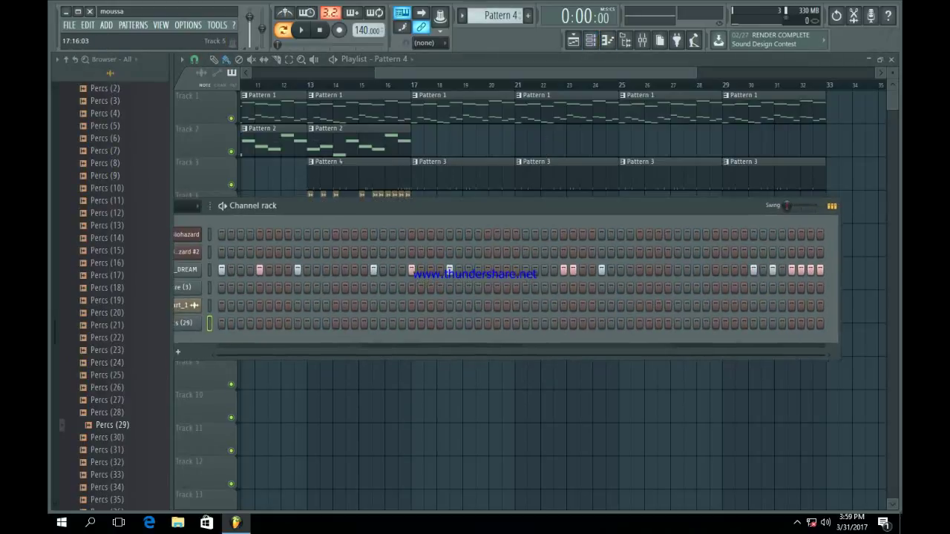
left_click_drag(216, 207, 309, 206)
left_click(270, 207)
left_click(266, 219)
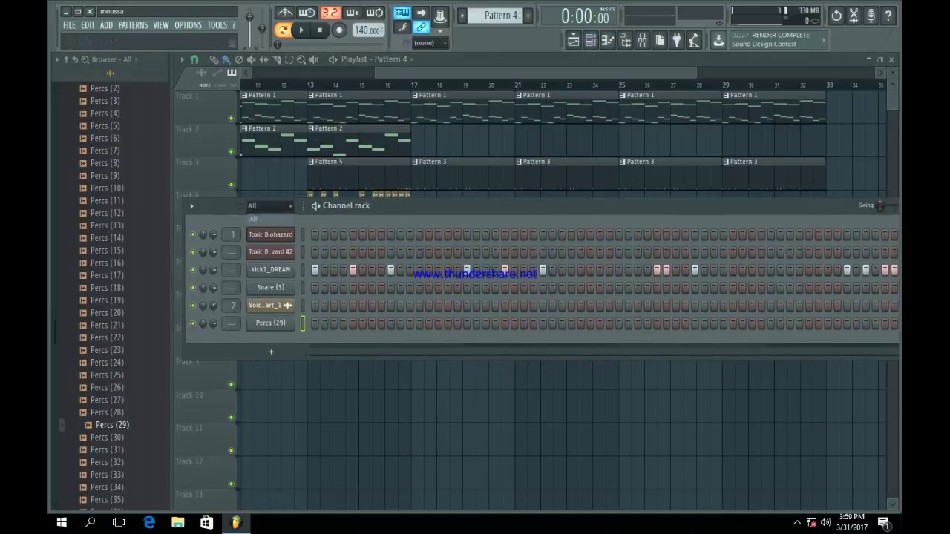
left_click(528, 16)
right_click(250, 318)
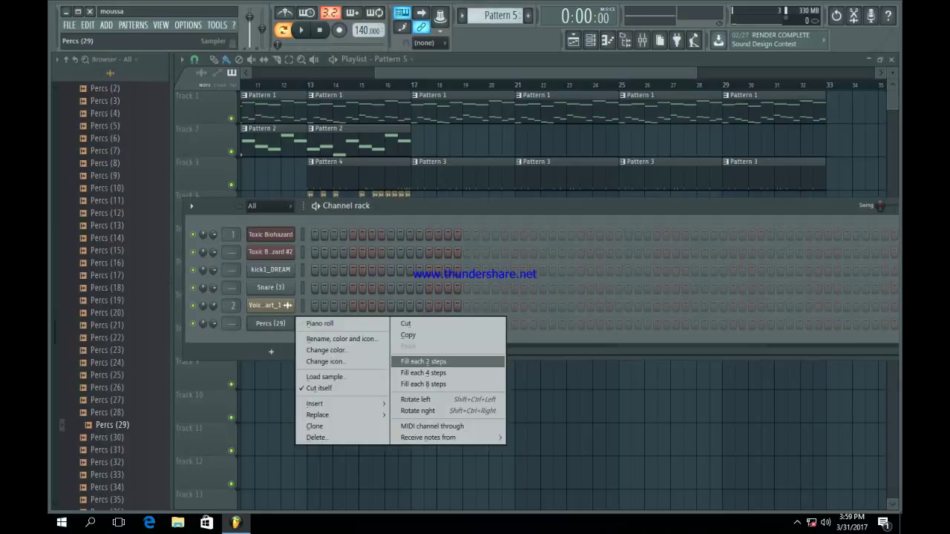
left_click(416, 362)
- Play Pattern 5 and extend the Percs (29) hits on every second step through bar 2
key("space")
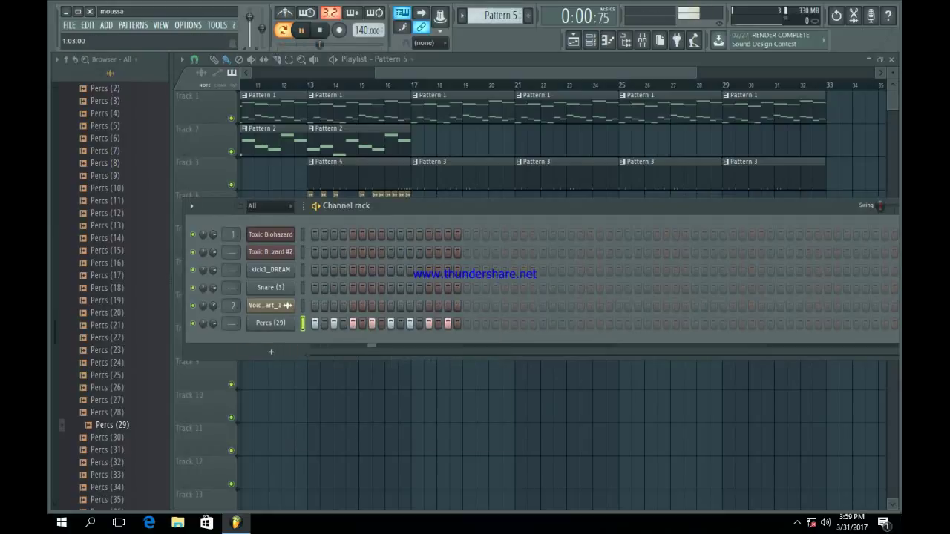
key("space")
left_click(467, 324)
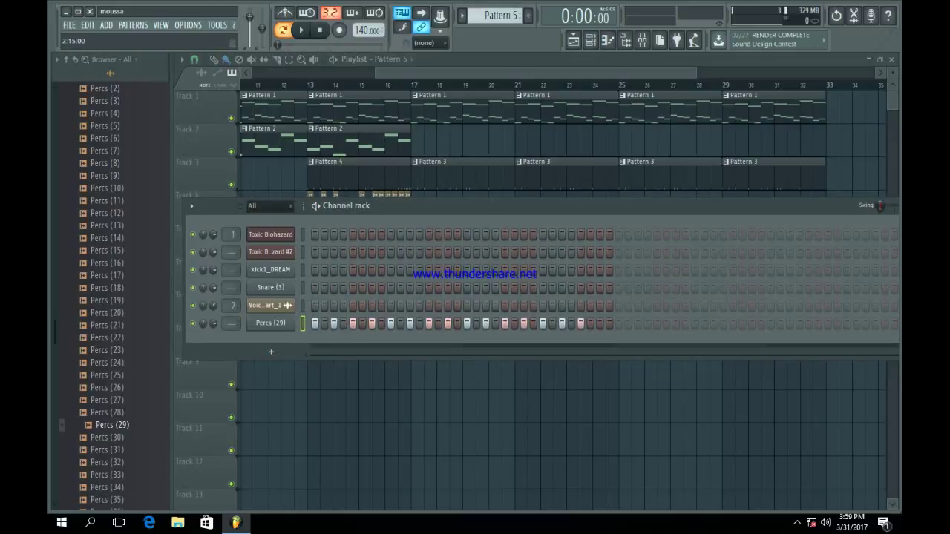
- Open the piano roll for Percs (29) and add extra C5 notes to form quick rolls in bars 1 and 2
left_click(272, 324)
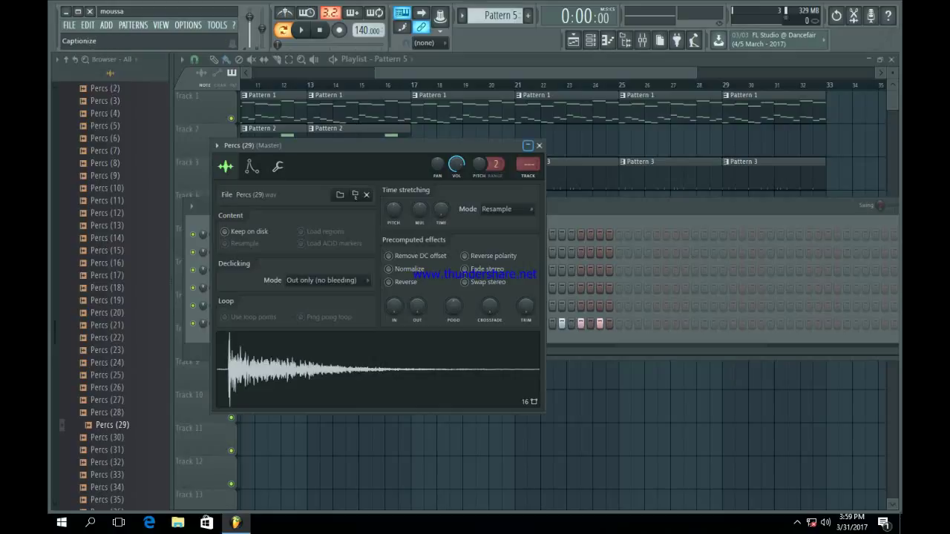
left_click(539, 146)
right_click(270, 323)
left_click(317, 322)
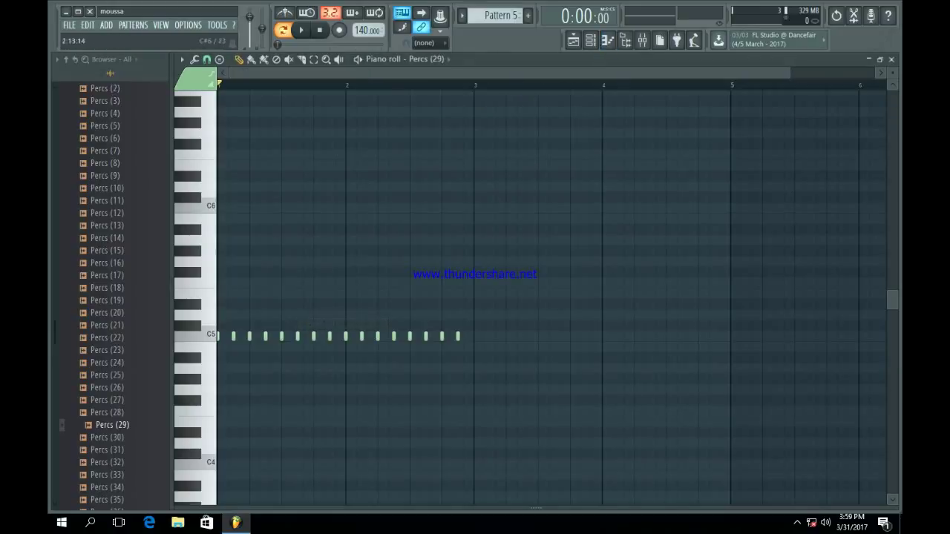
left_click_drag(789, 73, 501, 73)
left_click(232, 337)
right_click(231, 336)
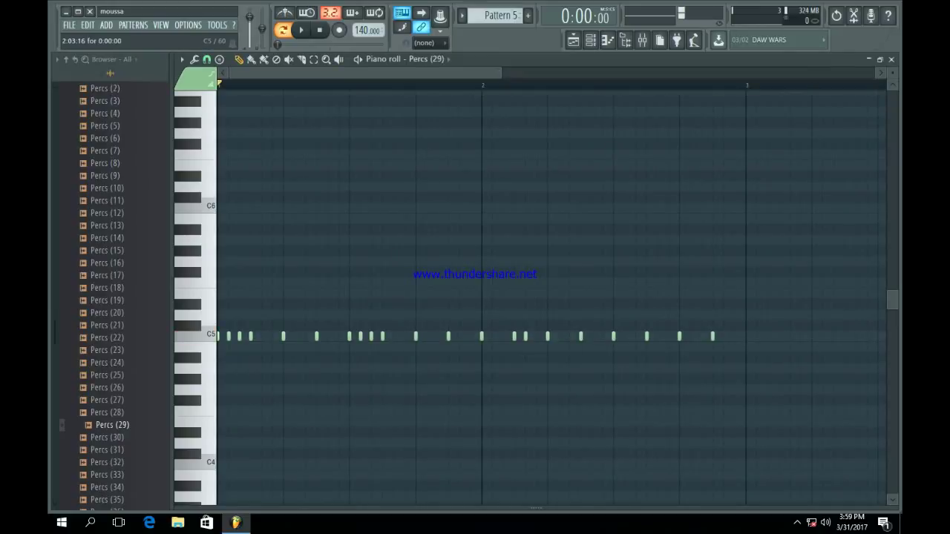
- Add another C5 note to the roll in bar 2 and shift two notes near the bar's end forward in time
left_click(537, 336)
left_click_drag(647, 337, 680, 337)
left_click(713, 336)
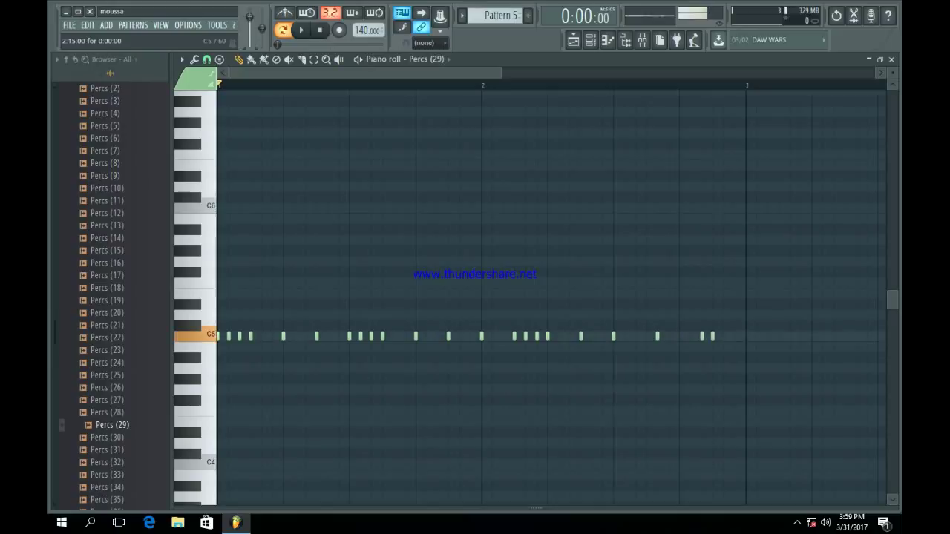
- Add four C5 notes in the second half of bar 2 and delete the second note of its final roll
left_click(734, 336)
left_click(713, 336)
key("space")
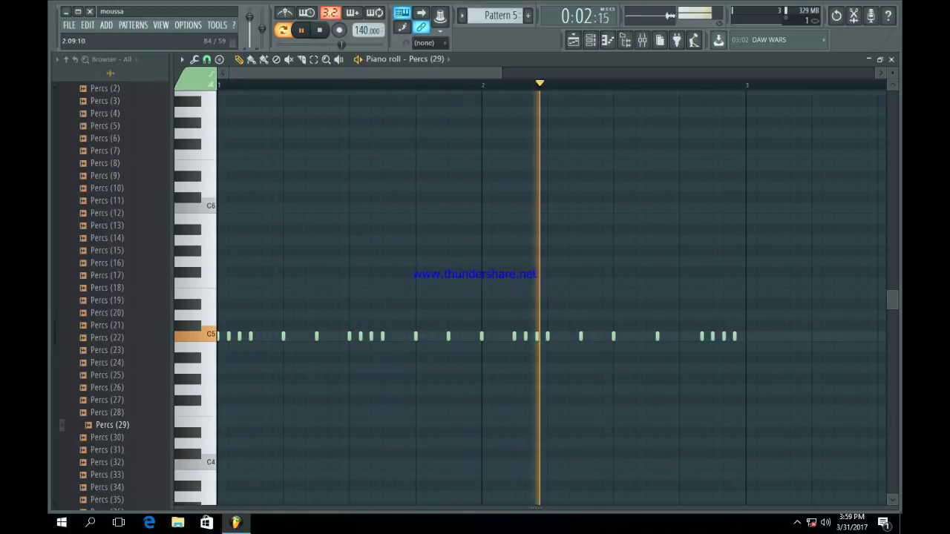
left_click(635, 336)
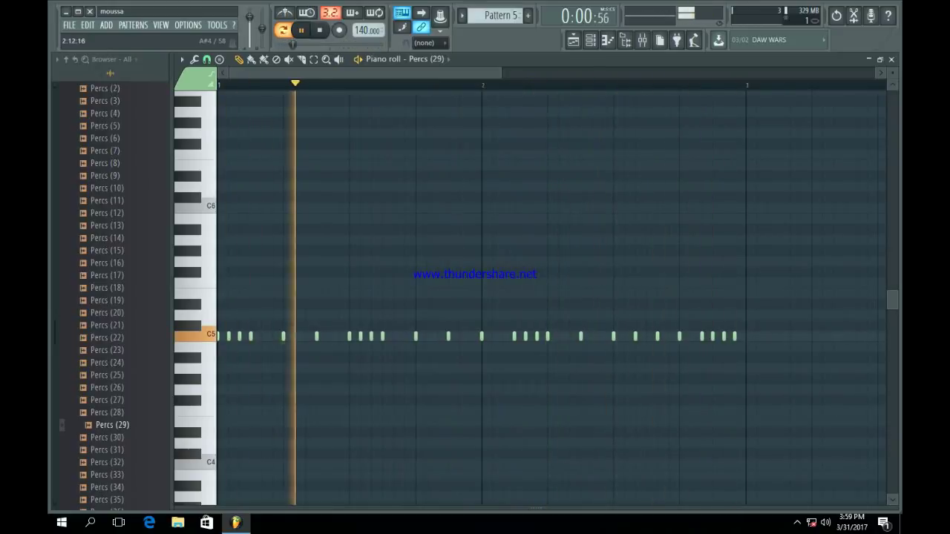
left_click(679, 336)
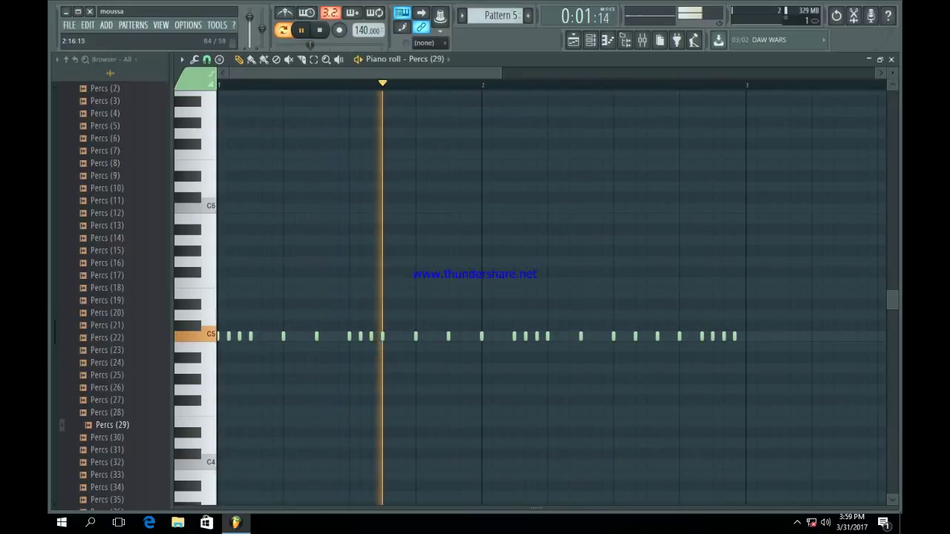
right_click(713, 336)
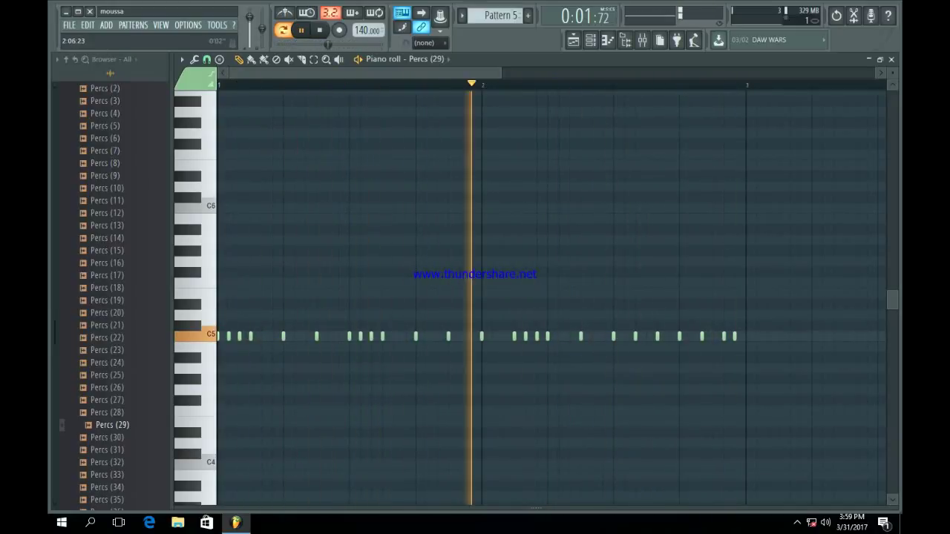
- Place Pattern 5 clips in the playlist on Track 5 from bar 17 to bar 33 and stop playback
left_click(573, 40)
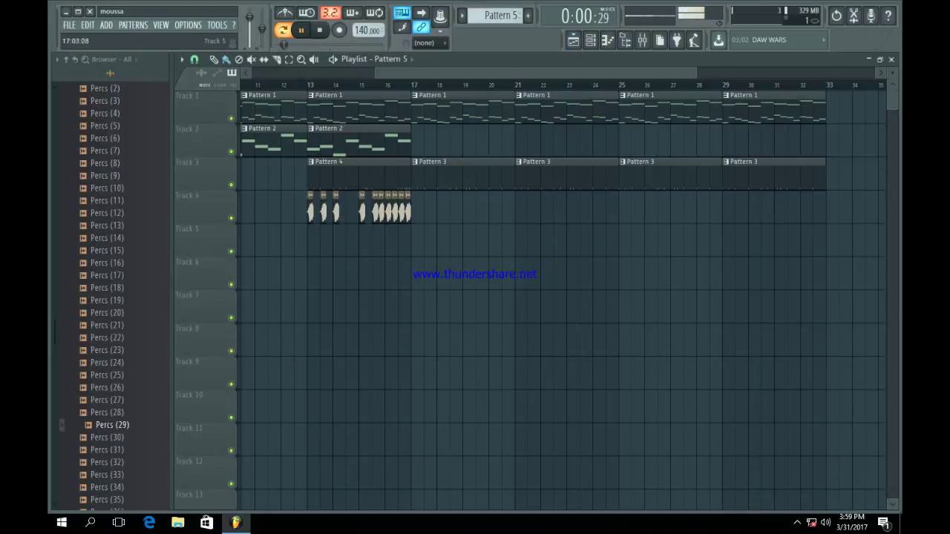
left_click_drag(413, 241, 803, 242)
scroll(112, 416, "up", 15)
key("space")
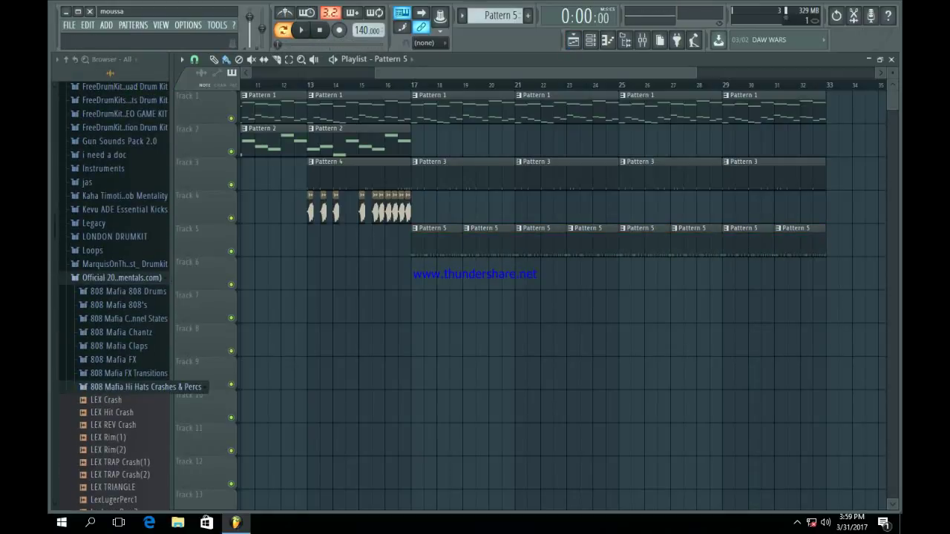
- Browse the 808 Mafia 808's and 808 Mafia 808 Drums folders and audition the Waka 808 and LEX Trunk Shaker samples
left_click(119, 305)
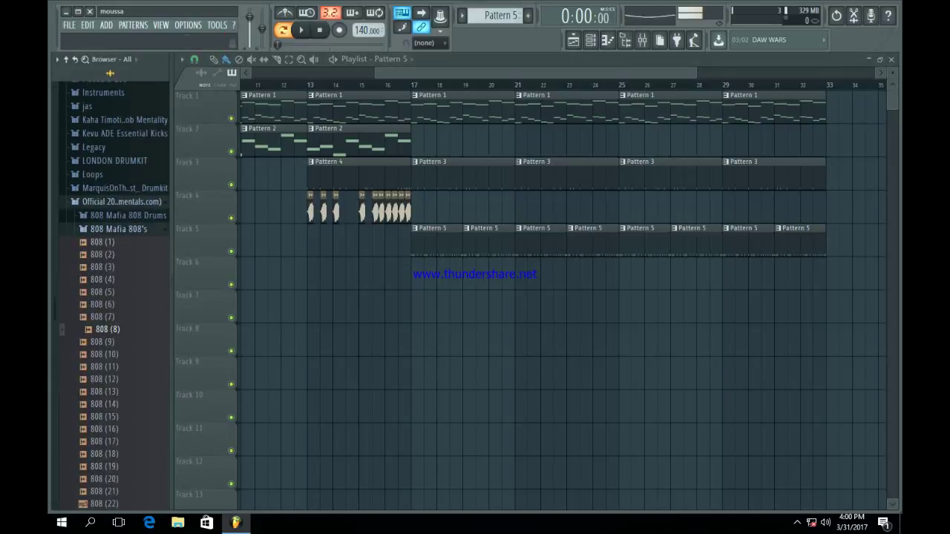
left_click(119, 228)
left_click(125, 215)
left_click(111, 241)
left_click(117, 390)
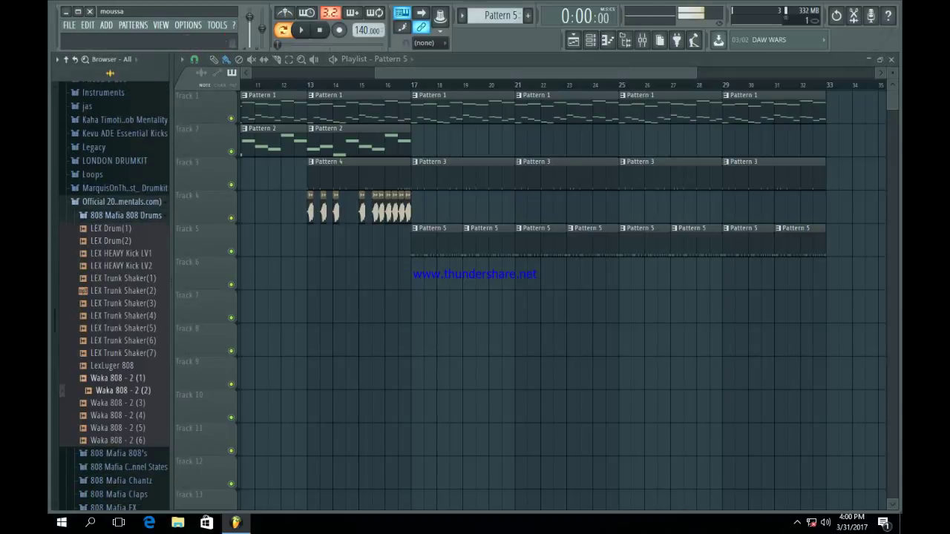
left_click(117, 366)
left_click(122, 341)
left_click(123, 353)
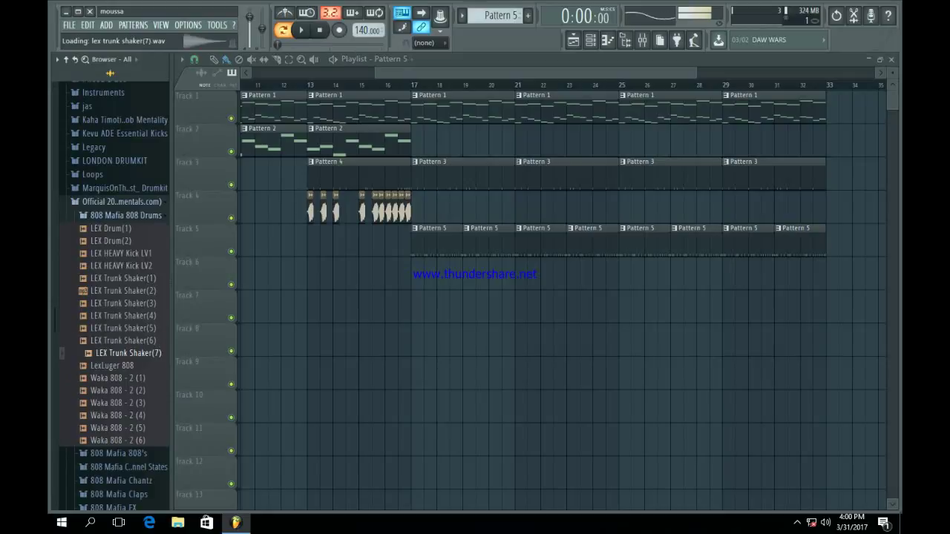
left_click(123, 303)
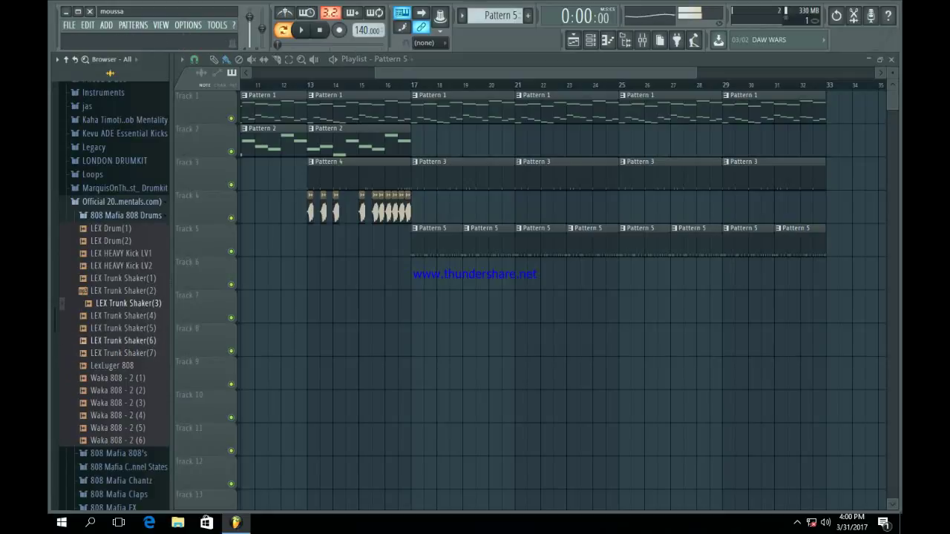
- Load LEX Trunk Shaker(7) into a new channel with its time stretching mode on Resample
left_click(127, 353)
right_click(148, 350)
left_click(185, 365)
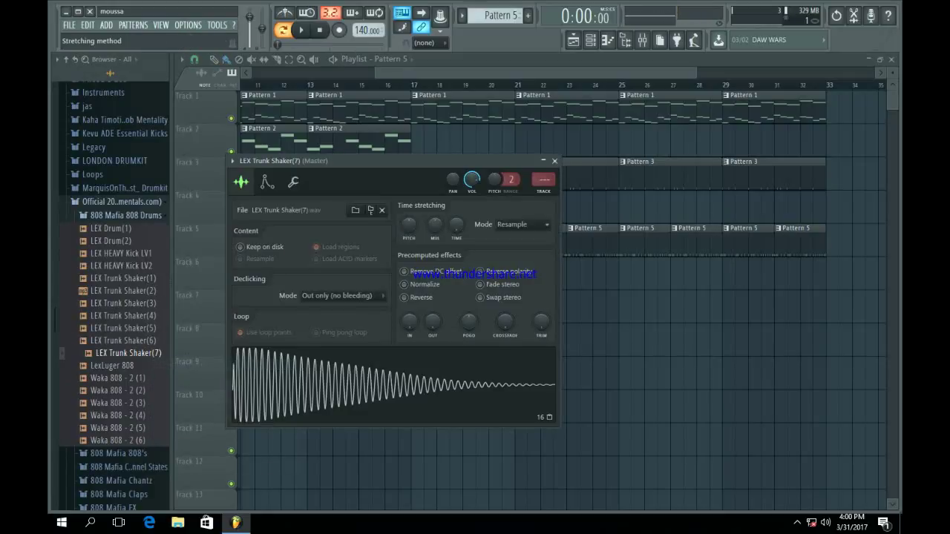
left_click(523, 224)
left_click(517, 239)
left_click(553, 161)
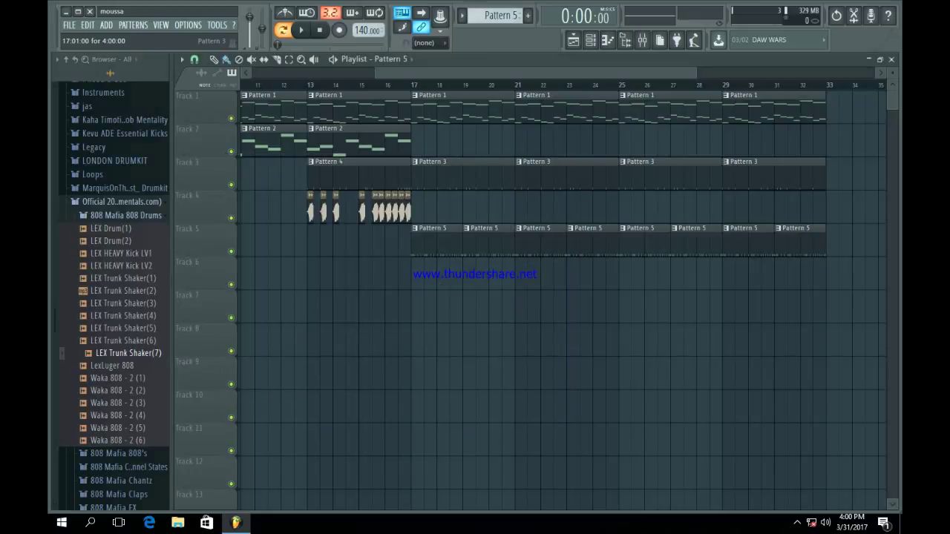
- Detect the pitch regions of the LEX Trunk Shaker(7) sample in Edison and set the channel's root note to G#5
left_click(590, 39)
left_click(270, 341)
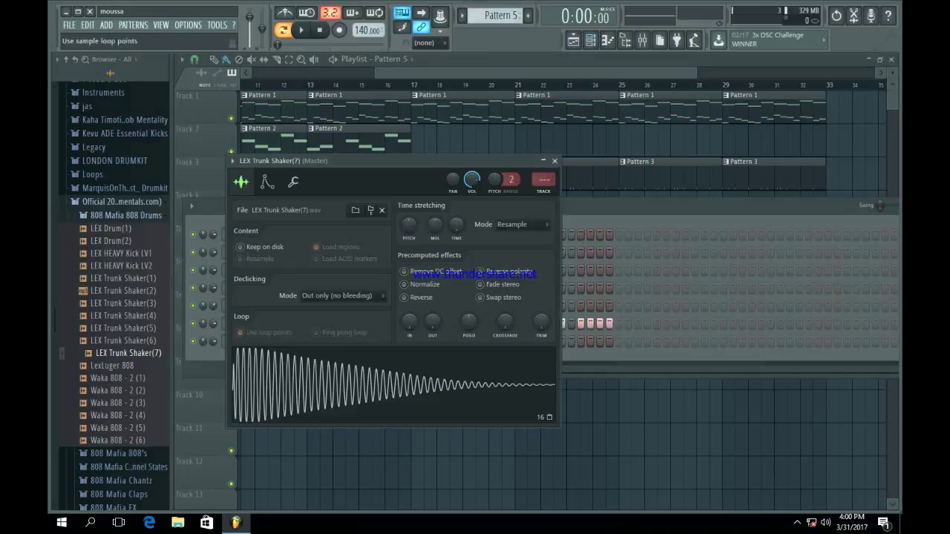
right_click(289, 372)
left_click(304, 400)
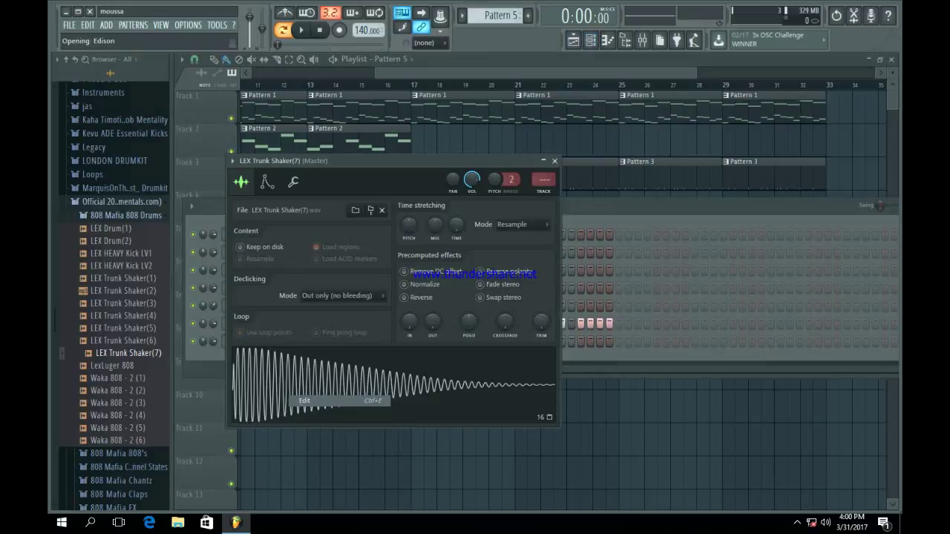
right_click(289, 203)
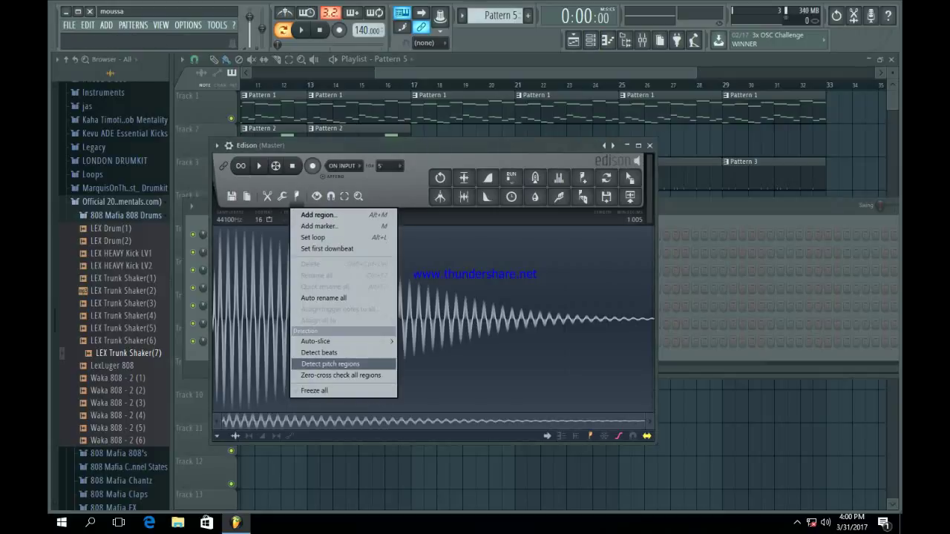
left_click(334, 364)
left_click(650, 146)
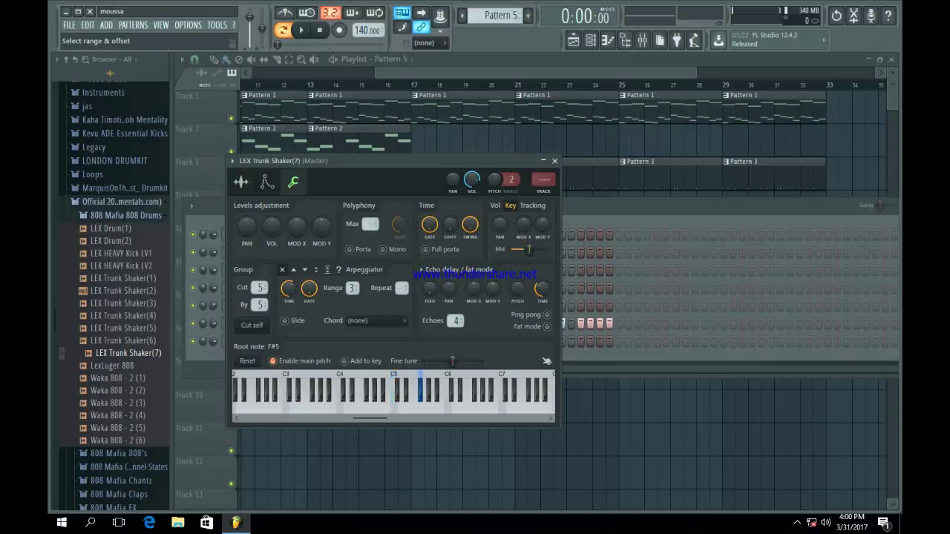
left_click(554, 160)
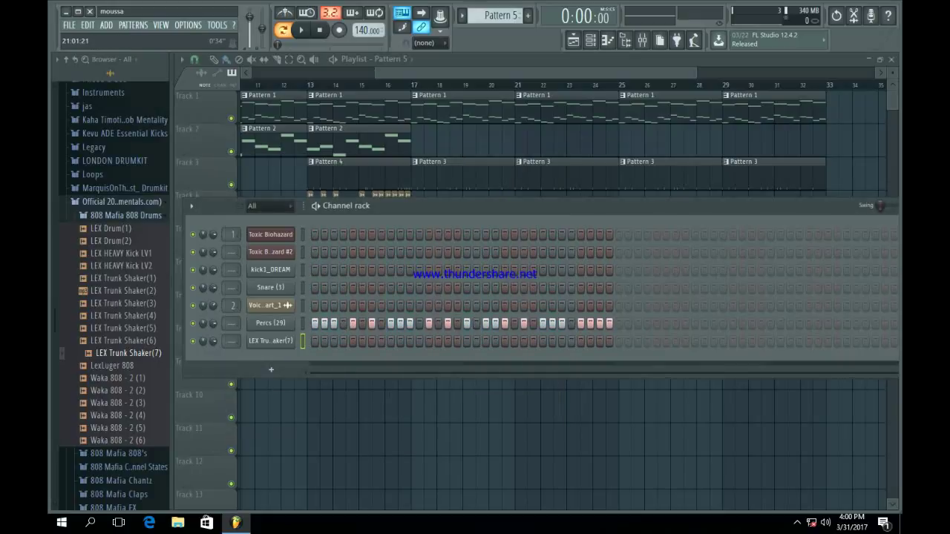
- Copy the kick1_DREAM steps from Pattern 3 into the LEX Trunk Shaker(7) channel in Pattern 6
scroll(501, 15, "down", 1)
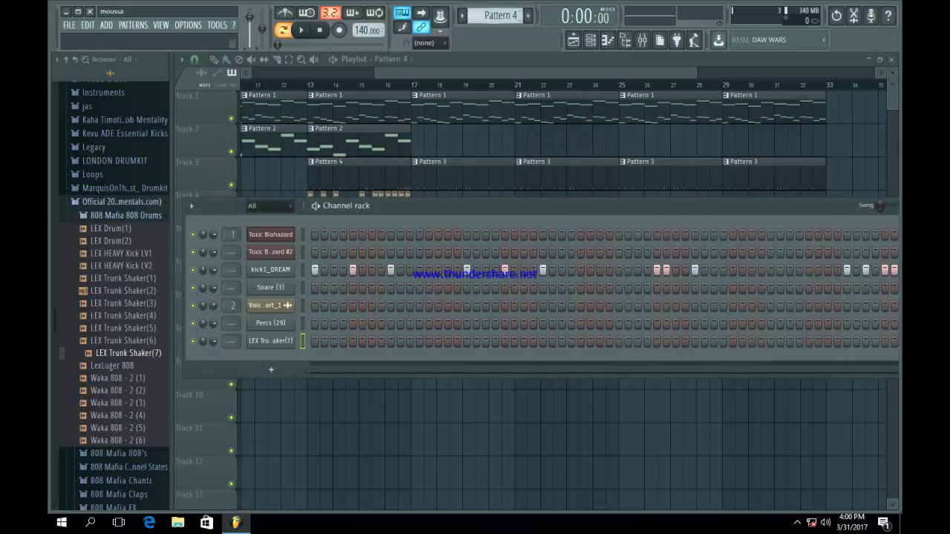
scroll(499, 15, "down", 1)
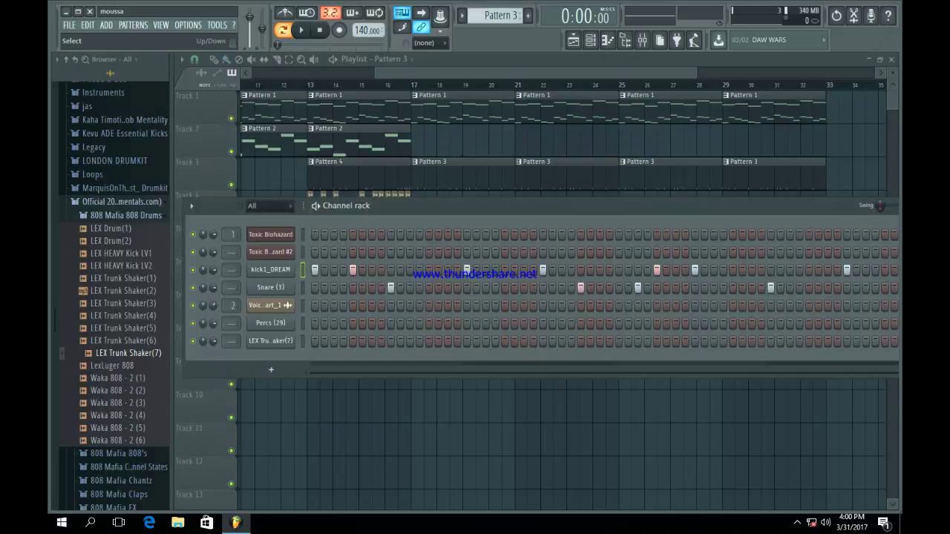
scroll(498, 15, "up", 2)
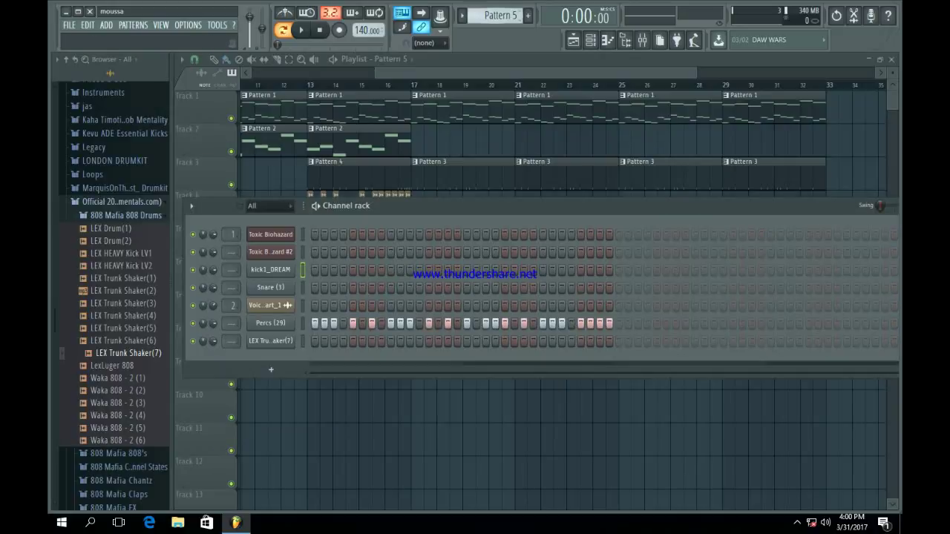
scroll(499, 15, "up", 1)
left_click(302, 341)
key("ctrl+v")
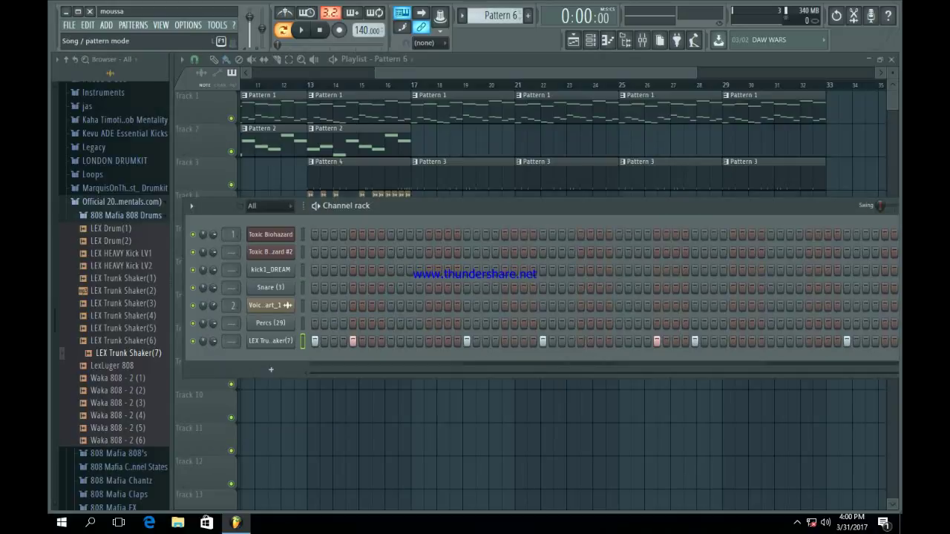
- Play Pattern 6 and enable the LEX Trunk Shaker(7) volume envelope with its attack turned fully down
key("space")
left_click(271, 341)
left_click(268, 182)
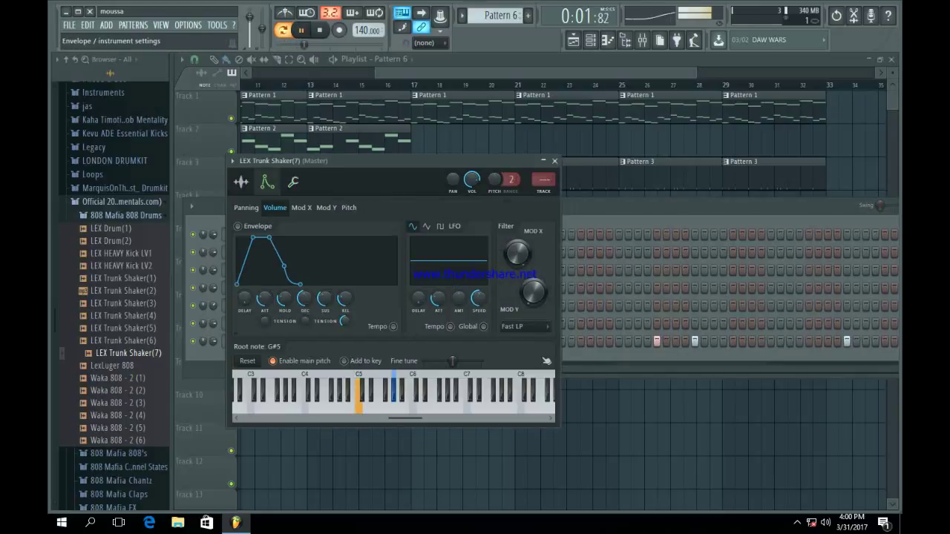
left_click_drag(265, 298, 264, 334)
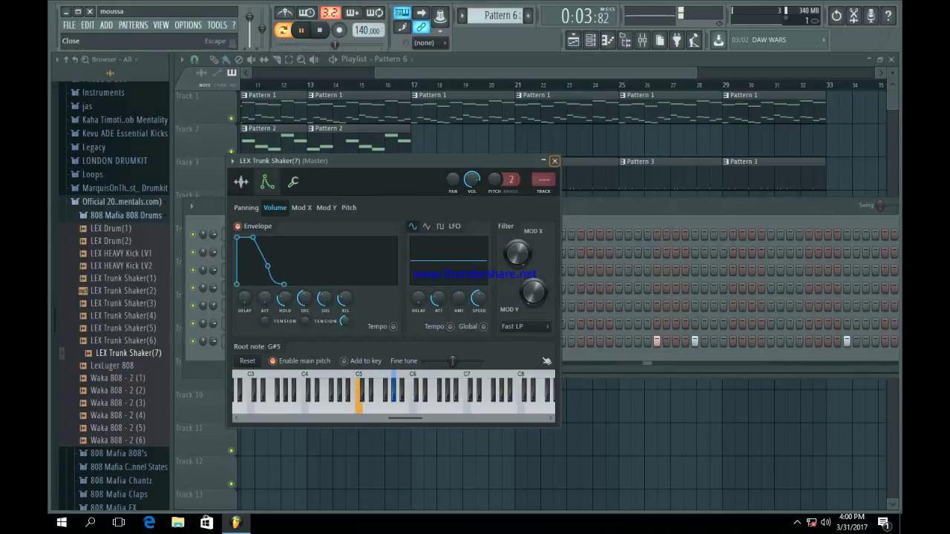
left_click(553, 160)
- Open the piano roll for LEX Trunk Shaker(7), transpose all notes up one octave to C6 and play the result
right_click(295, 339)
left_click(321, 341)
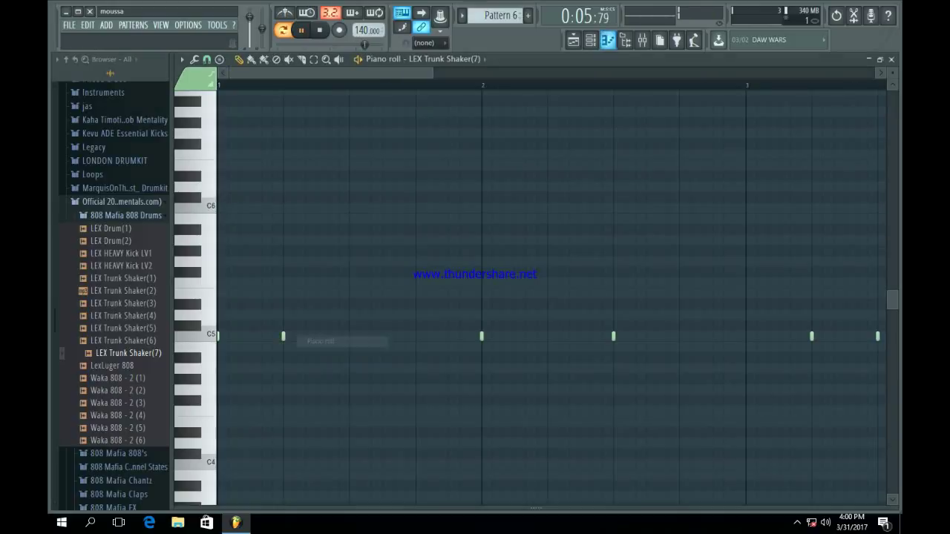
scroll(472, 85, "down", 4)
key("space")
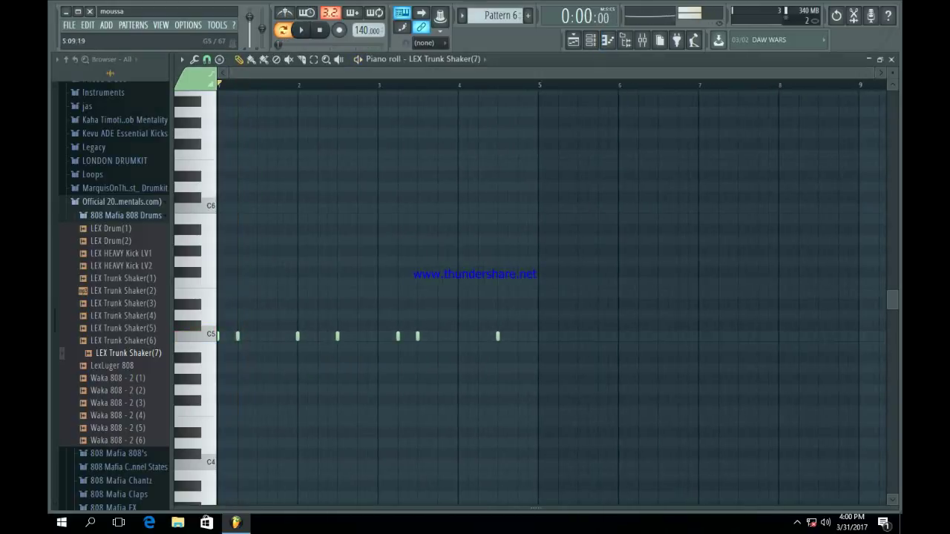
left_click_drag(593, 438, 214, 289)
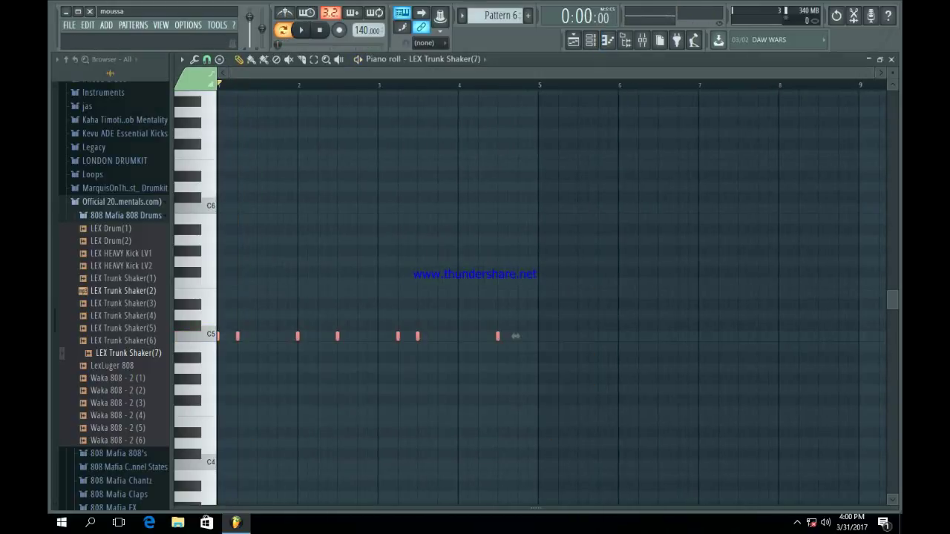
key("ctrl+Up")
key("space")
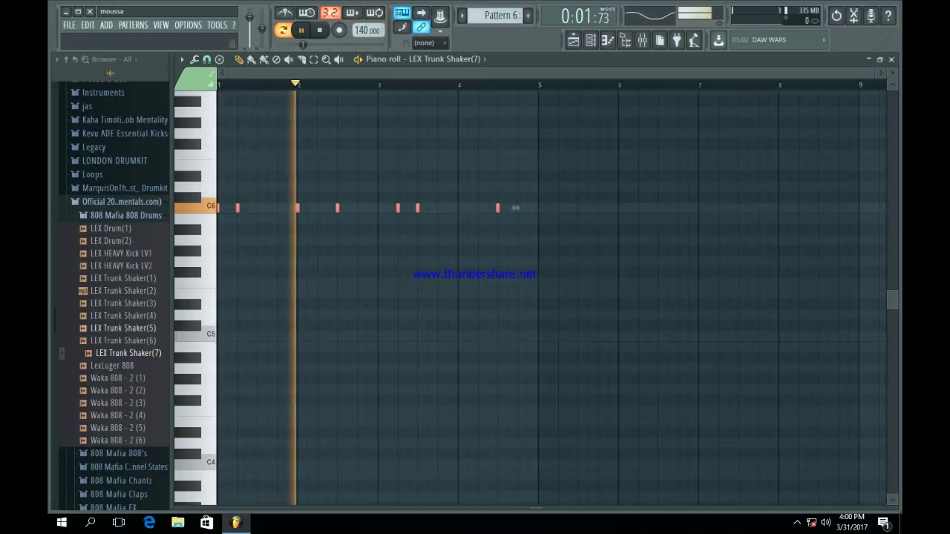
- Lengthen the second C6 note in bar 1 to two steps and add an equally long A5 note late in the bar
left_click_drag(876, 73, 475, 73)
key("space")
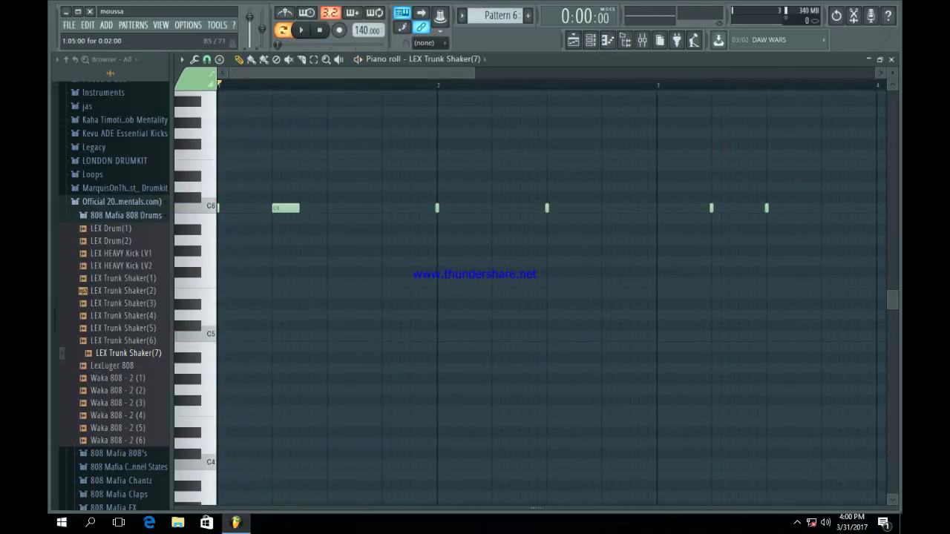
key("space")
left_click(306, 230)
key("space")
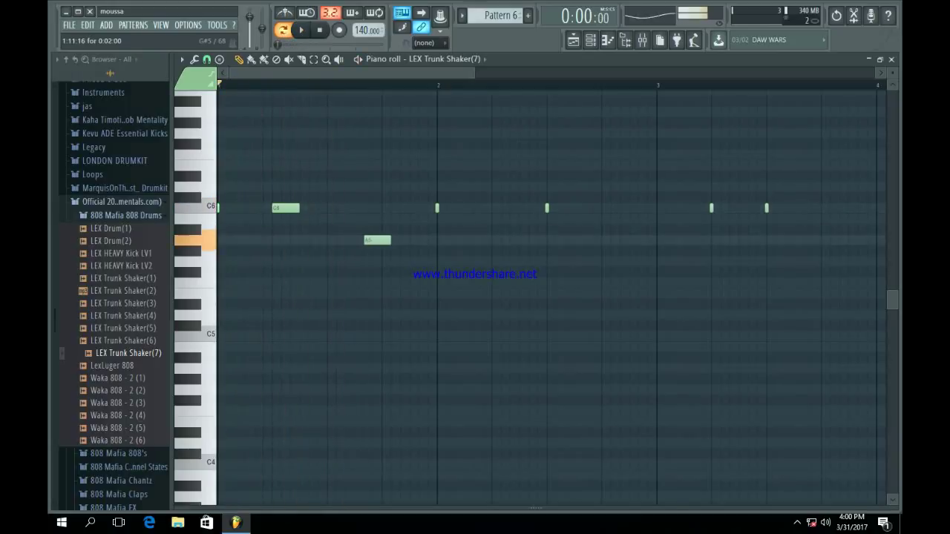
- Add a two-step G6 note ending exactly at the end of bar 2 and play the pattern
key("space")
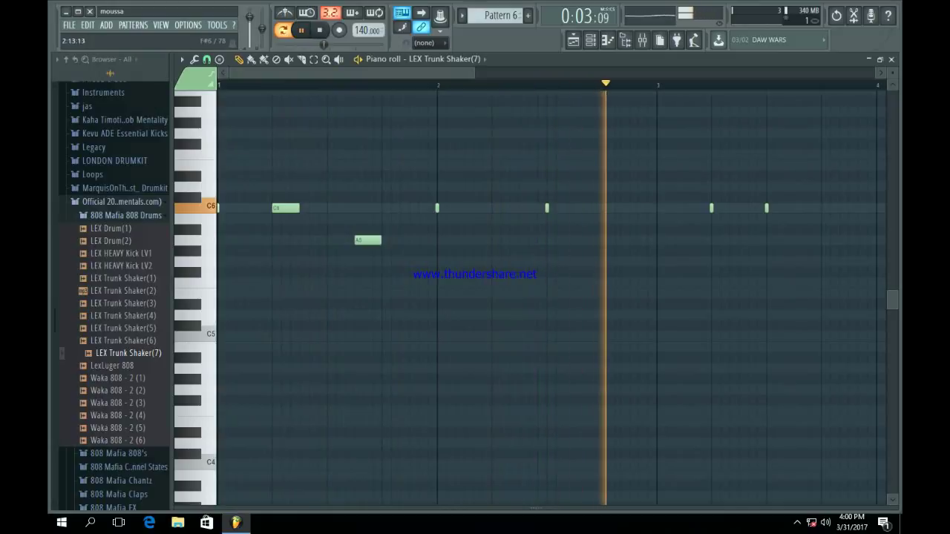
key("space")
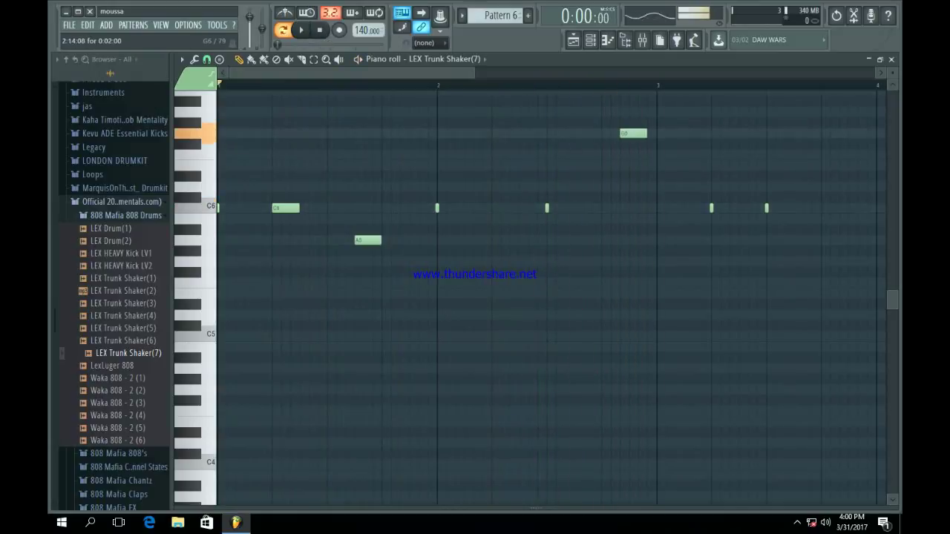
left_click_drag(631, 134, 641, 133)
key("space")
- Add a short B6 note right after the C6 note in bar 4 and play the pattern
scroll(475, 133, "up", 3)
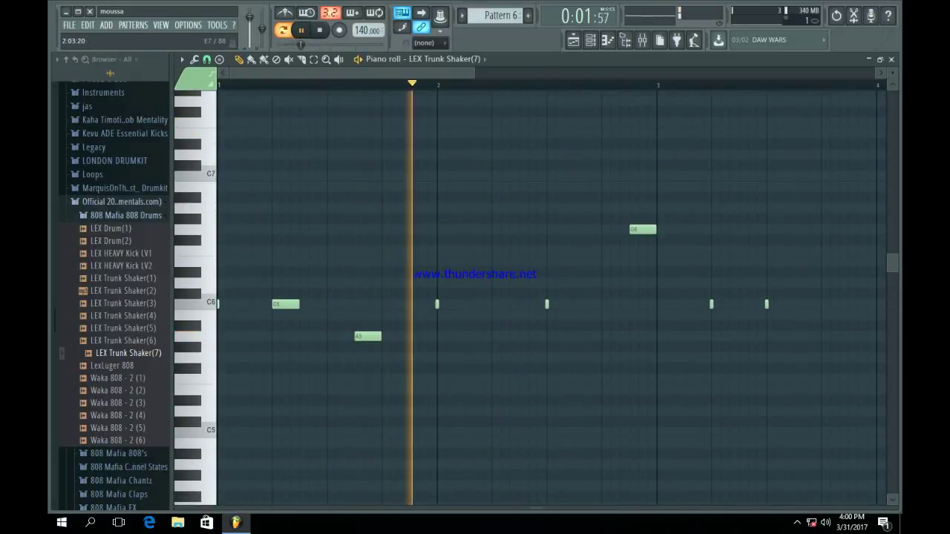
left_click_drag(475, 73, 666, 73)
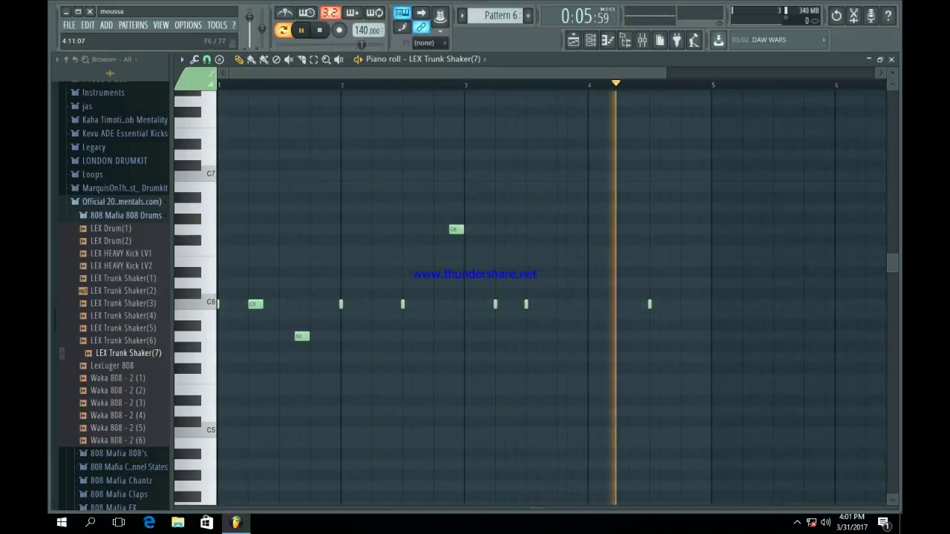
left_click(672, 229)
key("space")
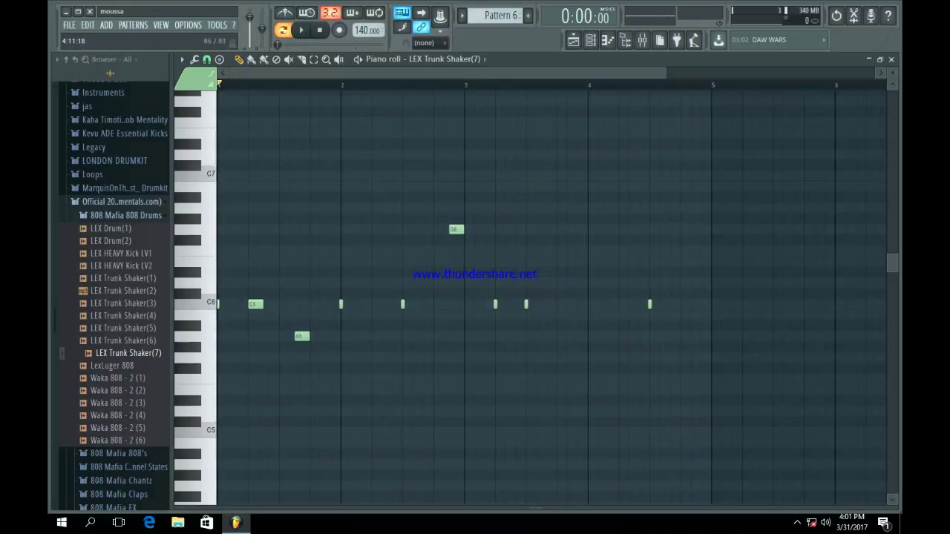
key("space")
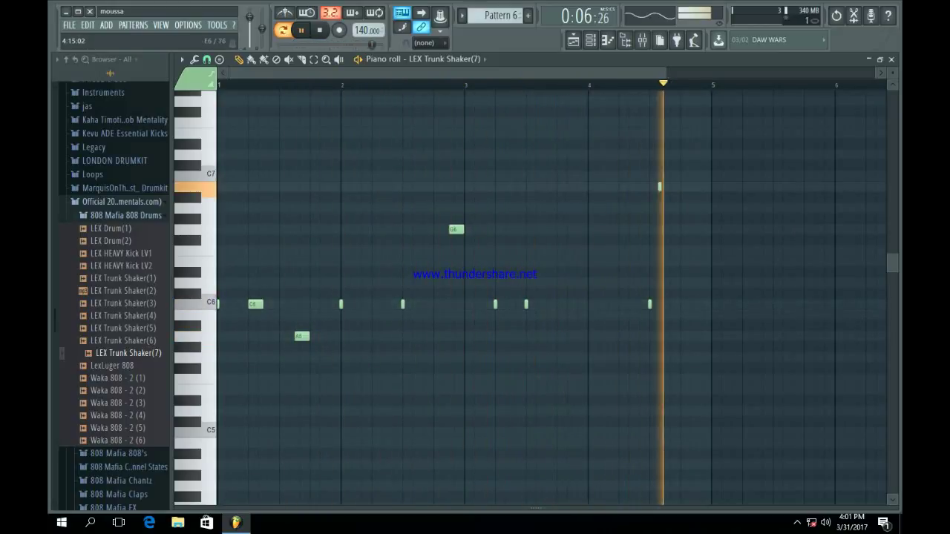
- Move the B6 note in bar 4 later, add a short E6 note just after it and play the pattern
key("space")
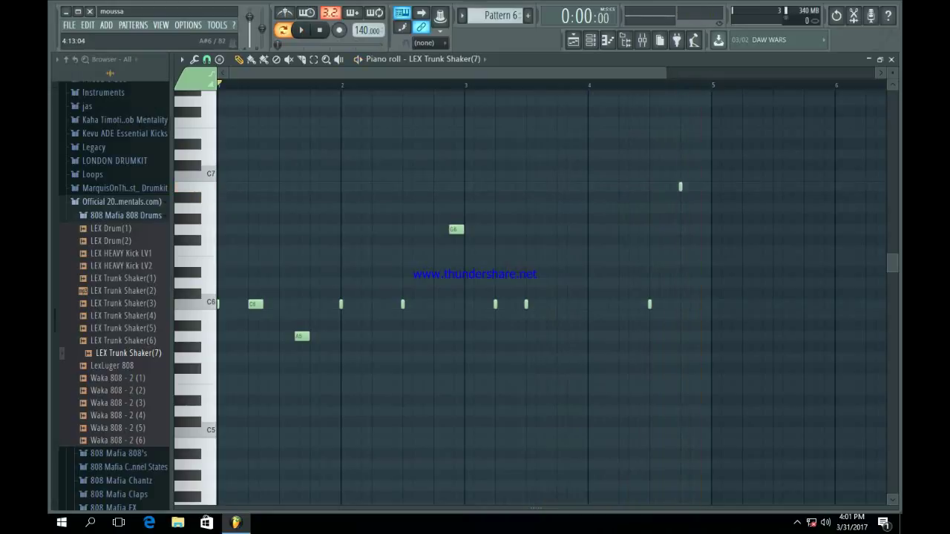
key("space")
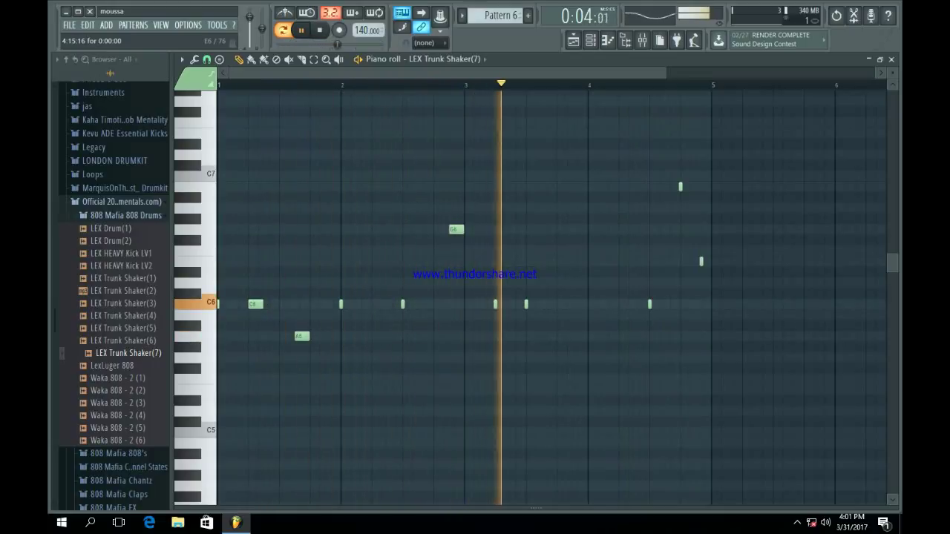
left_click_drag(701, 261, 691, 261)
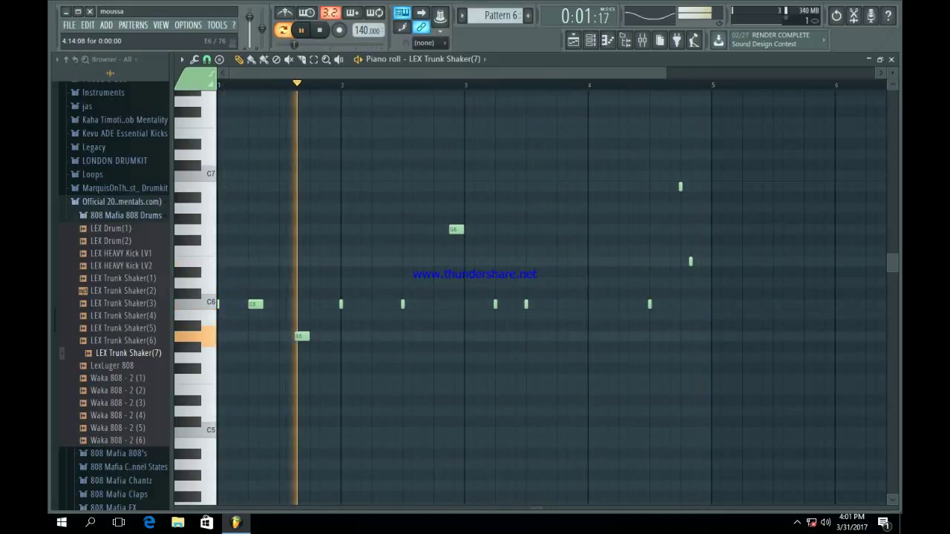
- Place four Pattern 6 clips on playlist track 6 from bar 17 and shift the clips starting at bar 17 half a bar later
left_click(573, 40)
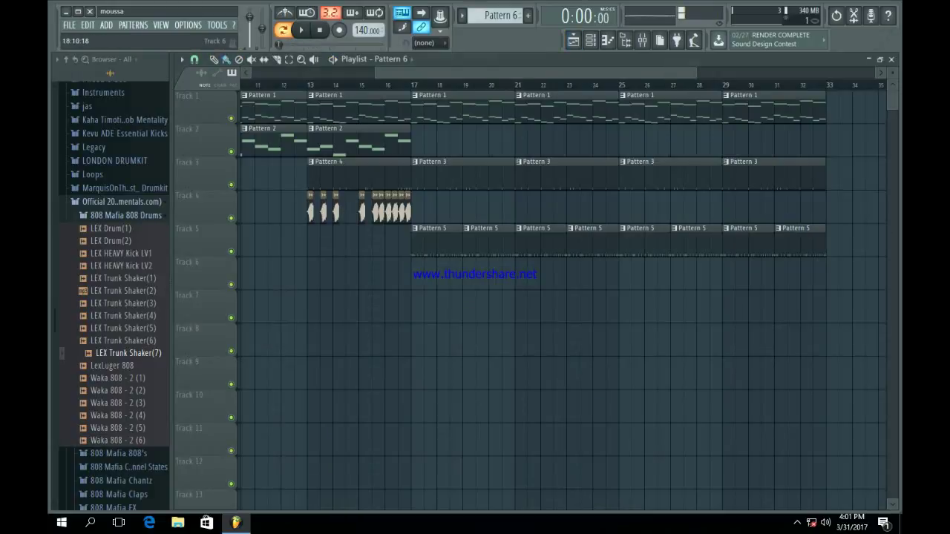
mouse_move(412, 274)
left_mouse_down()
mouse_move(666, 297)
mouse_move(612, 298)
left_mouse_up()
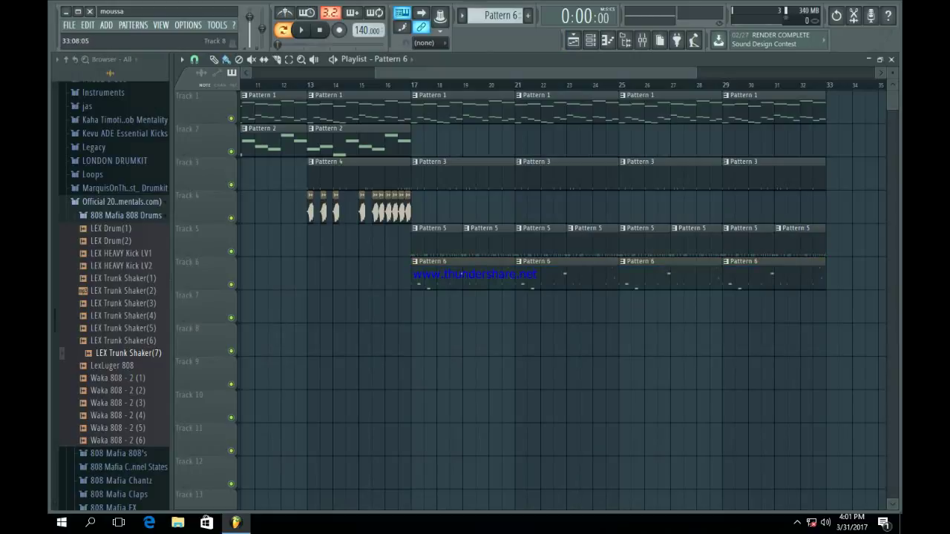
left_click_drag(856, 341, 465, 108)
left_click_drag(449, 108, 462, 109)
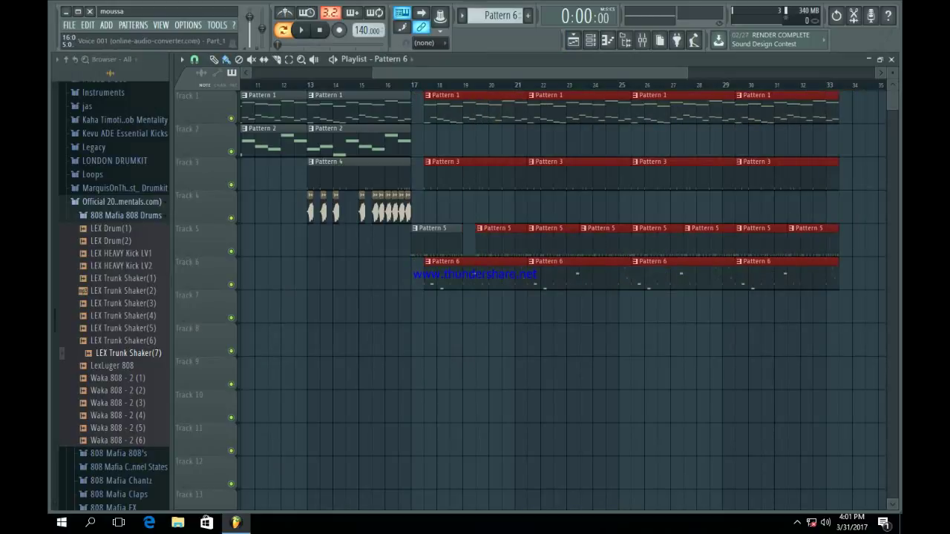
- Place a full Voice 001 Part_1 vocal clip on track 7 at the start of bar 17
left_click_drag(395, 72, 273, 72)
left_click(260, 182, "ctrl")
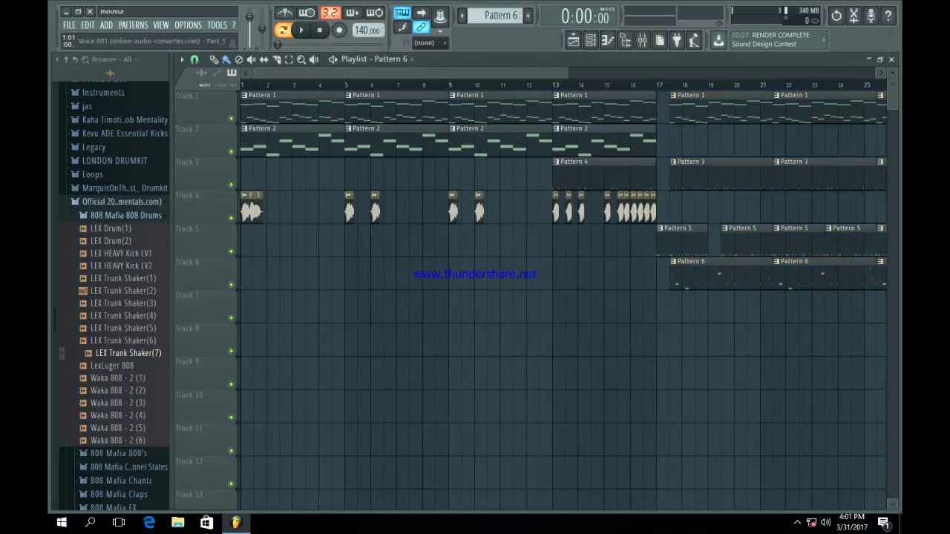
left_click(460, 58)
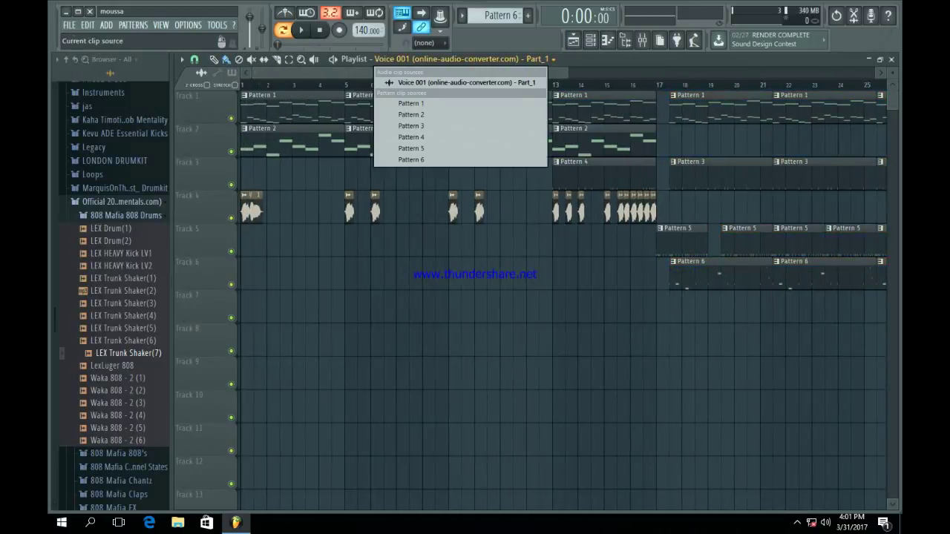
left_click(661, 305)
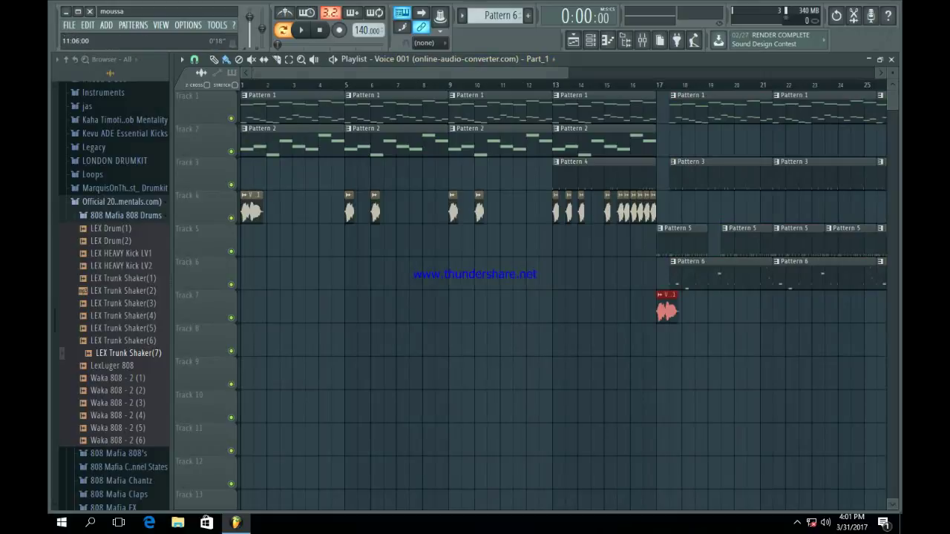
- Shift all pattern clips after the bar 17 gap another quarter bar later, leaving the vocal clip in place
scroll(564, 297, "right", 6)
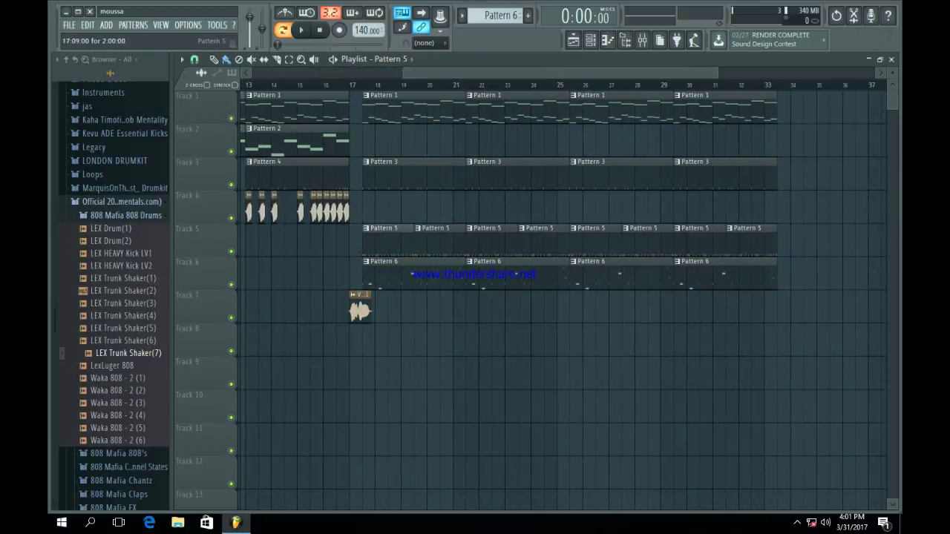
left_click_drag(818, 323, 384, 91)
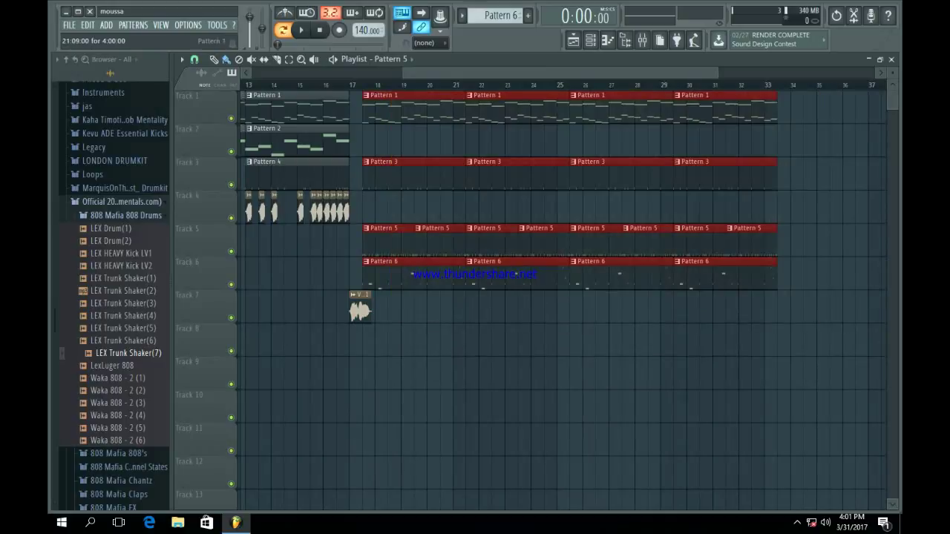
scroll(686, 340, "up", 4)
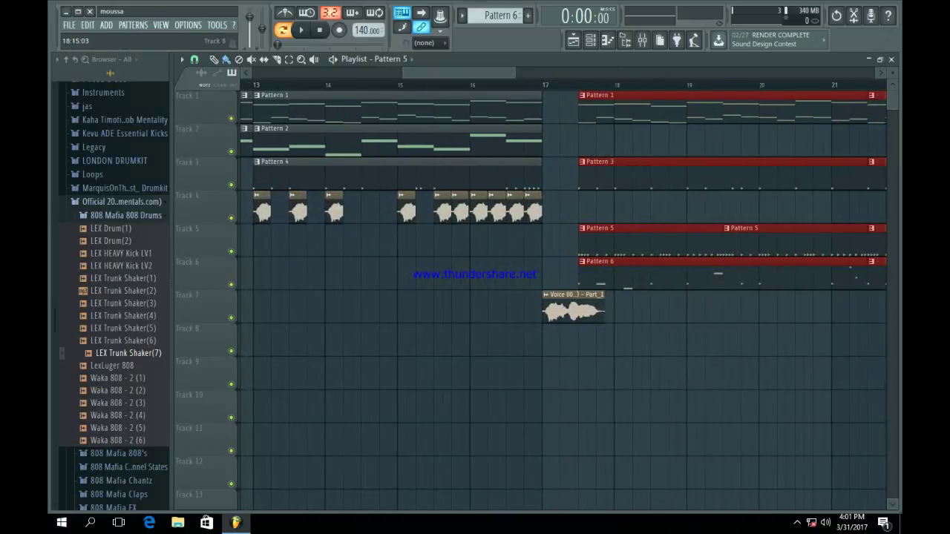
left_click_drag(587, 267, 605, 267)
left_click(646, 307, "ctrl")
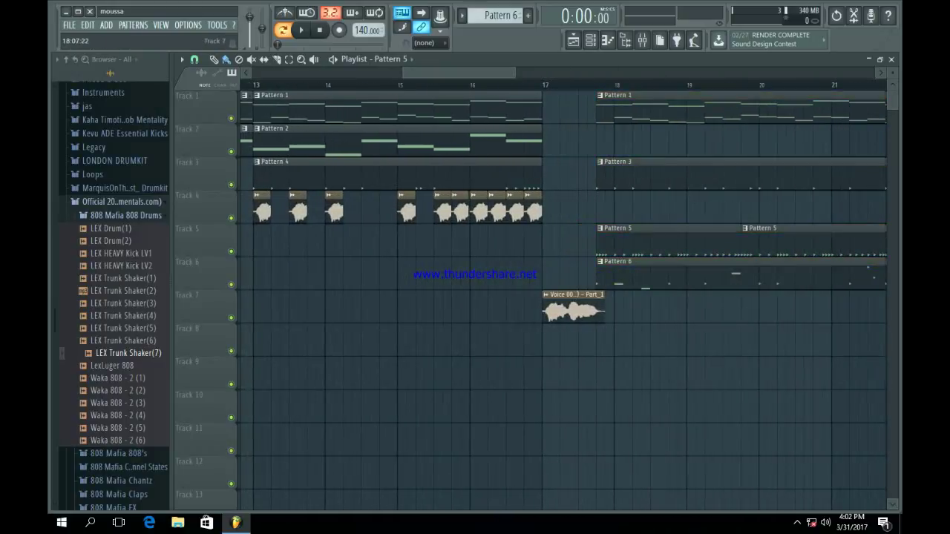
- Switch to the empty Pattern 7 in the channel rack and add a new Toxic Biohazard channel
key("F6")
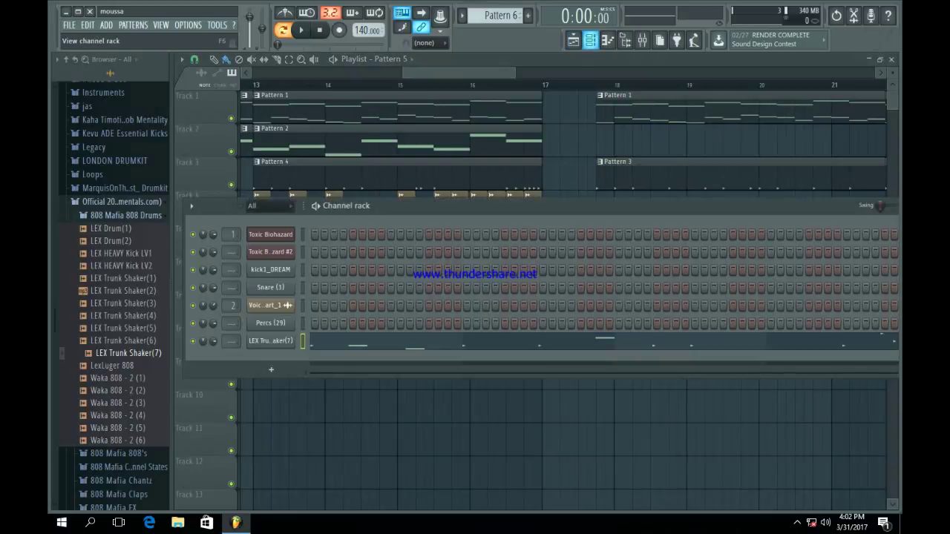
scroll(501, 16, "up", 1)
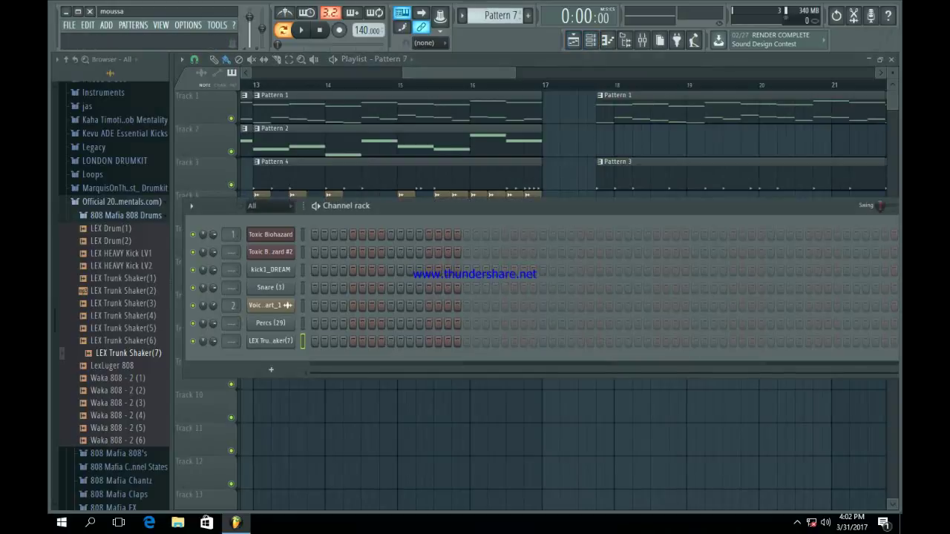
left_click(271, 369)
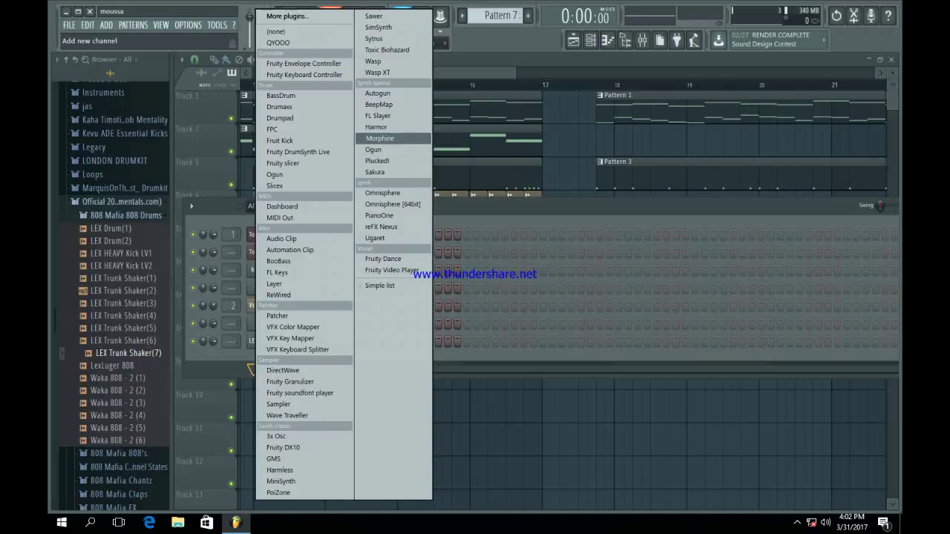
left_click(387, 50)
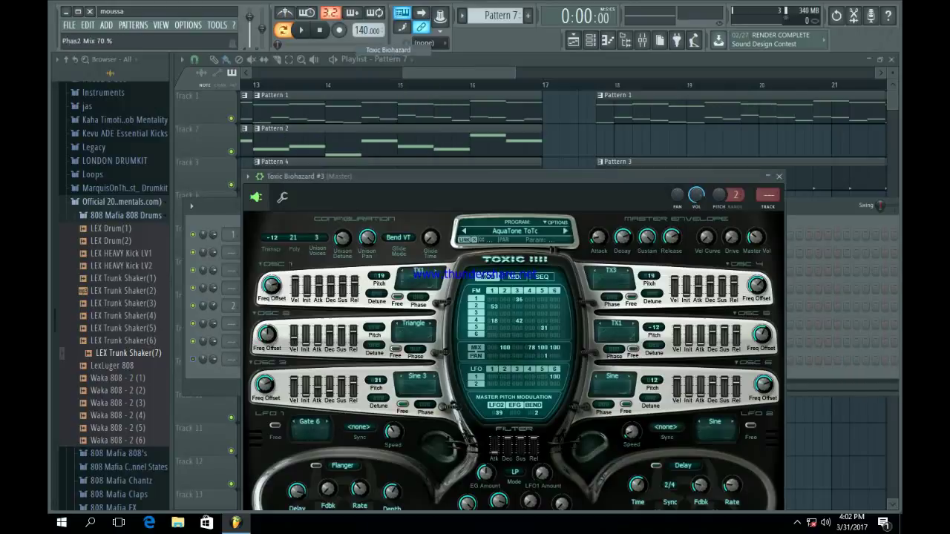
- Audition the BornToLead and AnalogTrumpet presets from Toxic Biohazard's Leads bank
left_click(514, 231)
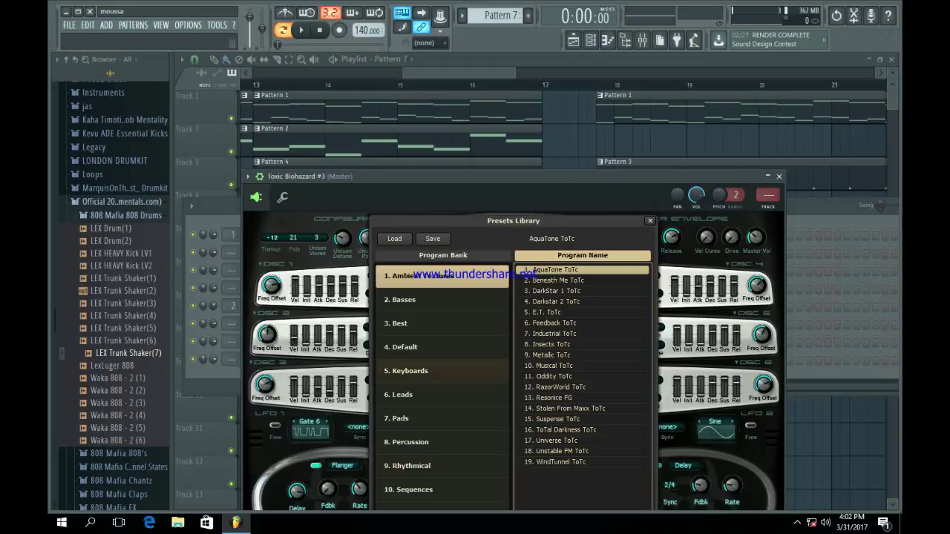
left_click(442, 396)
left_click(575, 420)
key("m")
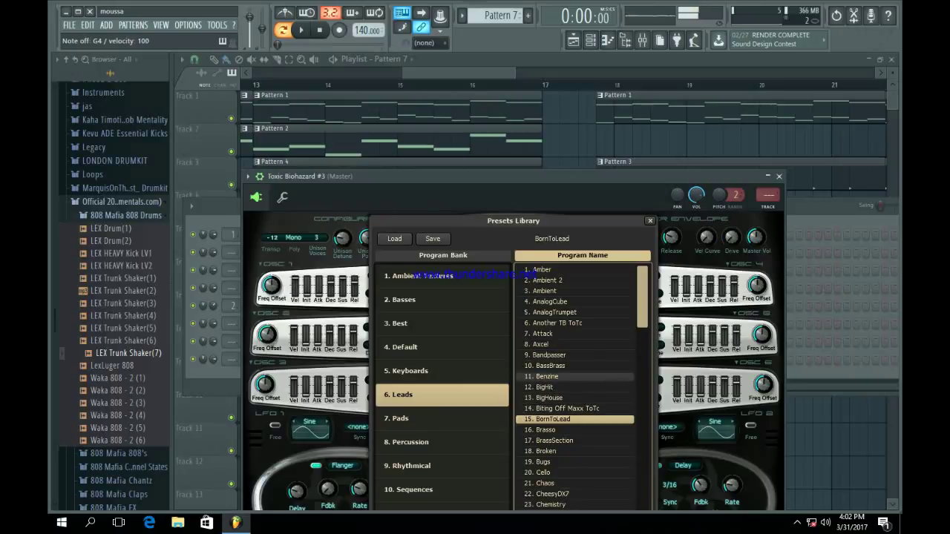
left_click(574, 313)
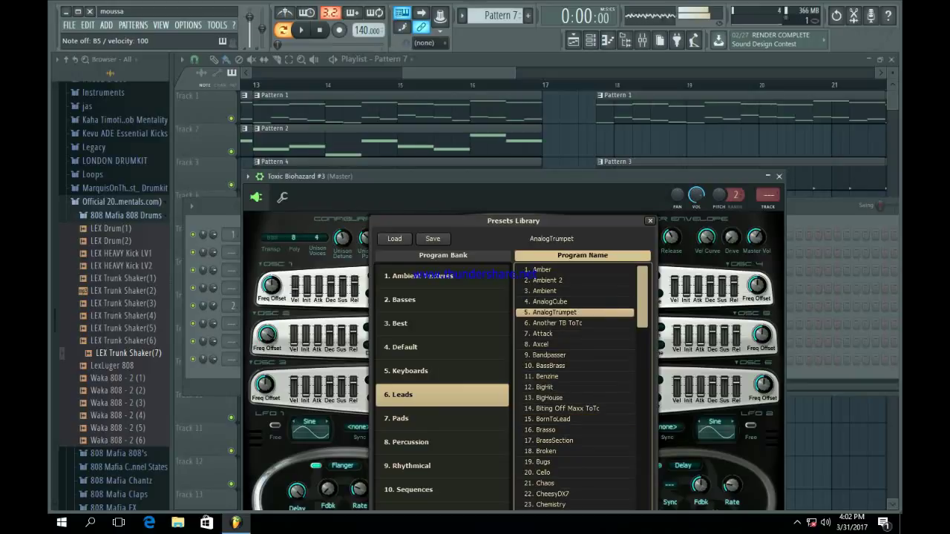
- Load the Chaos preset from the Leads bank, play test notes and close the Toxic Biohazard #3 window
left_click(650, 221)
left_click_drag(594, 177, 605, 76)
left_click(527, 130)
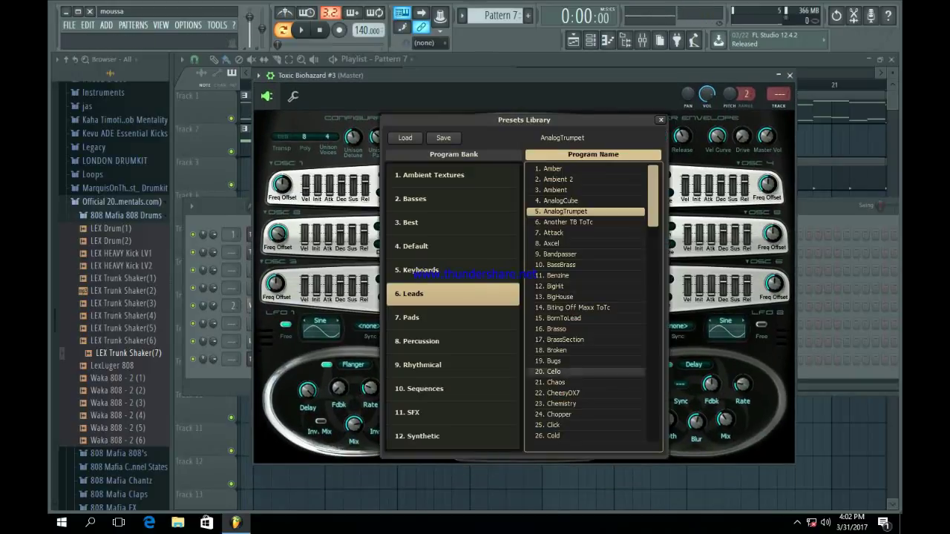
left_click(575, 383)
key("u")
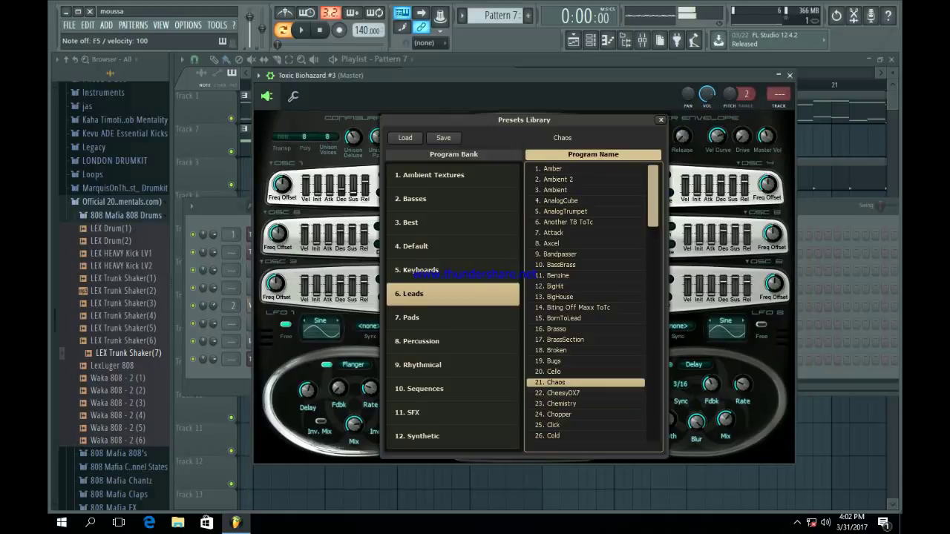
key("Escape")
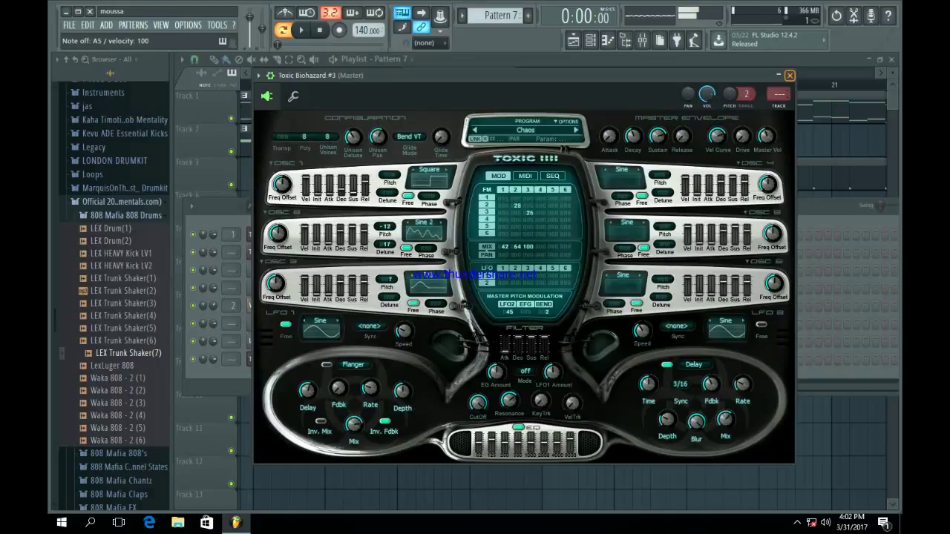
key("Escape")
- Copy the Toxic Biohazard melody from Pattern 1 into Pattern 7's Toxic Biohazard #3 channel and open its piano roll
key("KP_Subtract")
key("KP_Subtract")
key("KP_Subtract")
key("KP_Subtract")
key("KP_Subtract")
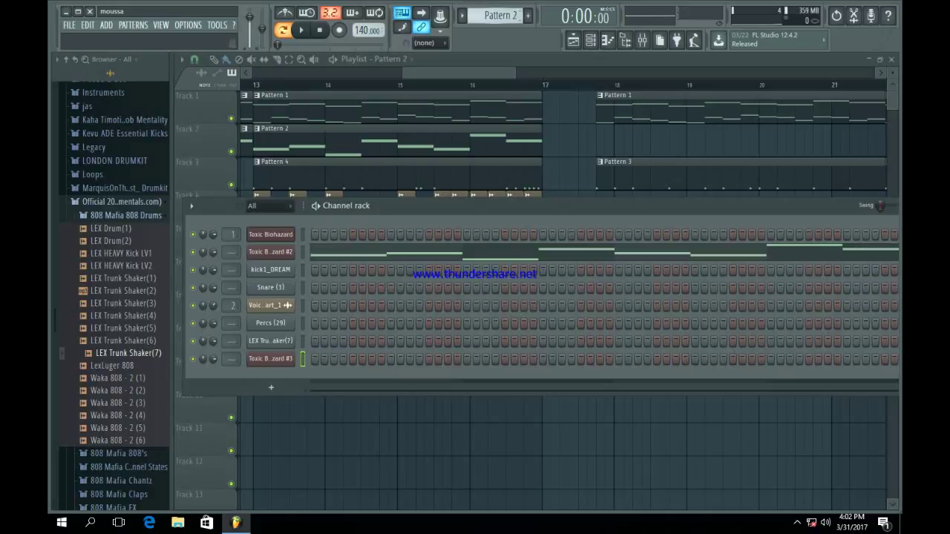
key("KP_Subtract")
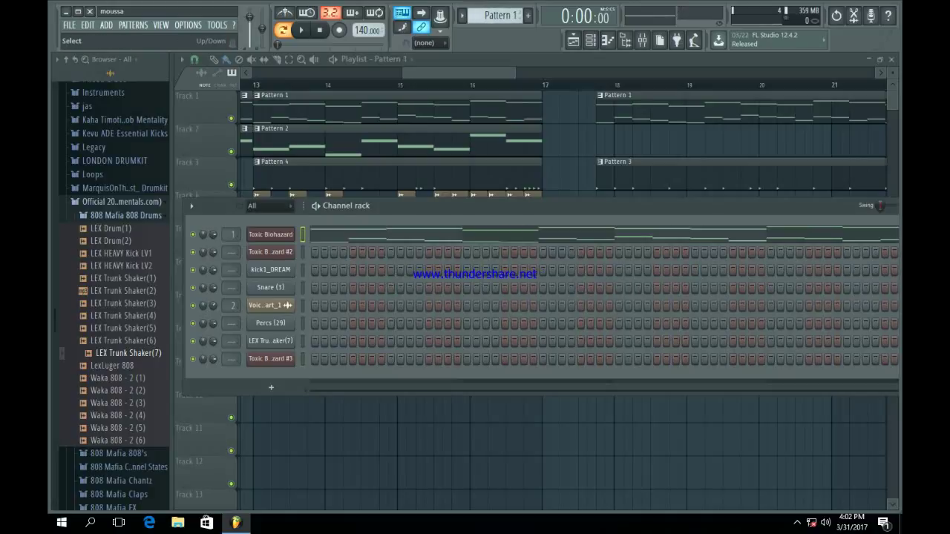
key("KP_Add")
key("KP_Add")
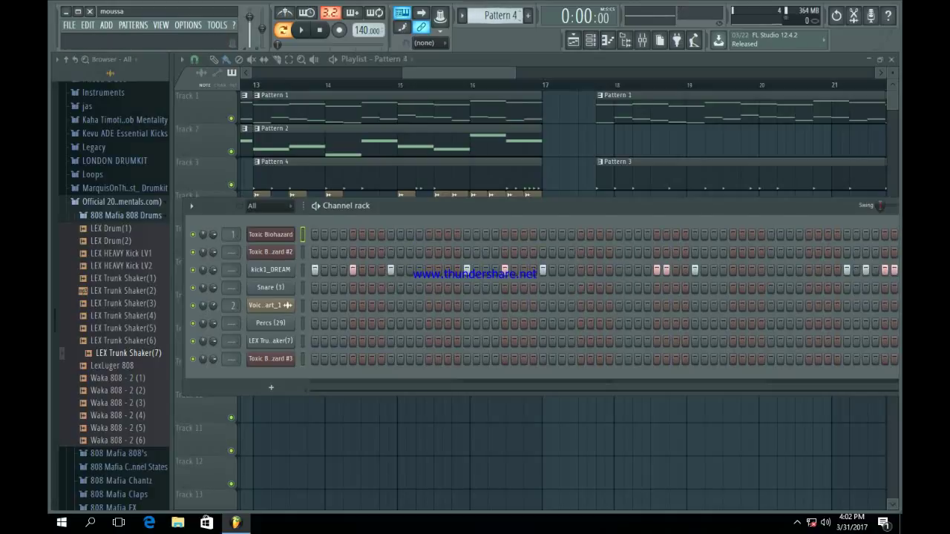
key("KP_Add")
key("KP_Add")
key("KP_Add")
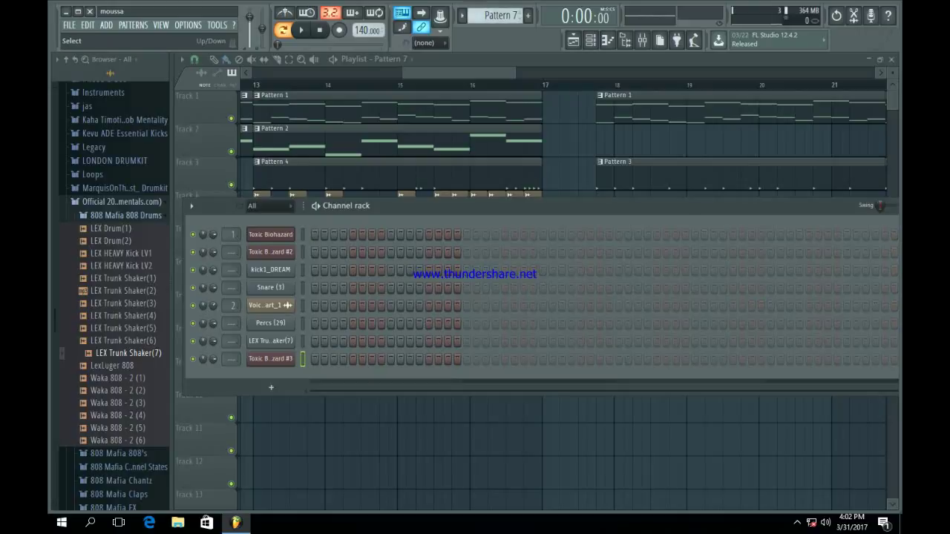
key("ctrl+v")
left_click(313, 359)
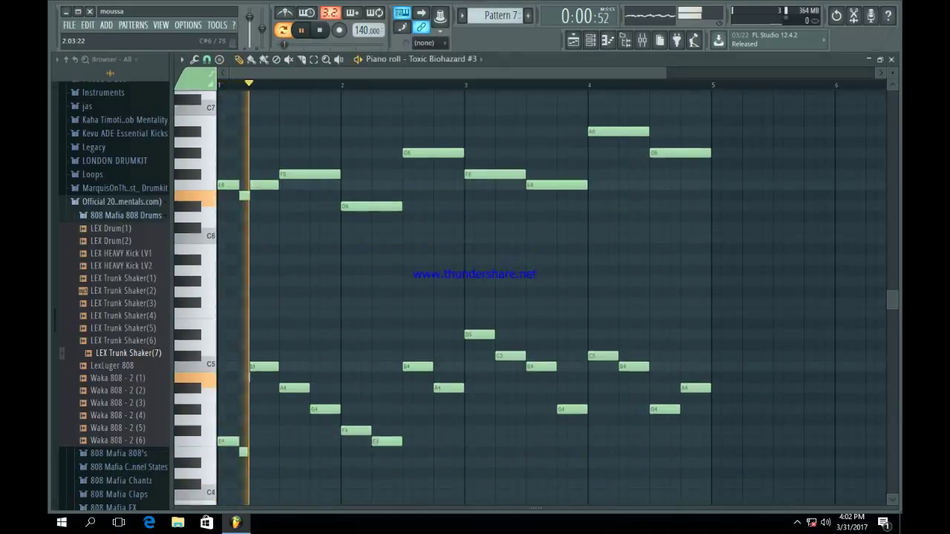
- Delete the upper line of half-bar notes between D6 and A6, keeping only the lower melody
scroll(553, 297, "down", 5)
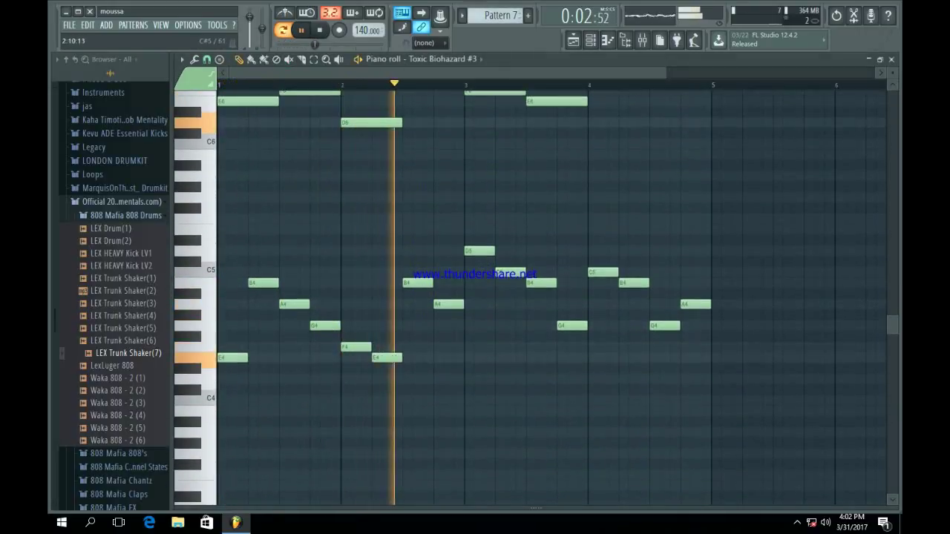
key("space")
scroll(553, 297, "up", 4)
right_click(254, 228)
key("space")
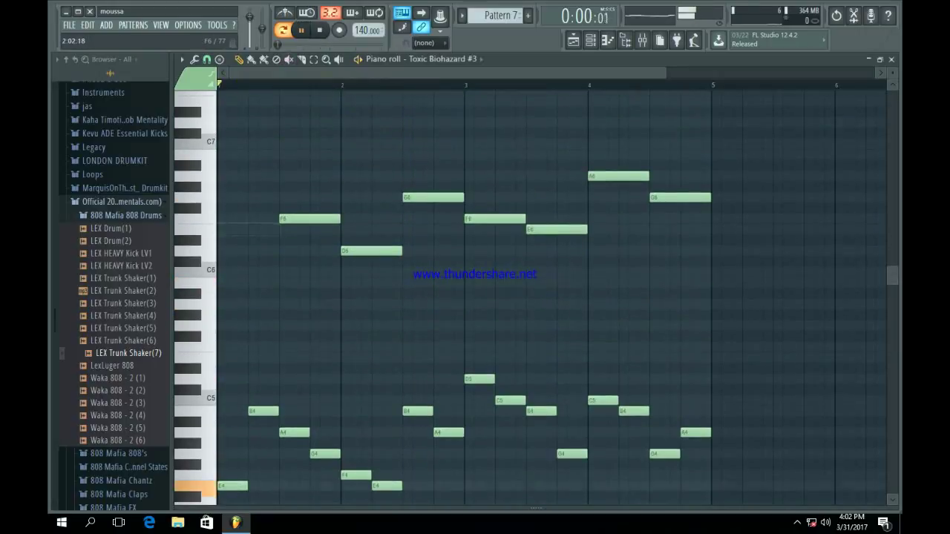
right_click(311, 219)
right_click(371, 250)
right_click(434, 197)
right_click(495, 218)
right_click(557, 229)
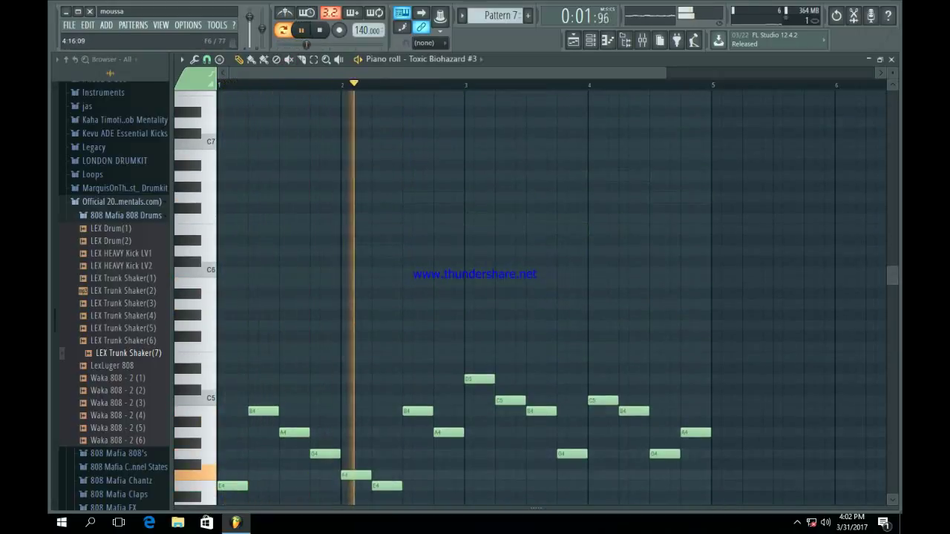
- Transpose all remaining melody notes up one octave and play the result
key("space")
scroll(553, 297, "down", 4)
key("ctrl+a")
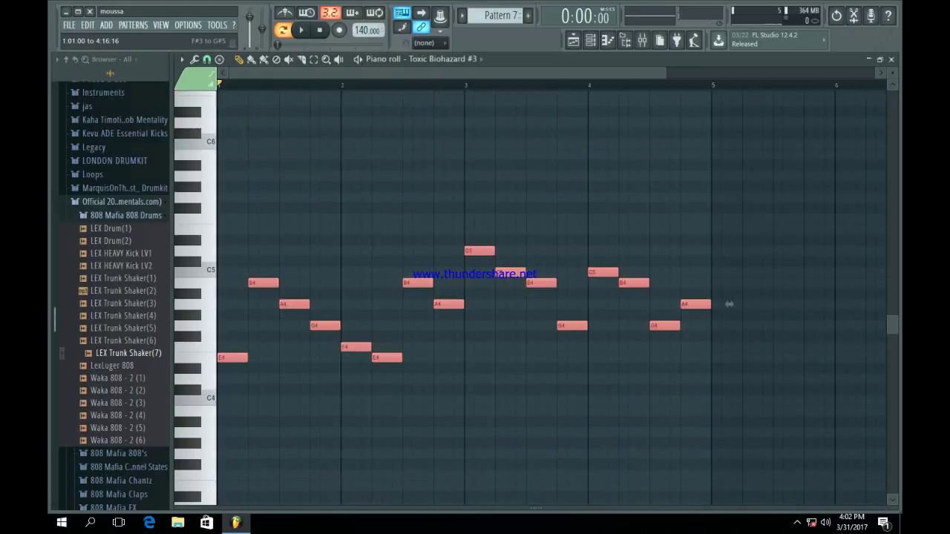
key("ctrl+Up")
key("space")
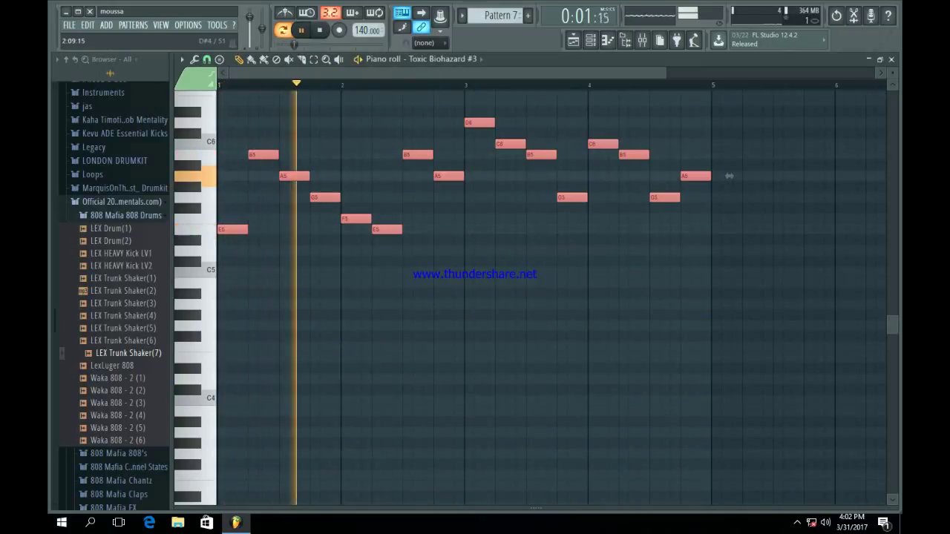
key("space")
- Try lengthening all melody notes by two steps and clear the selection
scroll(729, 176, "up", 3)
left_click_drag(729, 272, 744, 272)
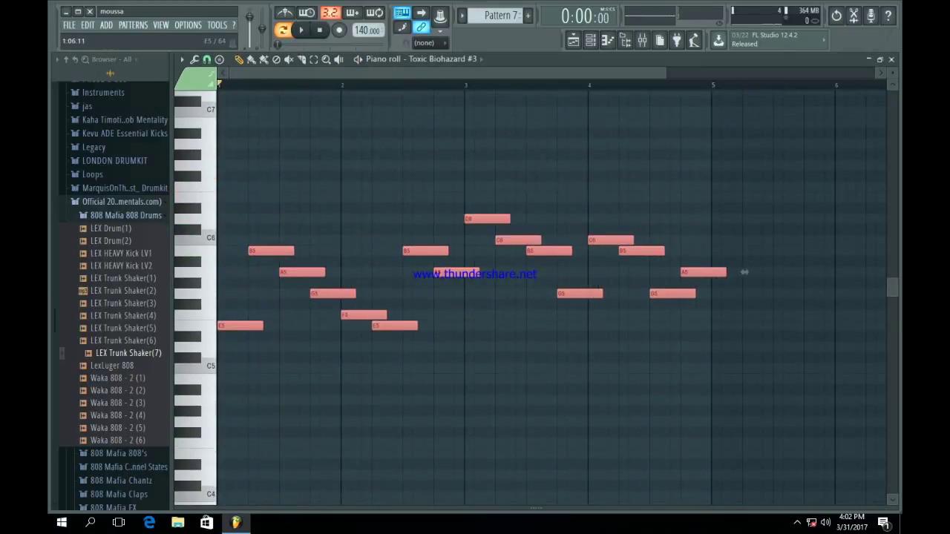
key("ctrl+d")
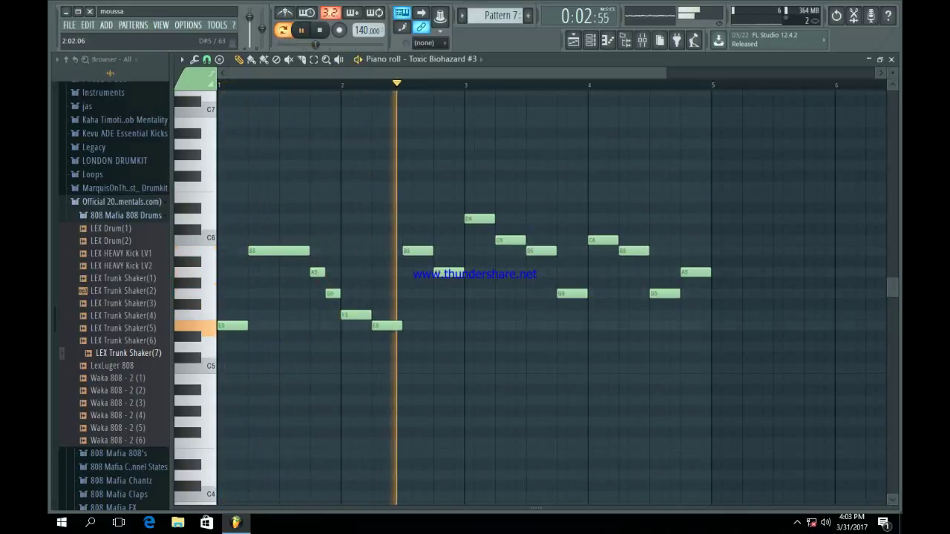
- Delete the short E6 note above bar 2, raise bar 2's last note to F6, and play the melody
key("space")
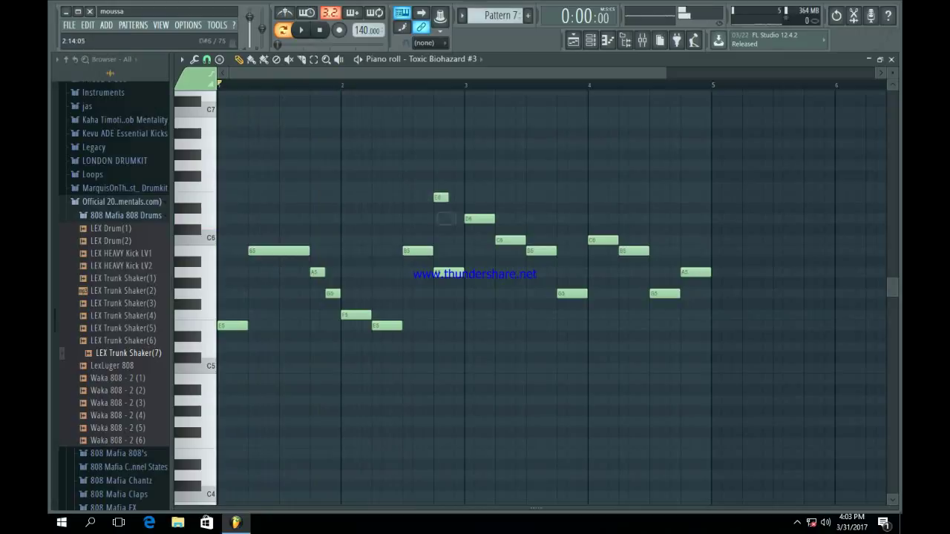
right_click(442, 198)
key("space")
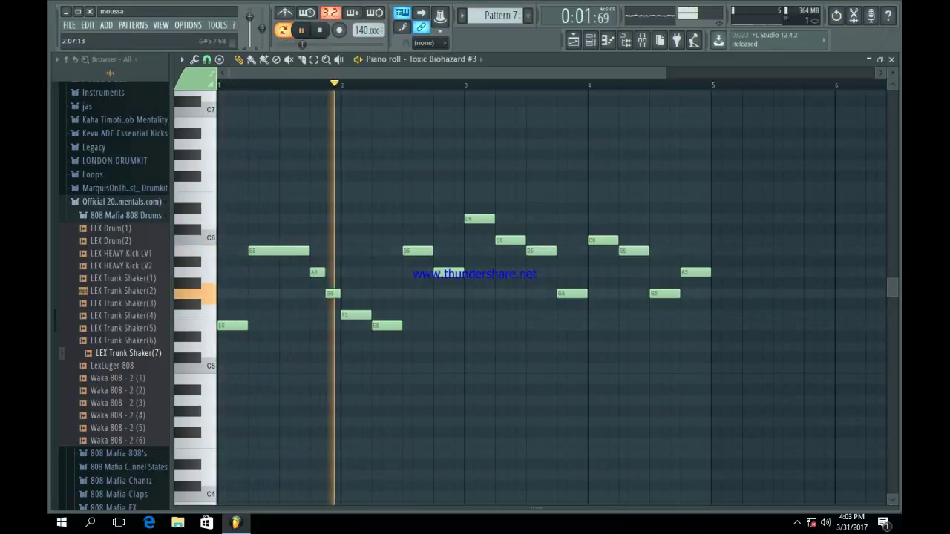
key("space")
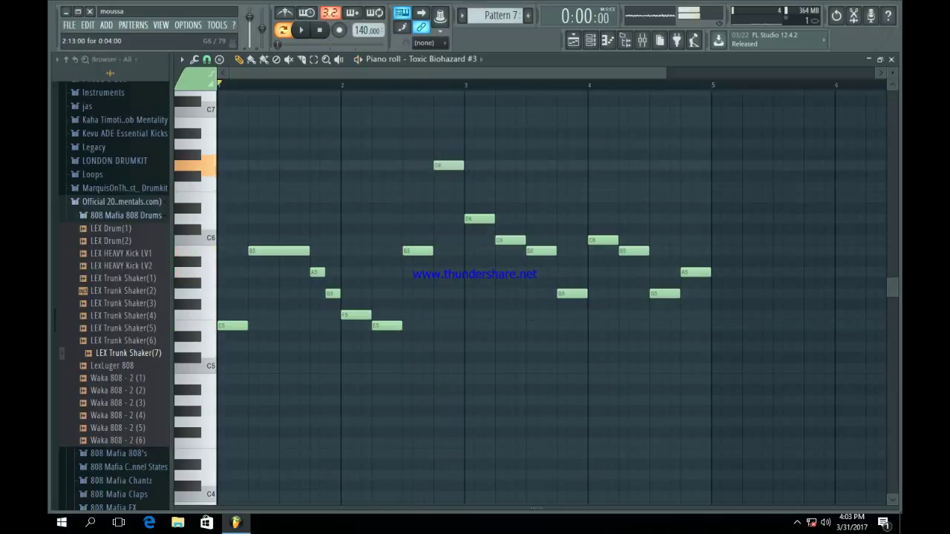
key("space")
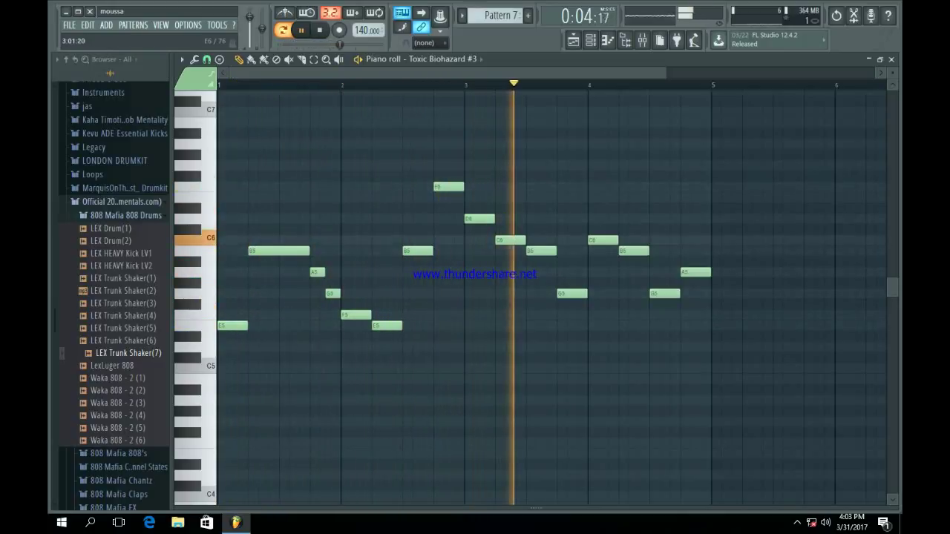
- Rework bar 3 after its D6 note into a descending run of short C6 and B5, longer A5, and short G5 and F5
key("space")
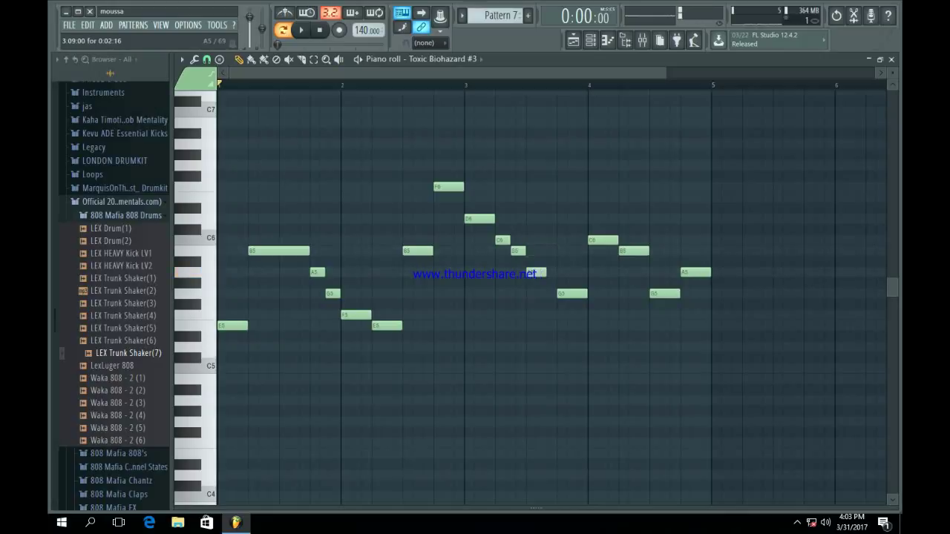
key("space")
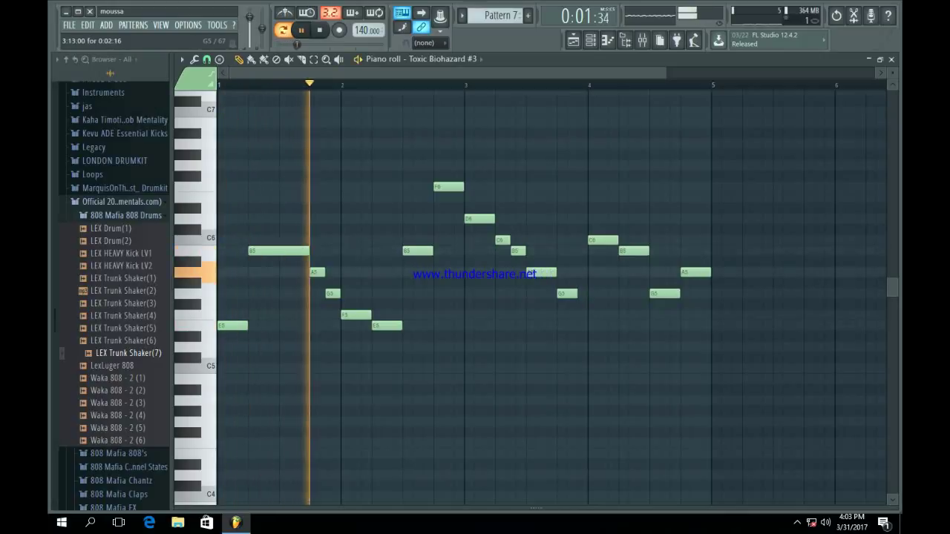
left_click(576, 315)
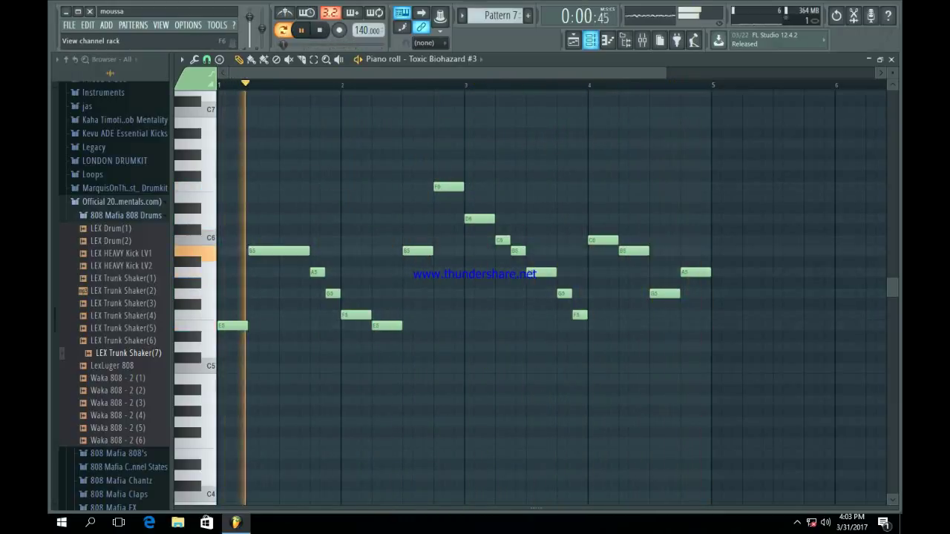
- Place four consecutive Pattern 7 clips on playlist Track 8, aligned with the Pattern 1 clips after the bar 17 vocal chop
left_click(573, 40)
left_click_drag(459, 73, 732, 72)
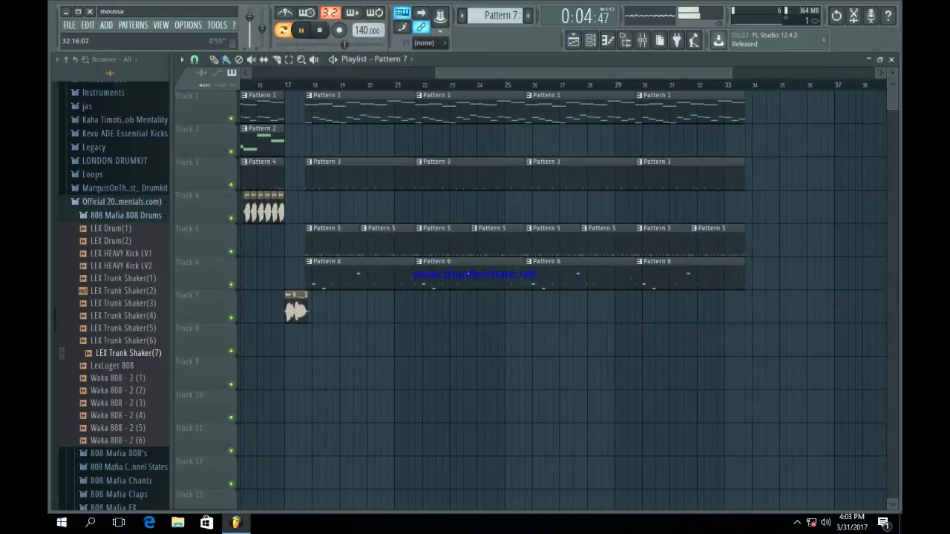
left_click_drag(309, 340, 589, 340)
left_click_drag(732, 73, 208, 83)
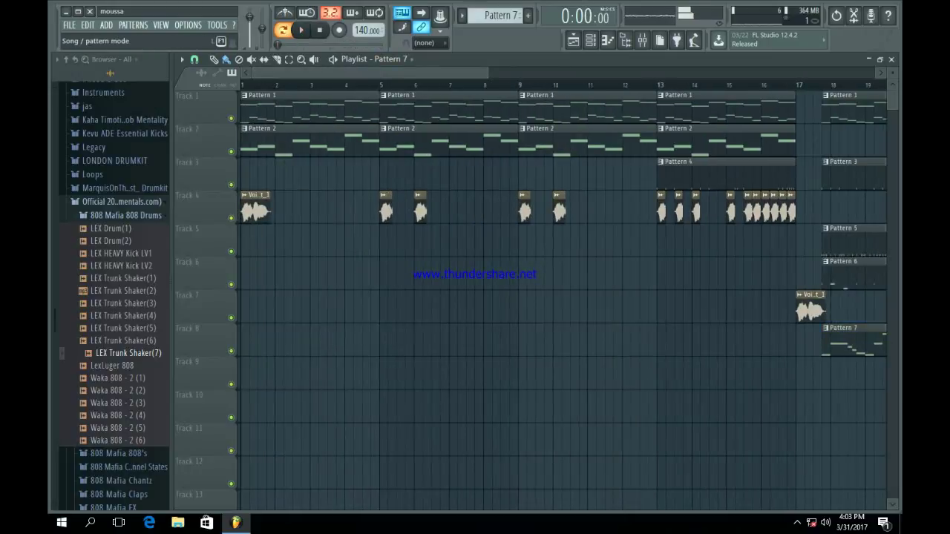
- Play the full arrangement and display all channels in the channel rack, then close the rack
key("F6")
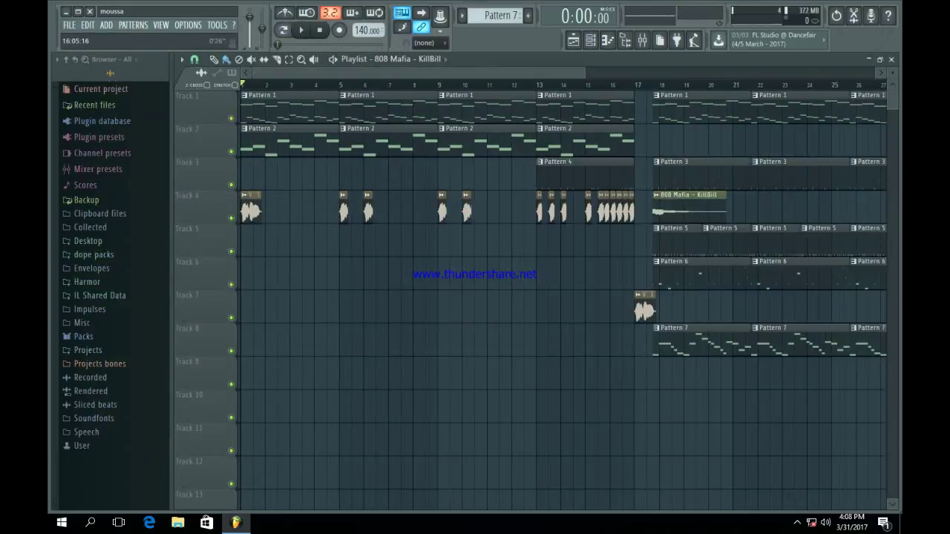
scroll(564, 297, "down", 4)
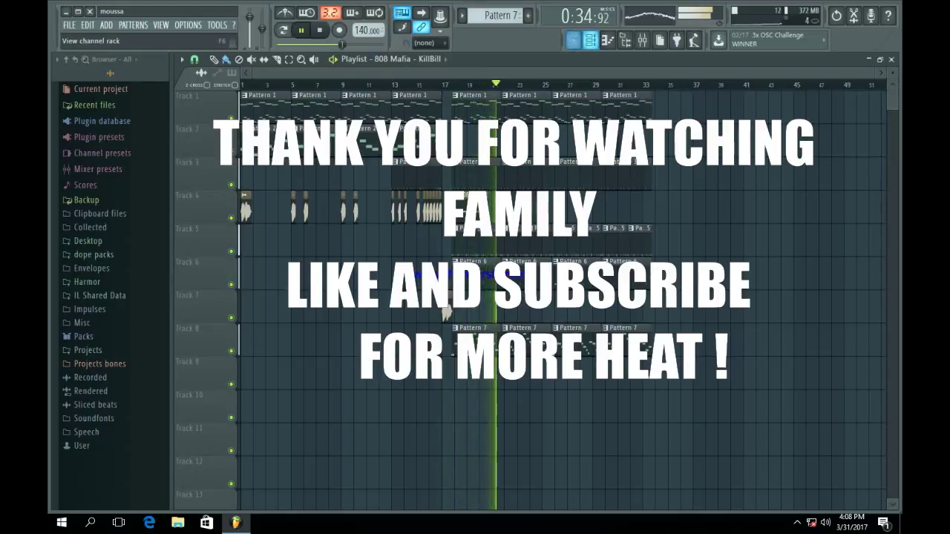
key("F6")
left_click(269, 207)
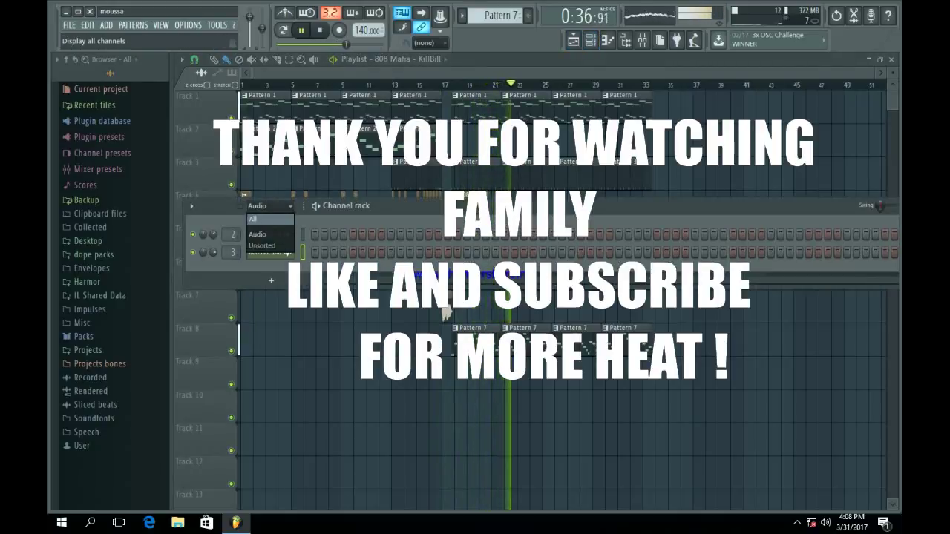
left_click(269, 219)
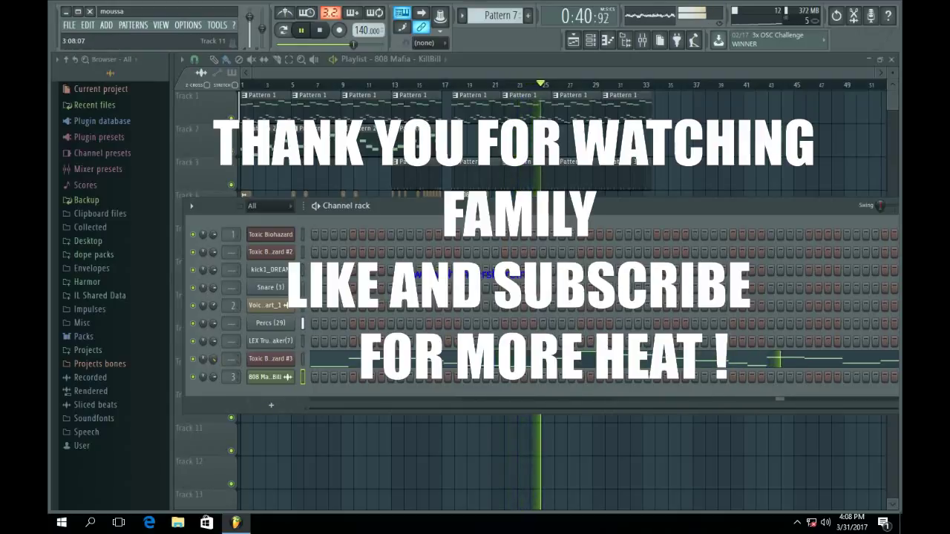
key("F6")
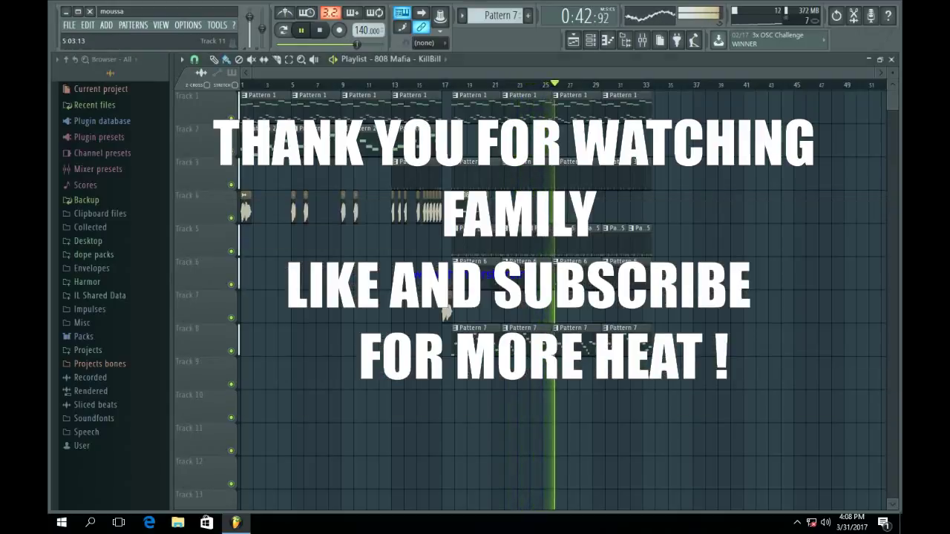